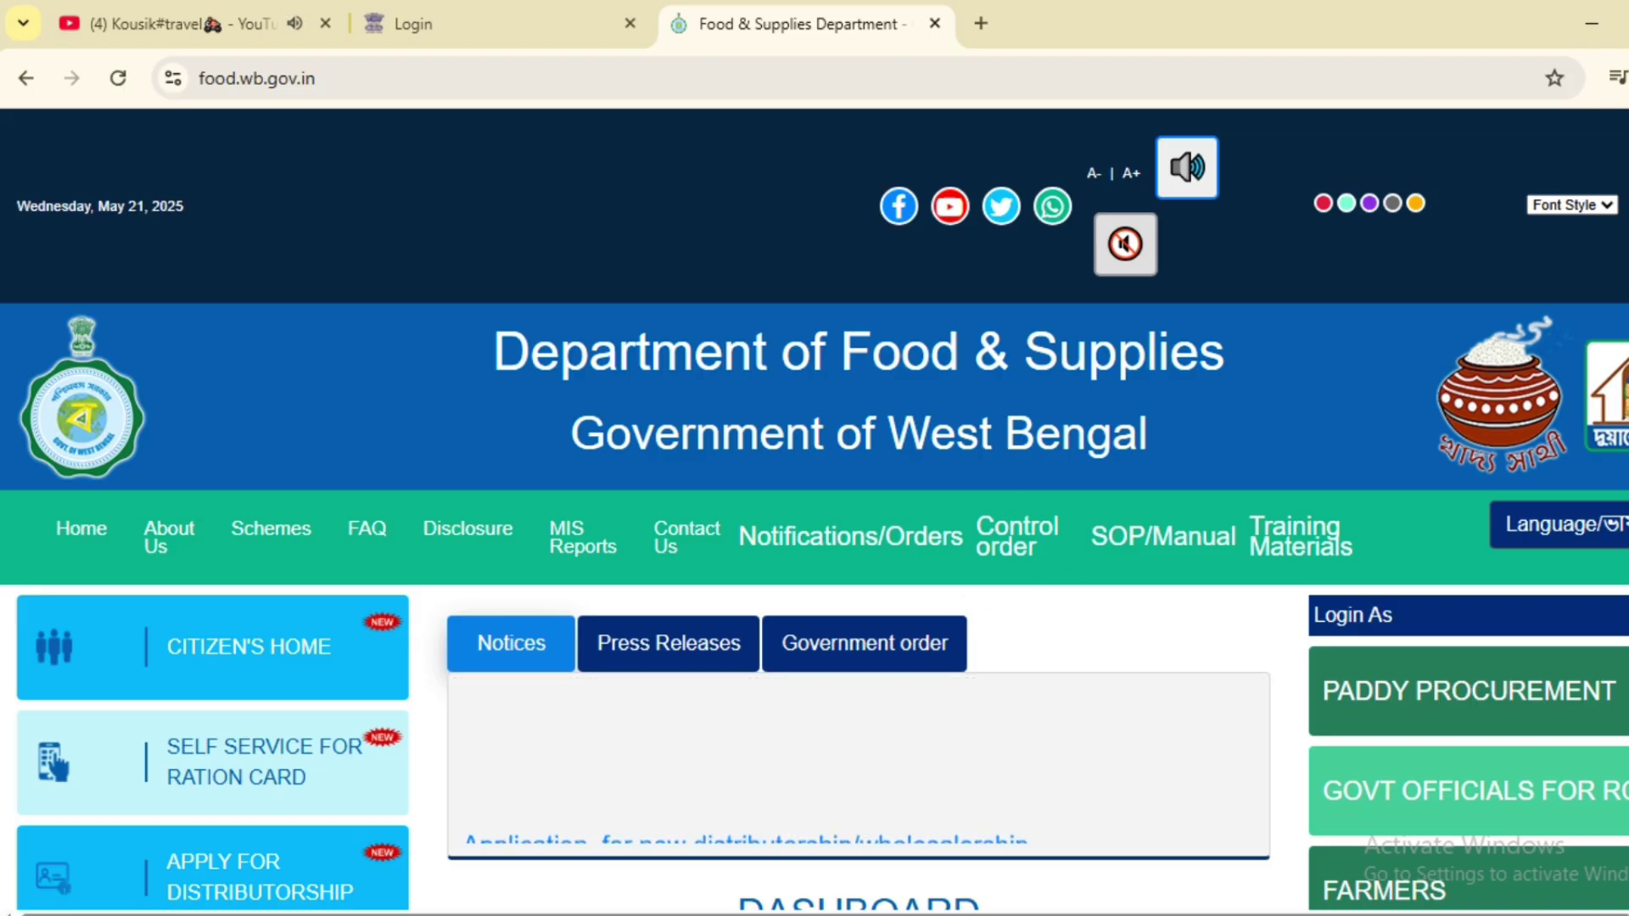
- Go from the search results to the Food & Supplies Department website
{"action": "left_click", "coordinate": [26, 78]}
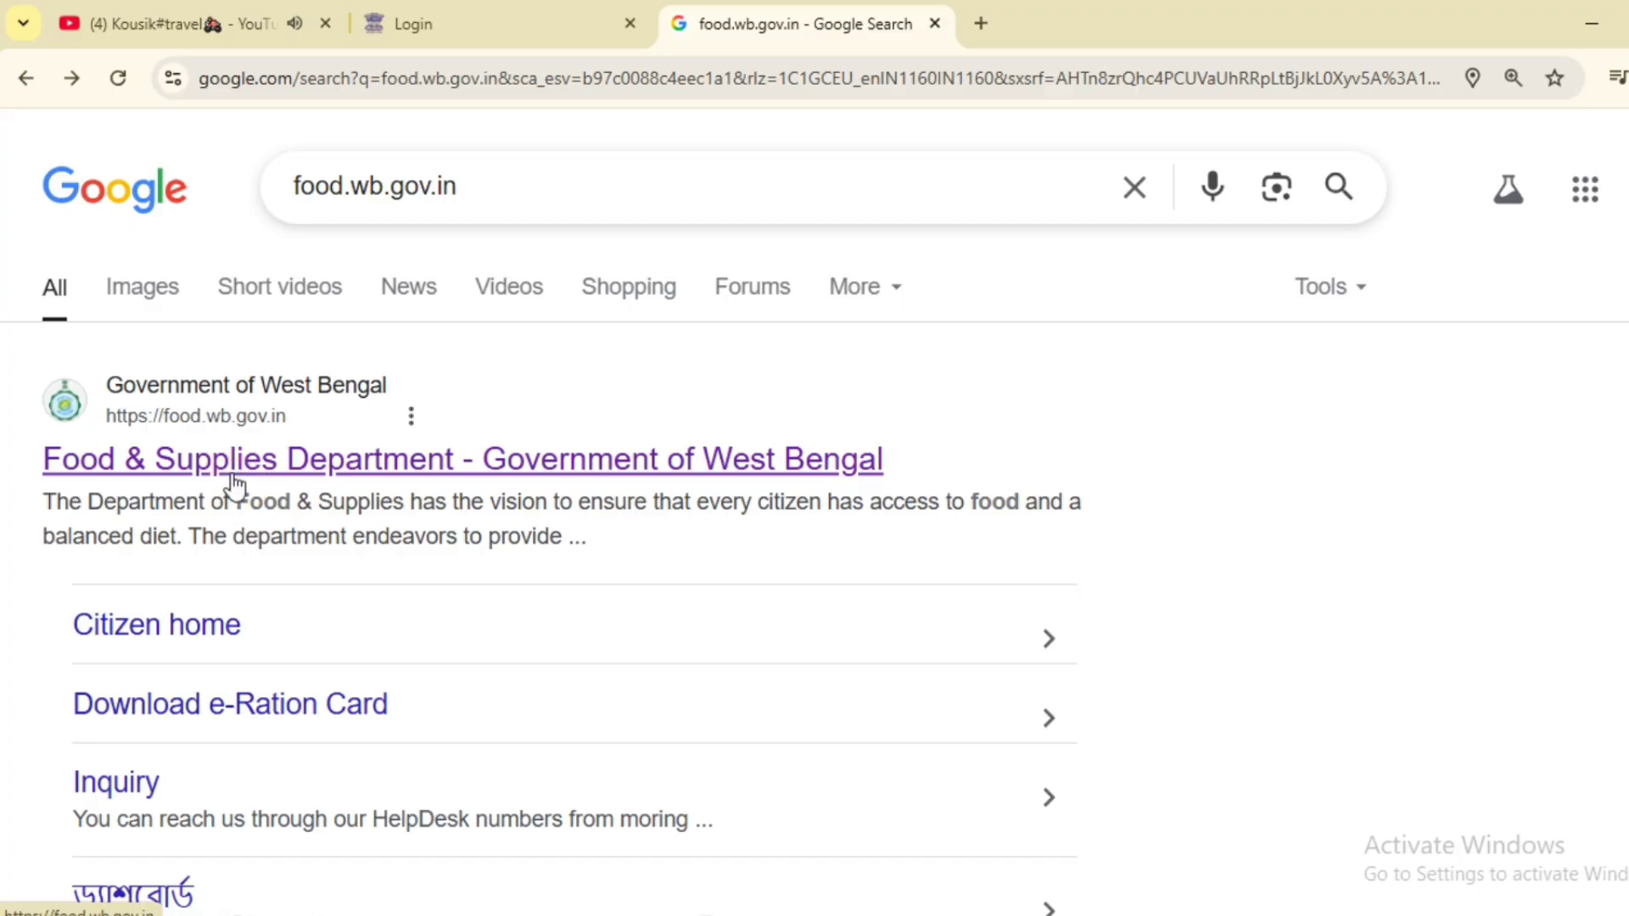
{"action": "left_click", "coordinate": [353, 471]}
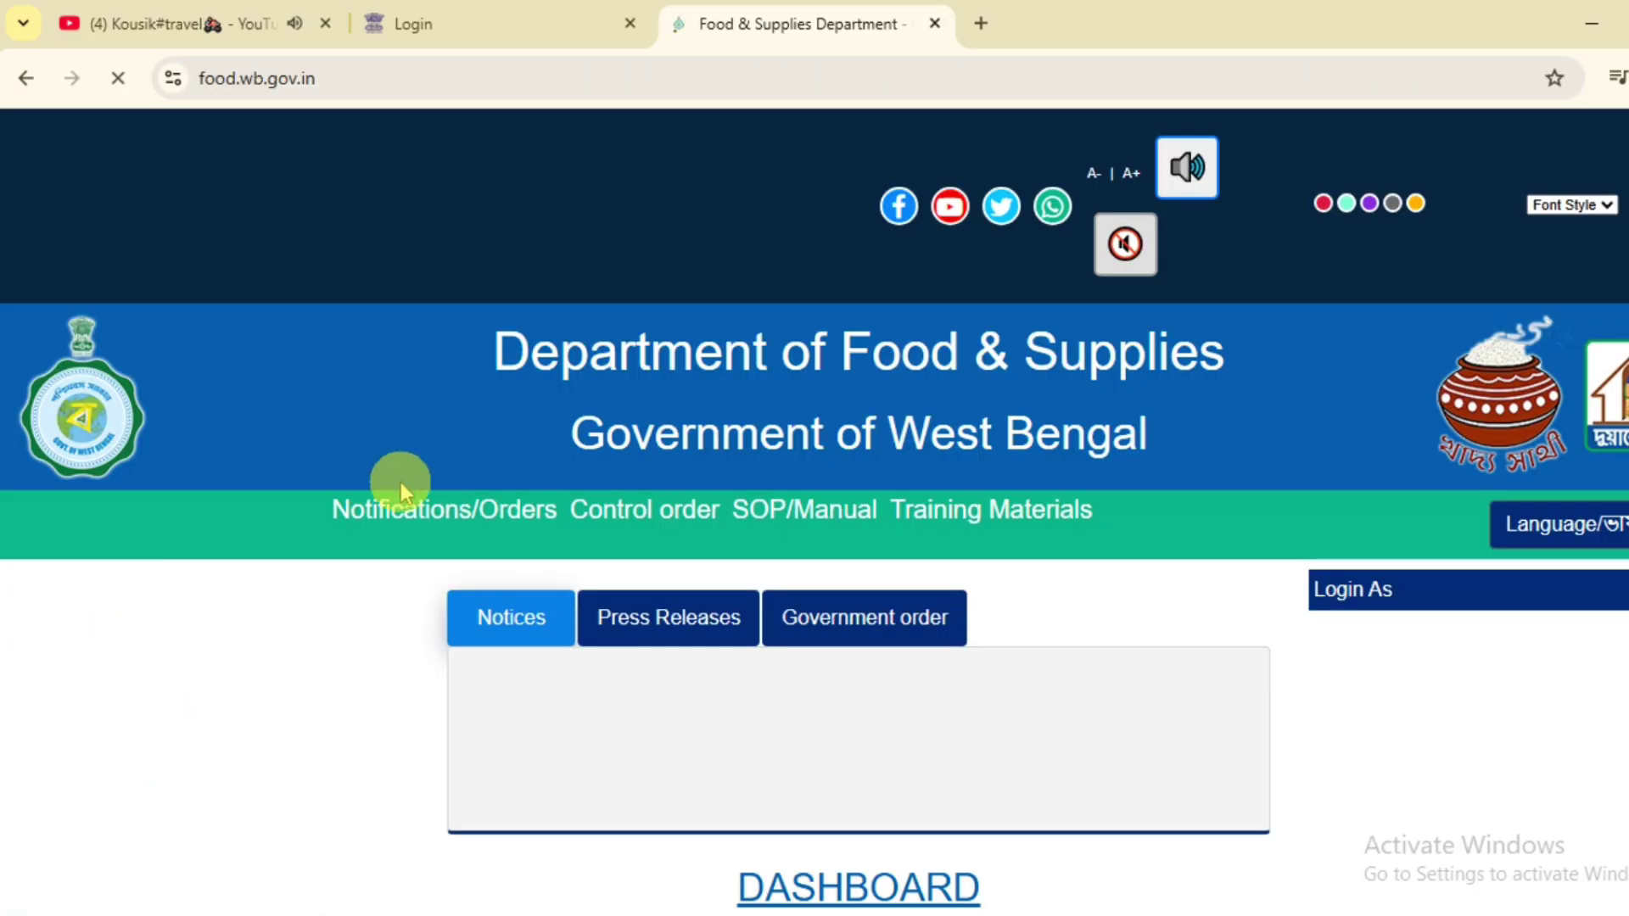
{"action": "scroll", "coordinate": [776, 730], "scroll_direction": "down", "scroll_amount": 5}
{"action": "scroll", "coordinate": [781, 716], "scroll_direction": "down", "scroll_amount": 5}
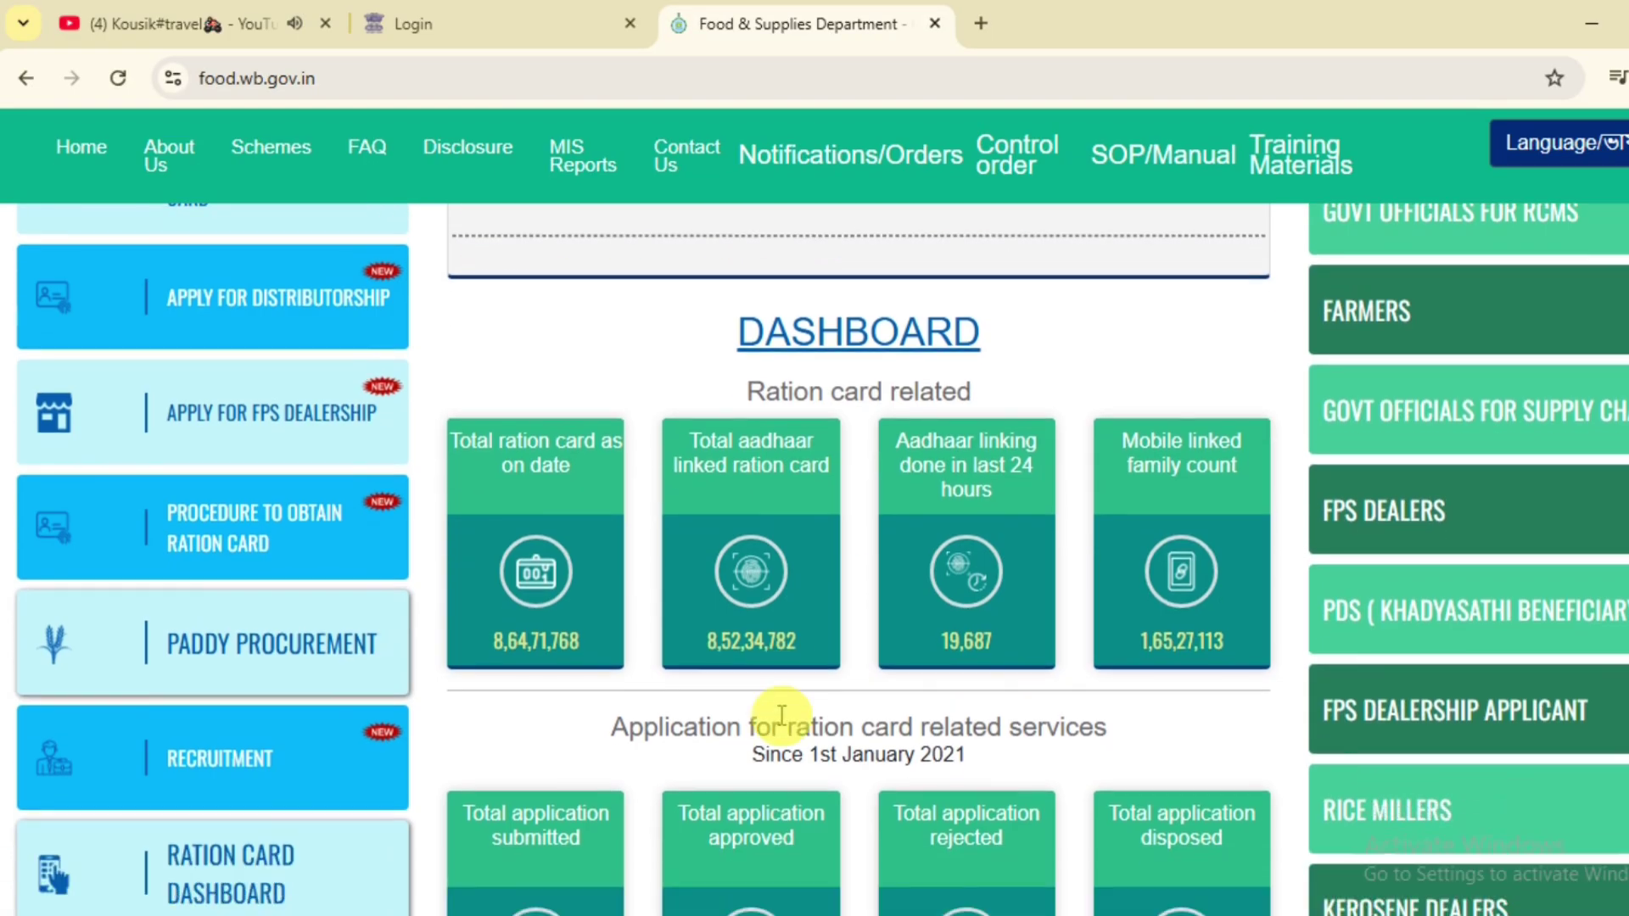
{"action": "scroll", "coordinate": [780, 713], "scroll_direction": "up", "scroll_amount": 10}
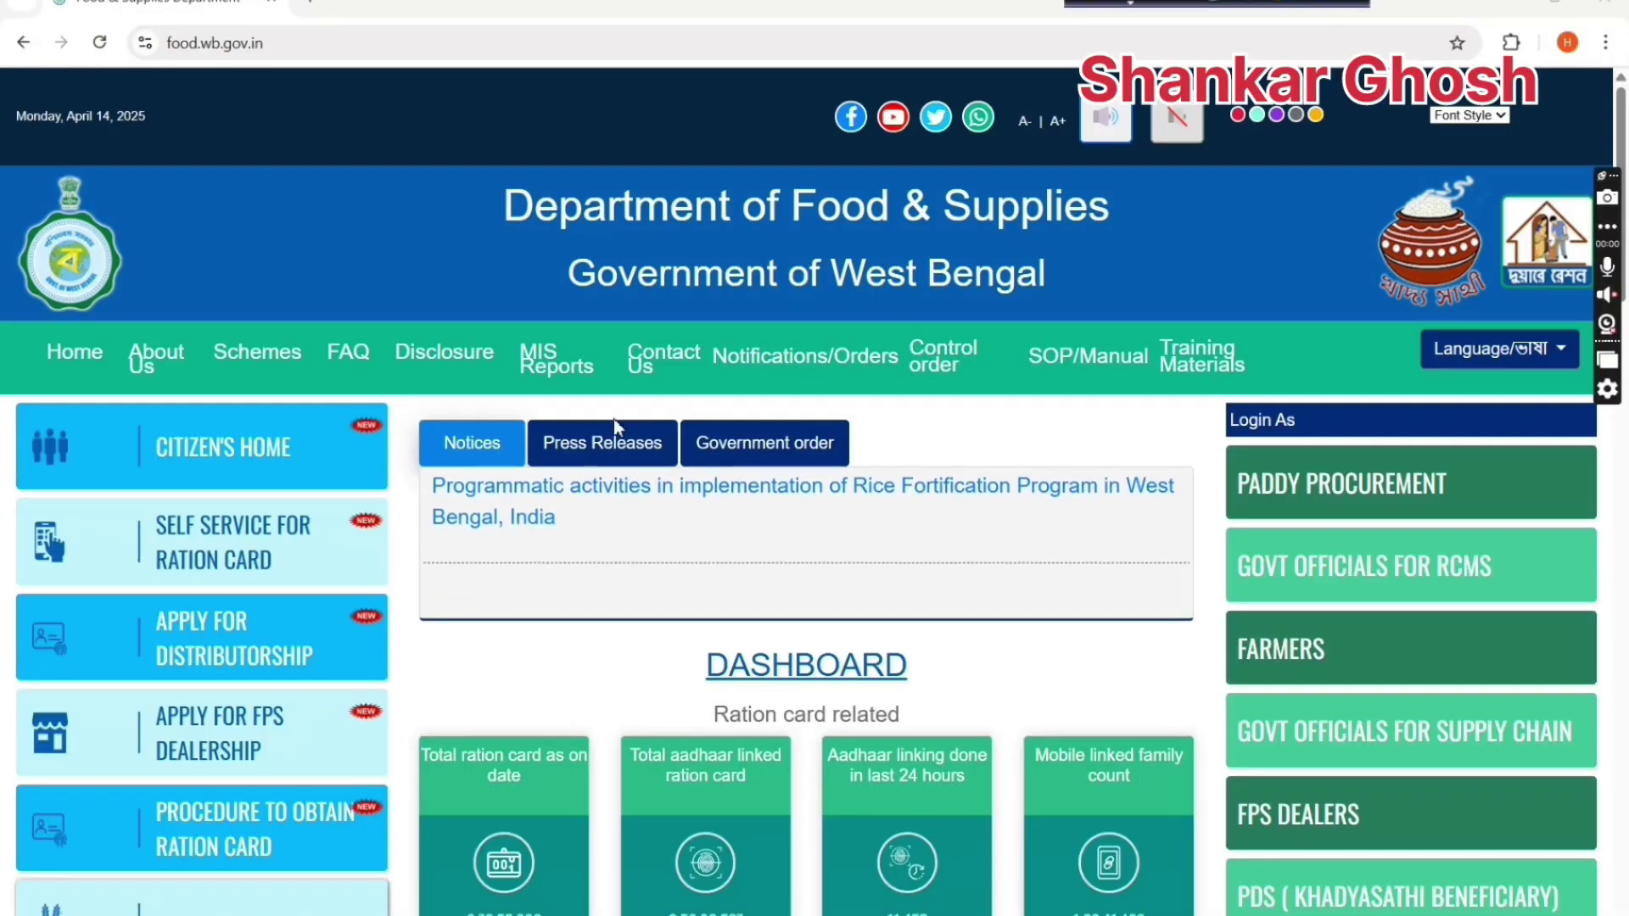
- Go through Citizen's Home and the Ration Card corner to Service through office approval
{"action": "left_click", "coordinate": [272, 467]}
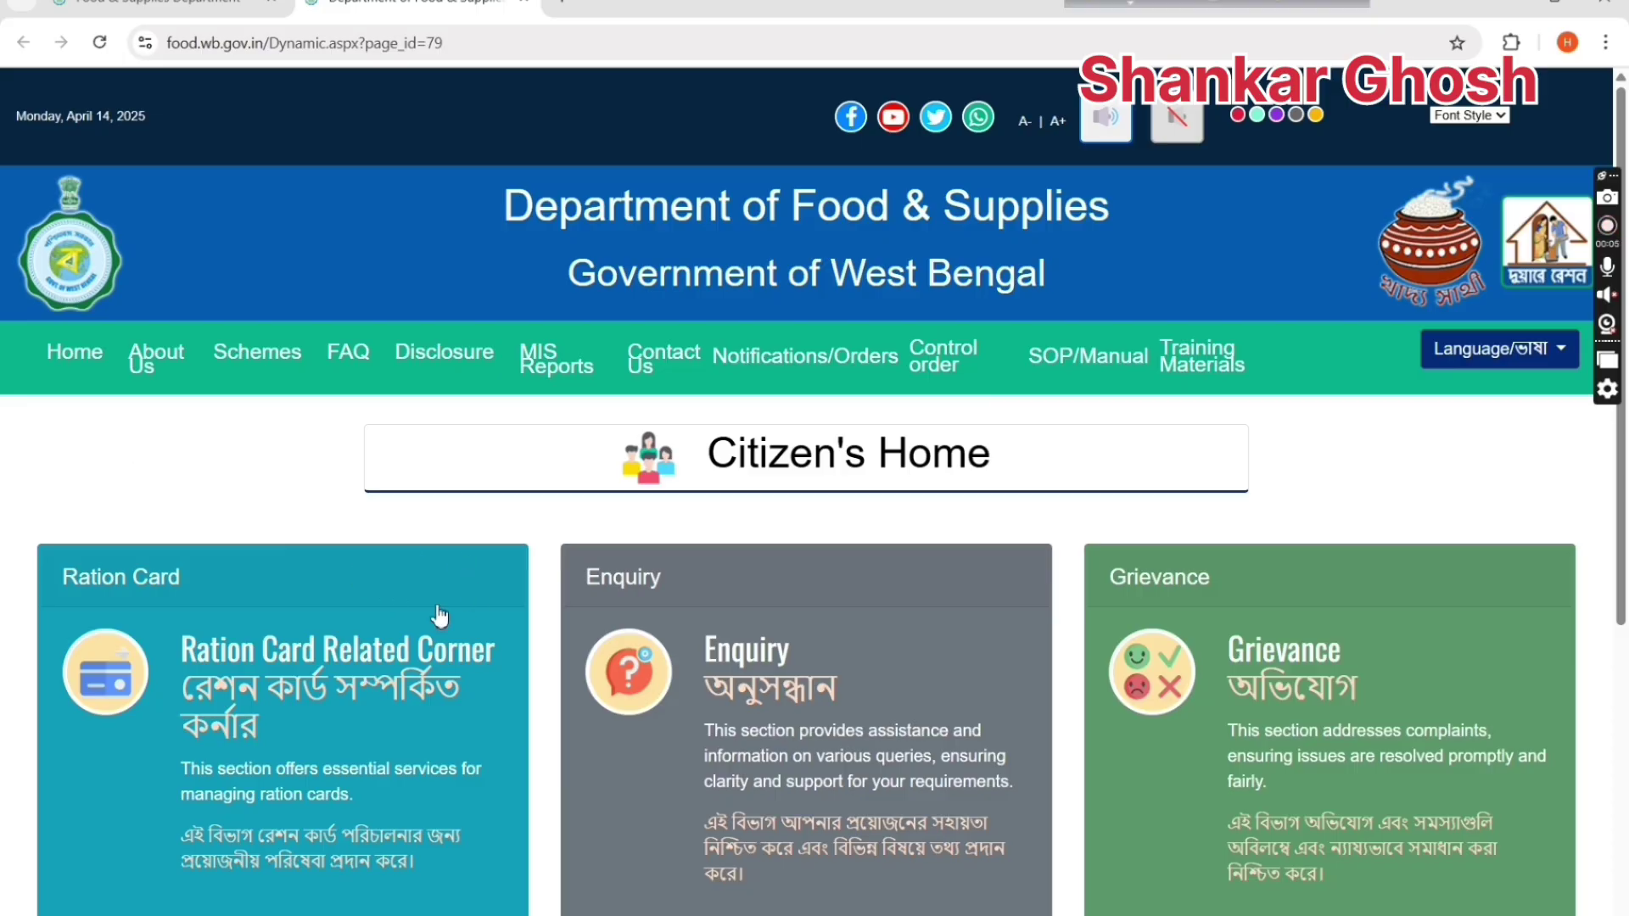
{"action": "scroll", "coordinate": [439, 616], "scroll_direction": "down", "scroll_amount": 1}
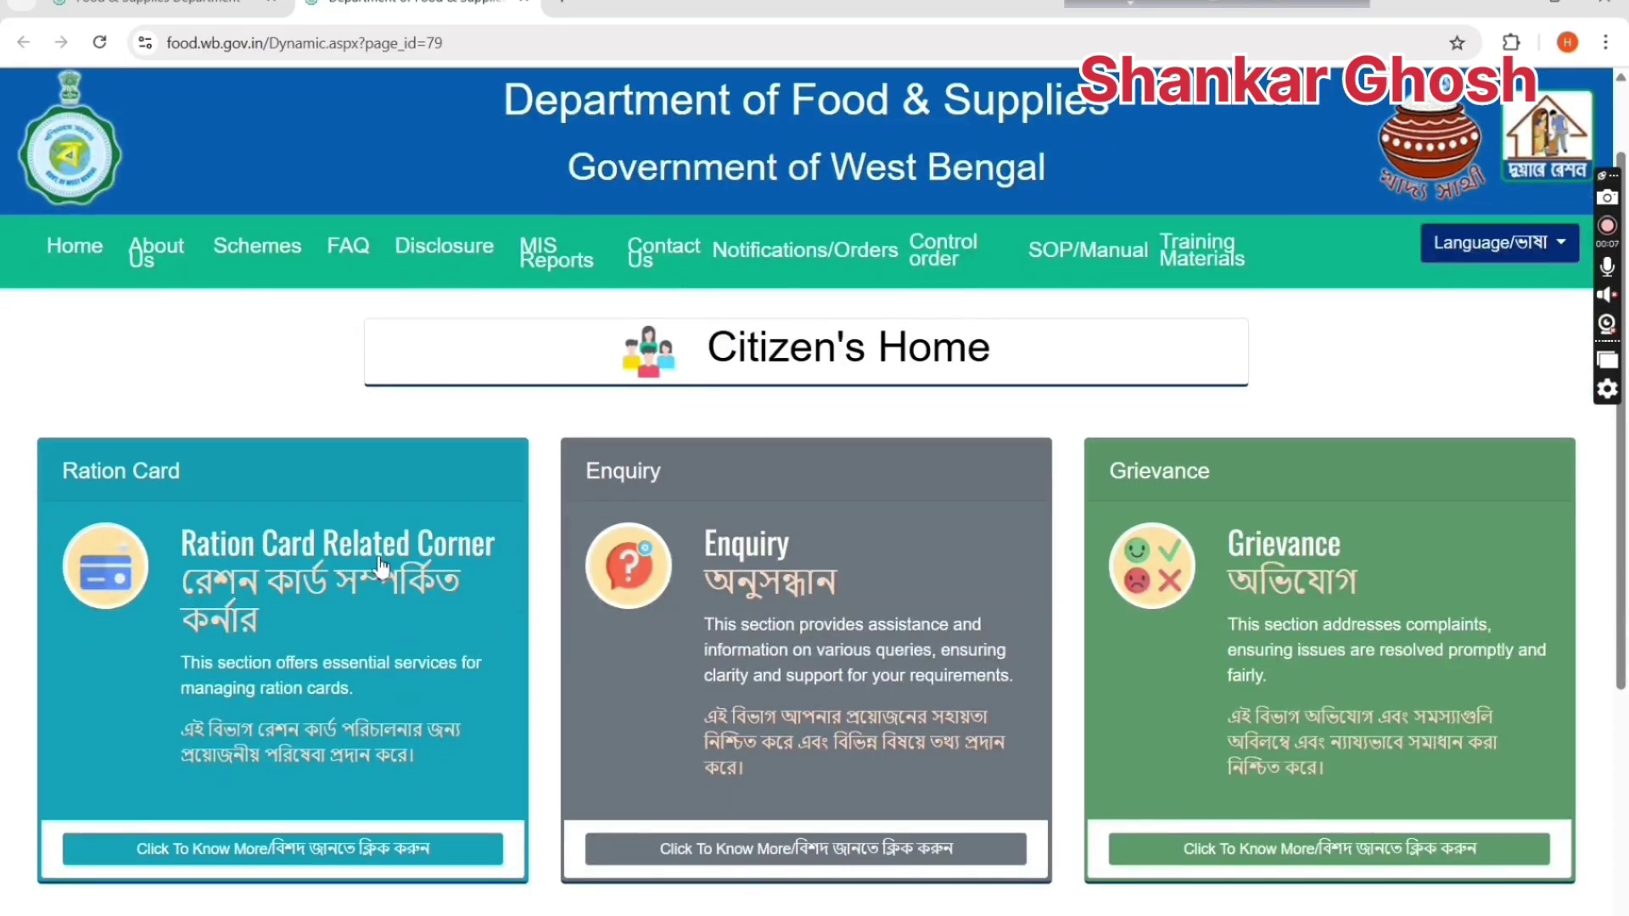
{"action": "left_click", "coordinate": [260, 862]}
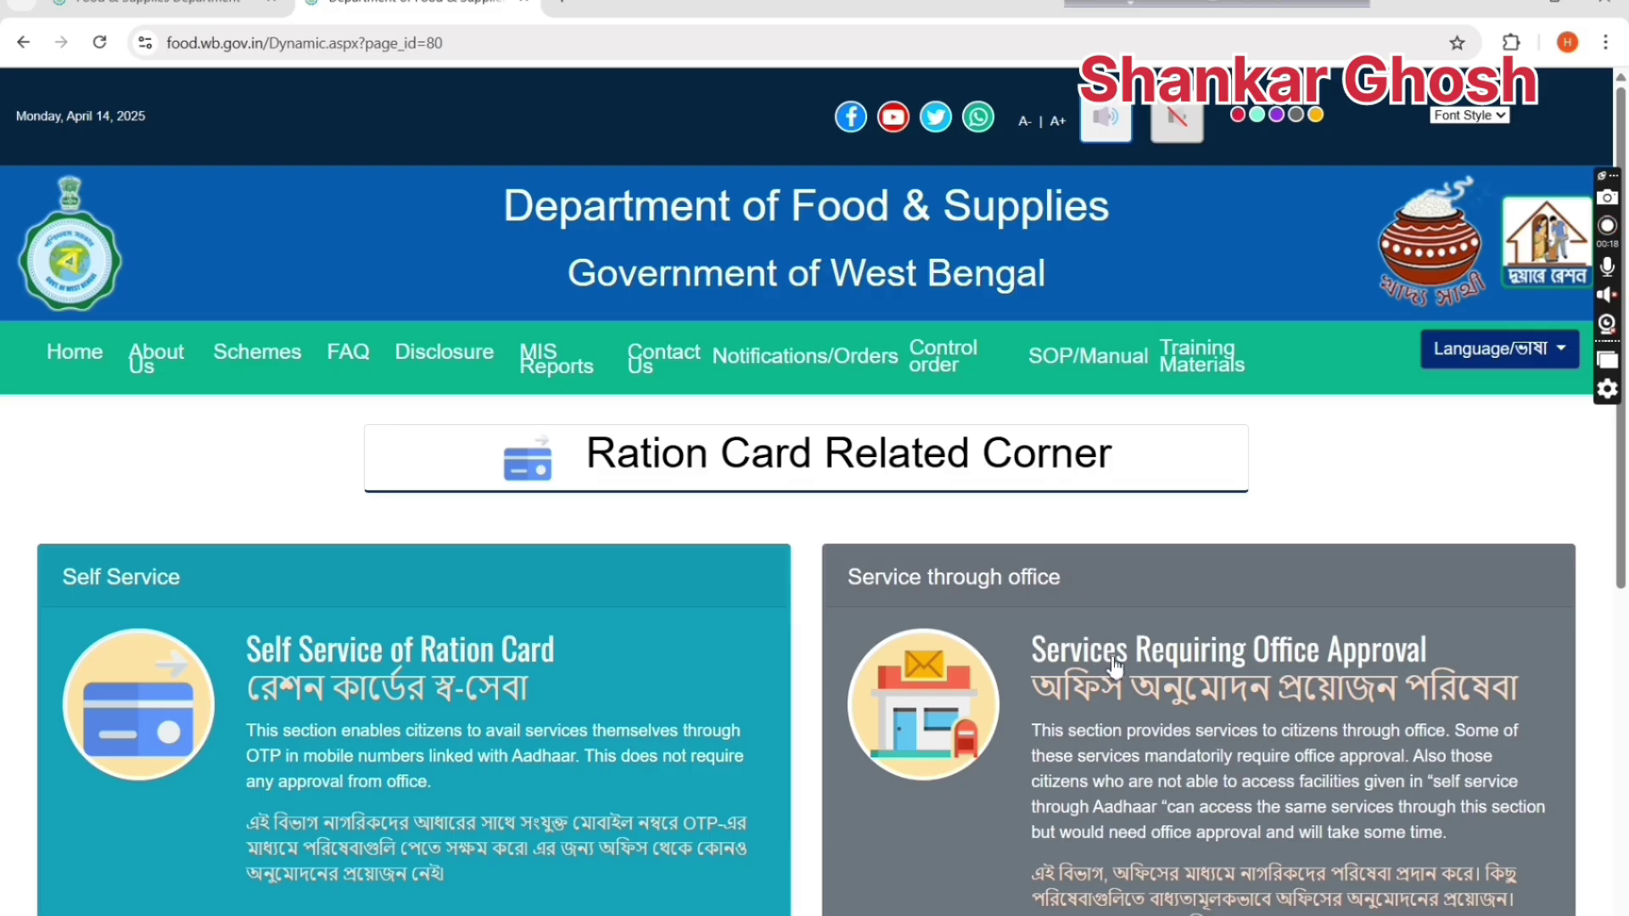
{"action": "scroll", "coordinate": [1397, 654], "scroll_direction": "down", "scroll_amount": 3}
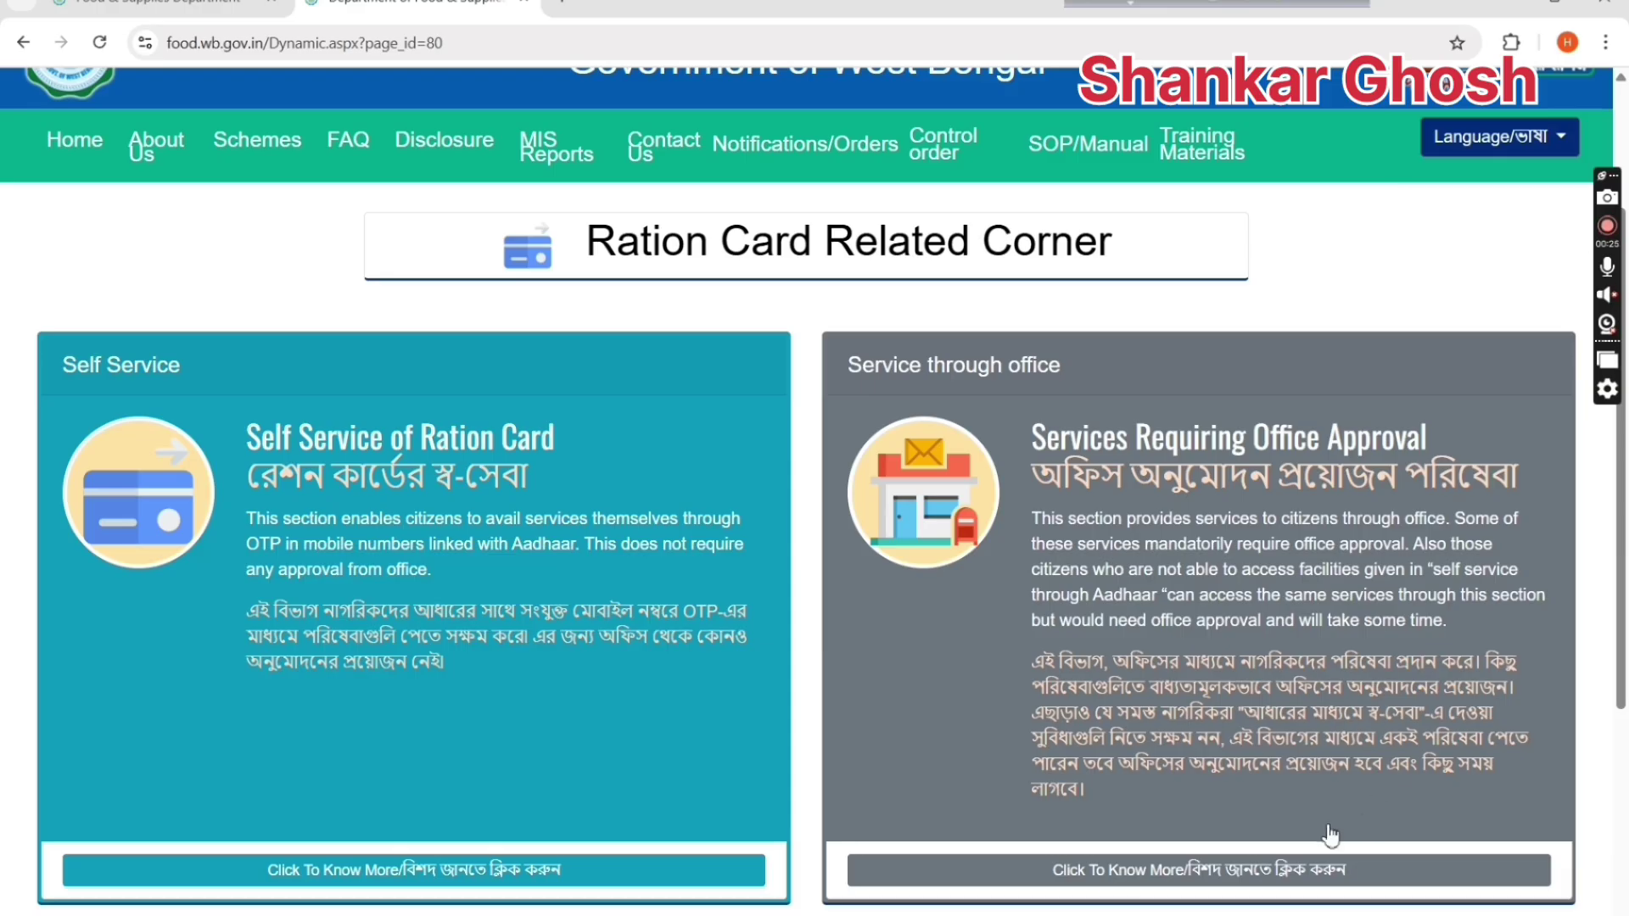
{"action": "left_click", "coordinate": [1122, 875]}
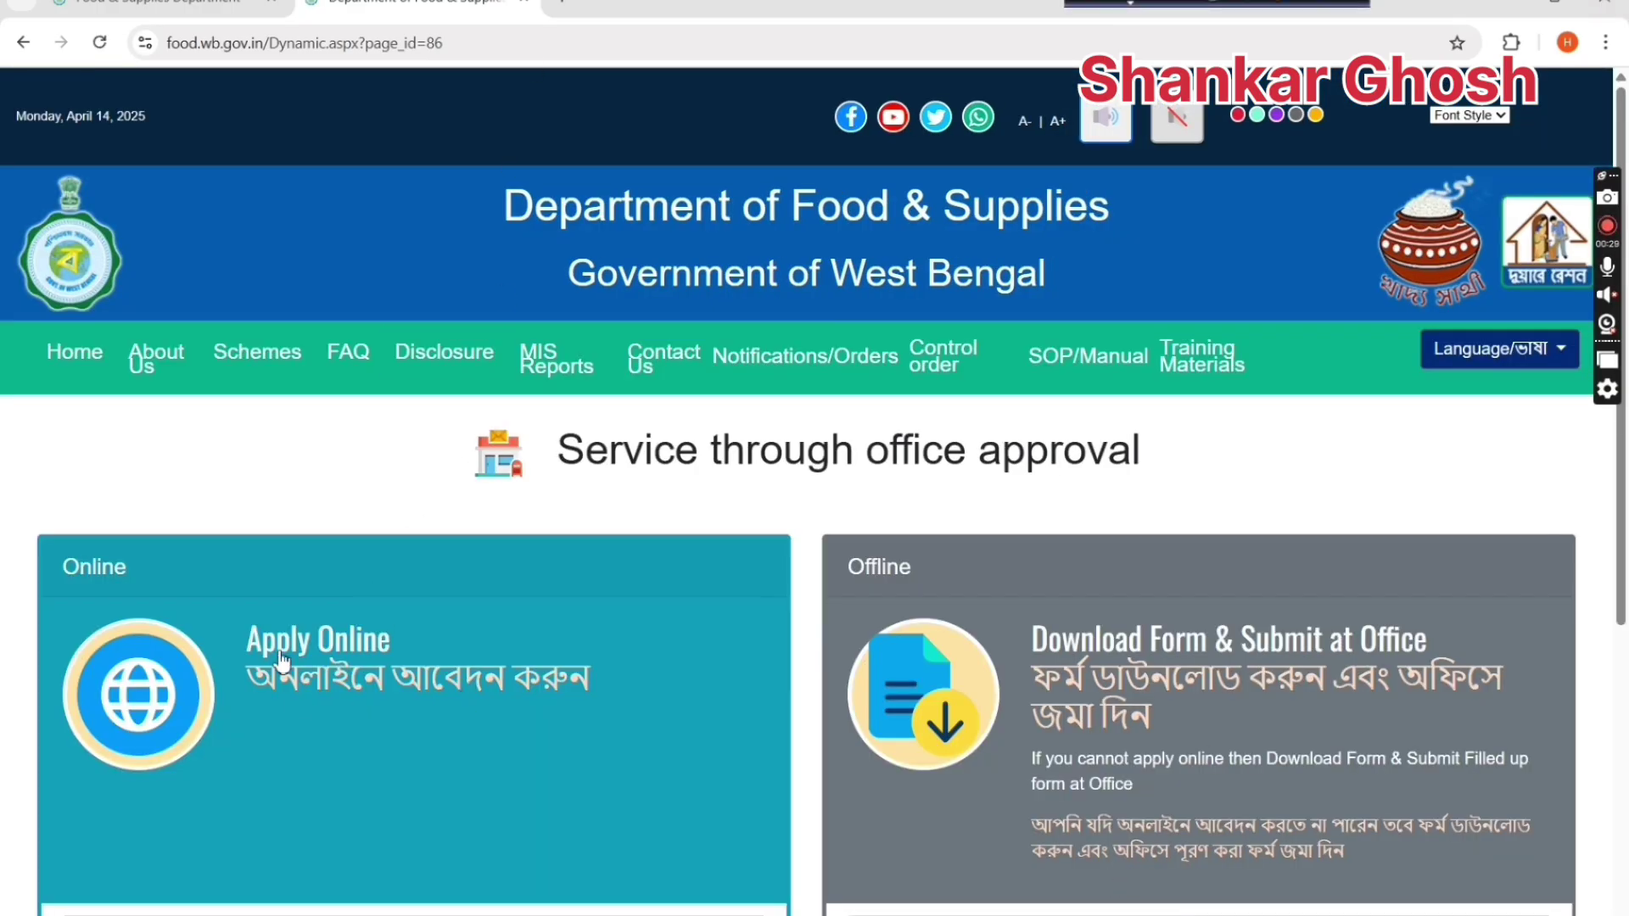
{"action": "scroll", "coordinate": [523, 800], "scroll_direction": "down", "scroll_amount": 3}
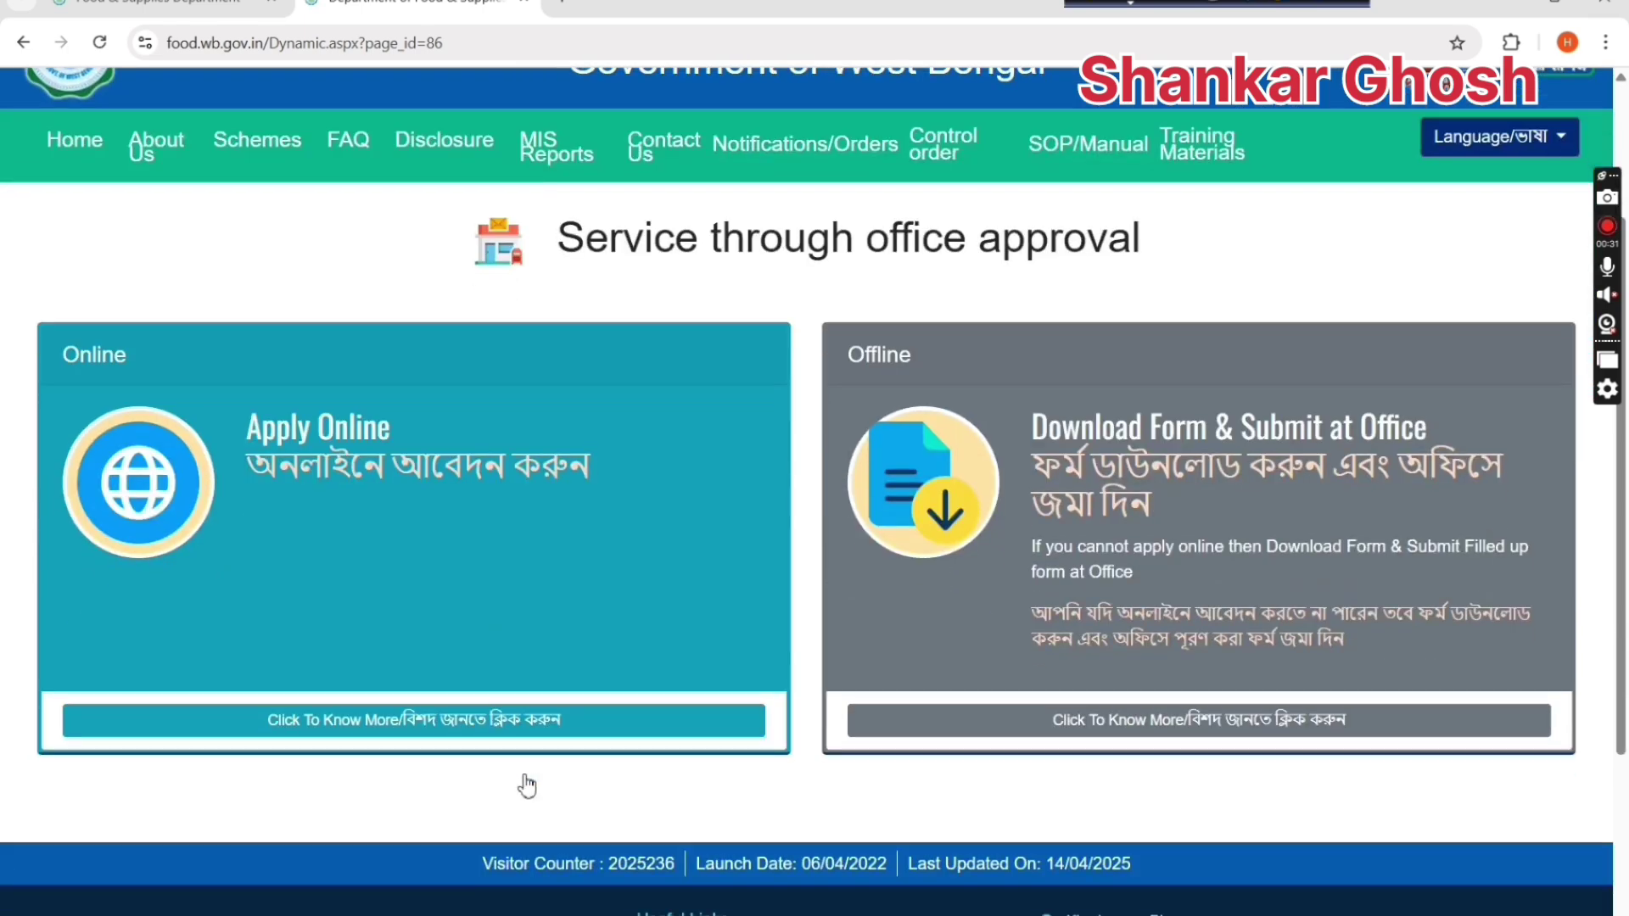
- Start the online application, enter the member's Aadhaar number, give consent and request an OTP
{"action": "left_click", "coordinate": [342, 719]}
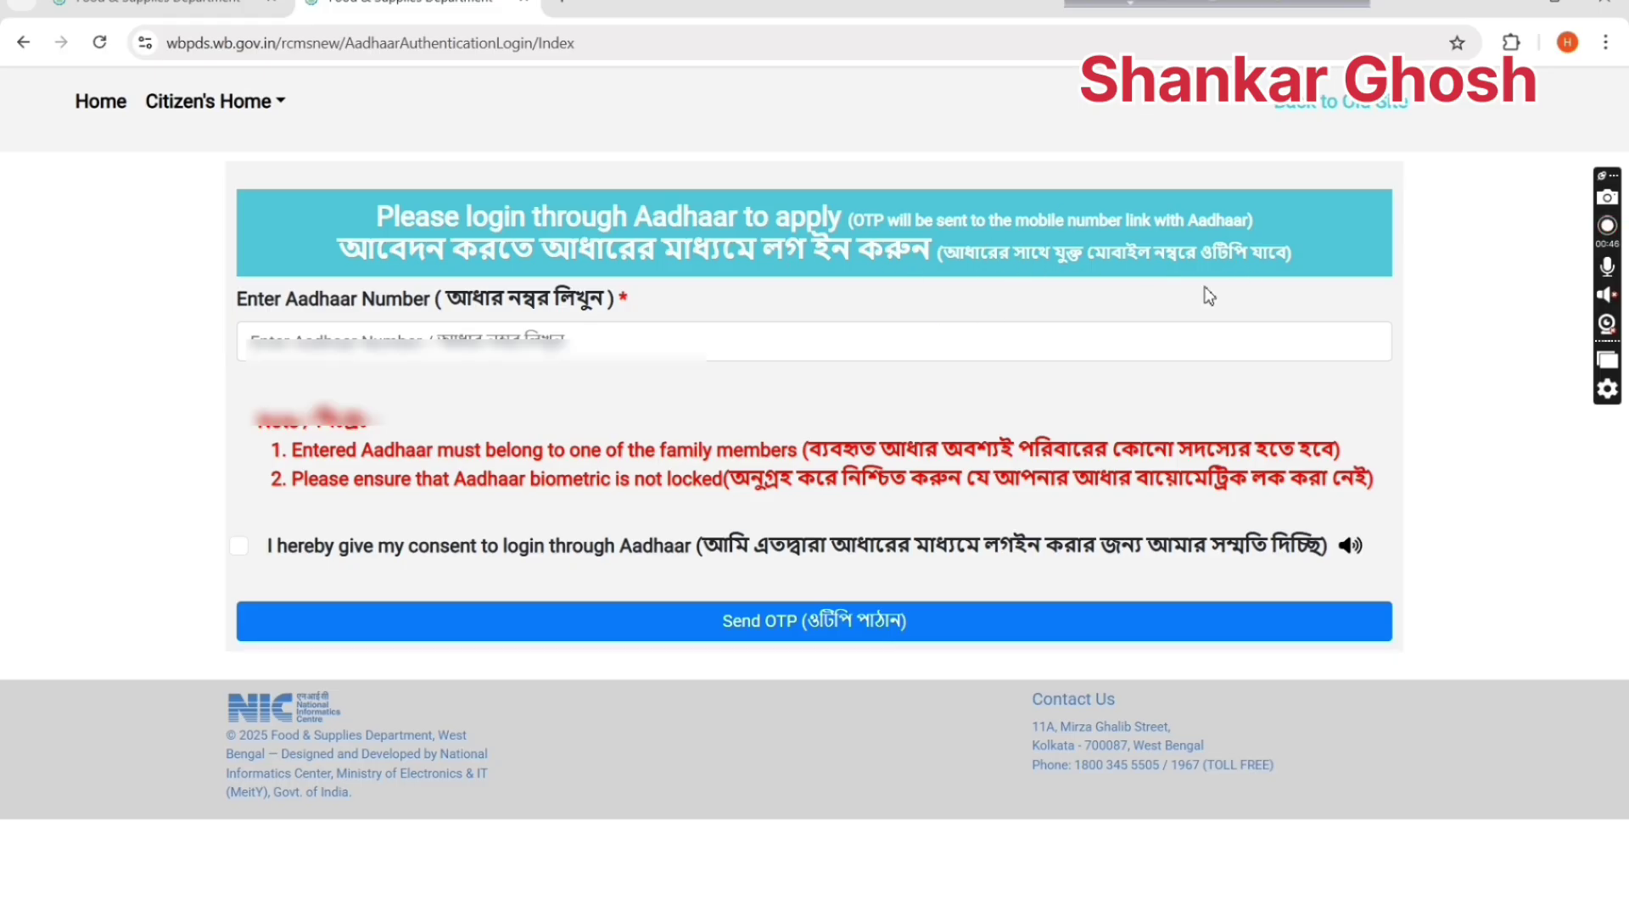
{"action": "left_click", "coordinate": [510, 340]}
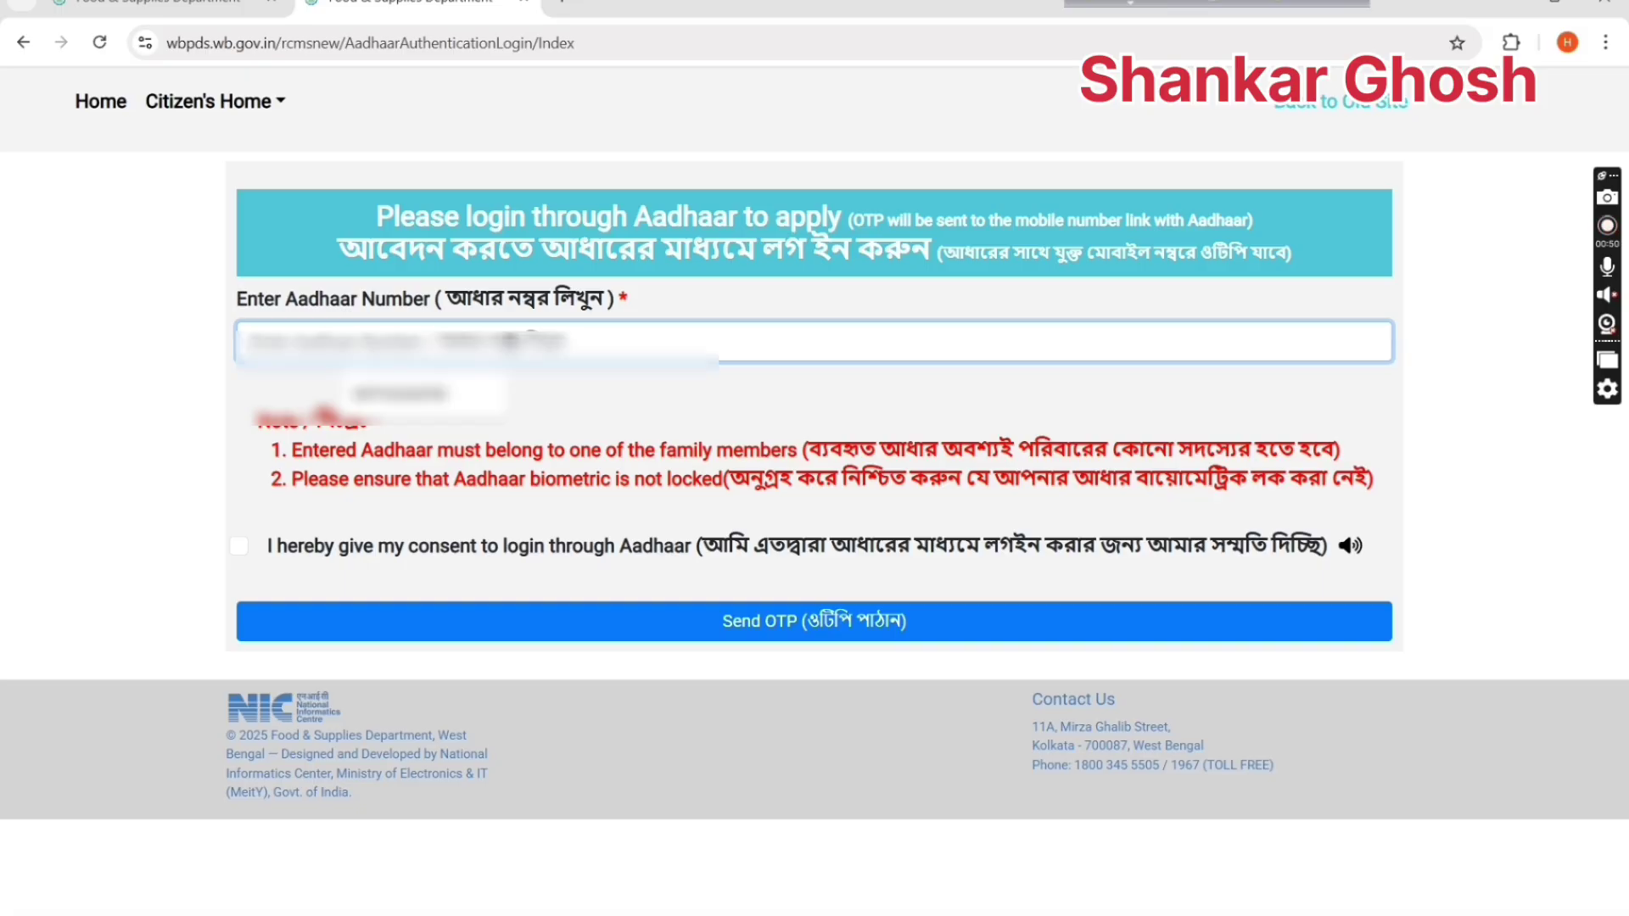
{"action": "left_click", "coordinate": [239, 548]}
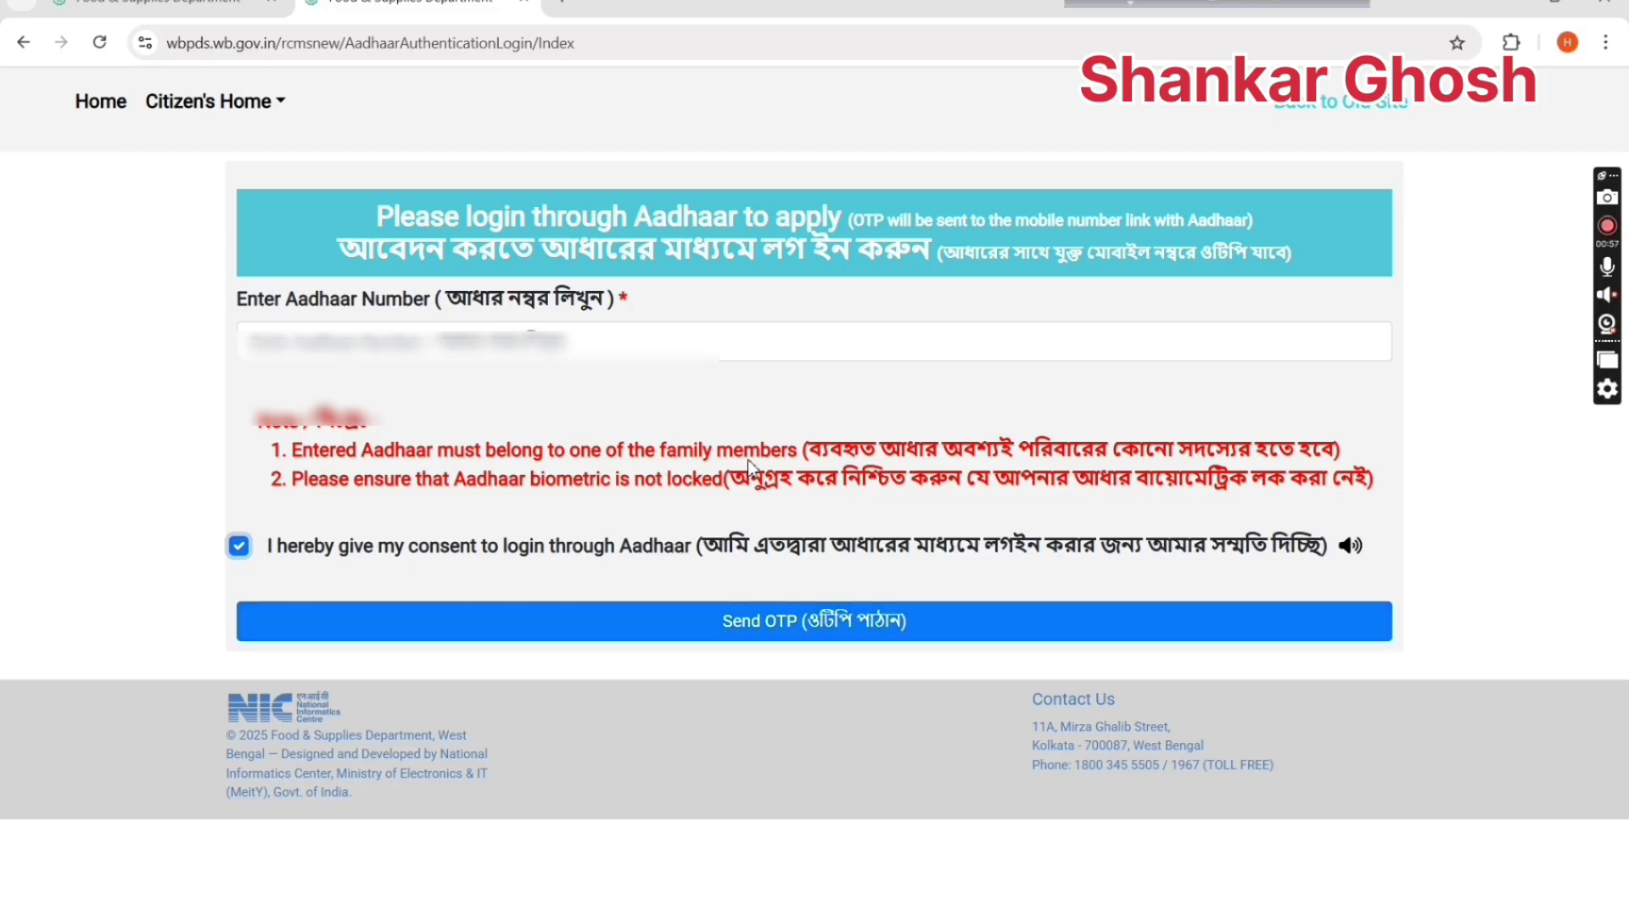
{"action": "left_click", "coordinate": [560, 343]}
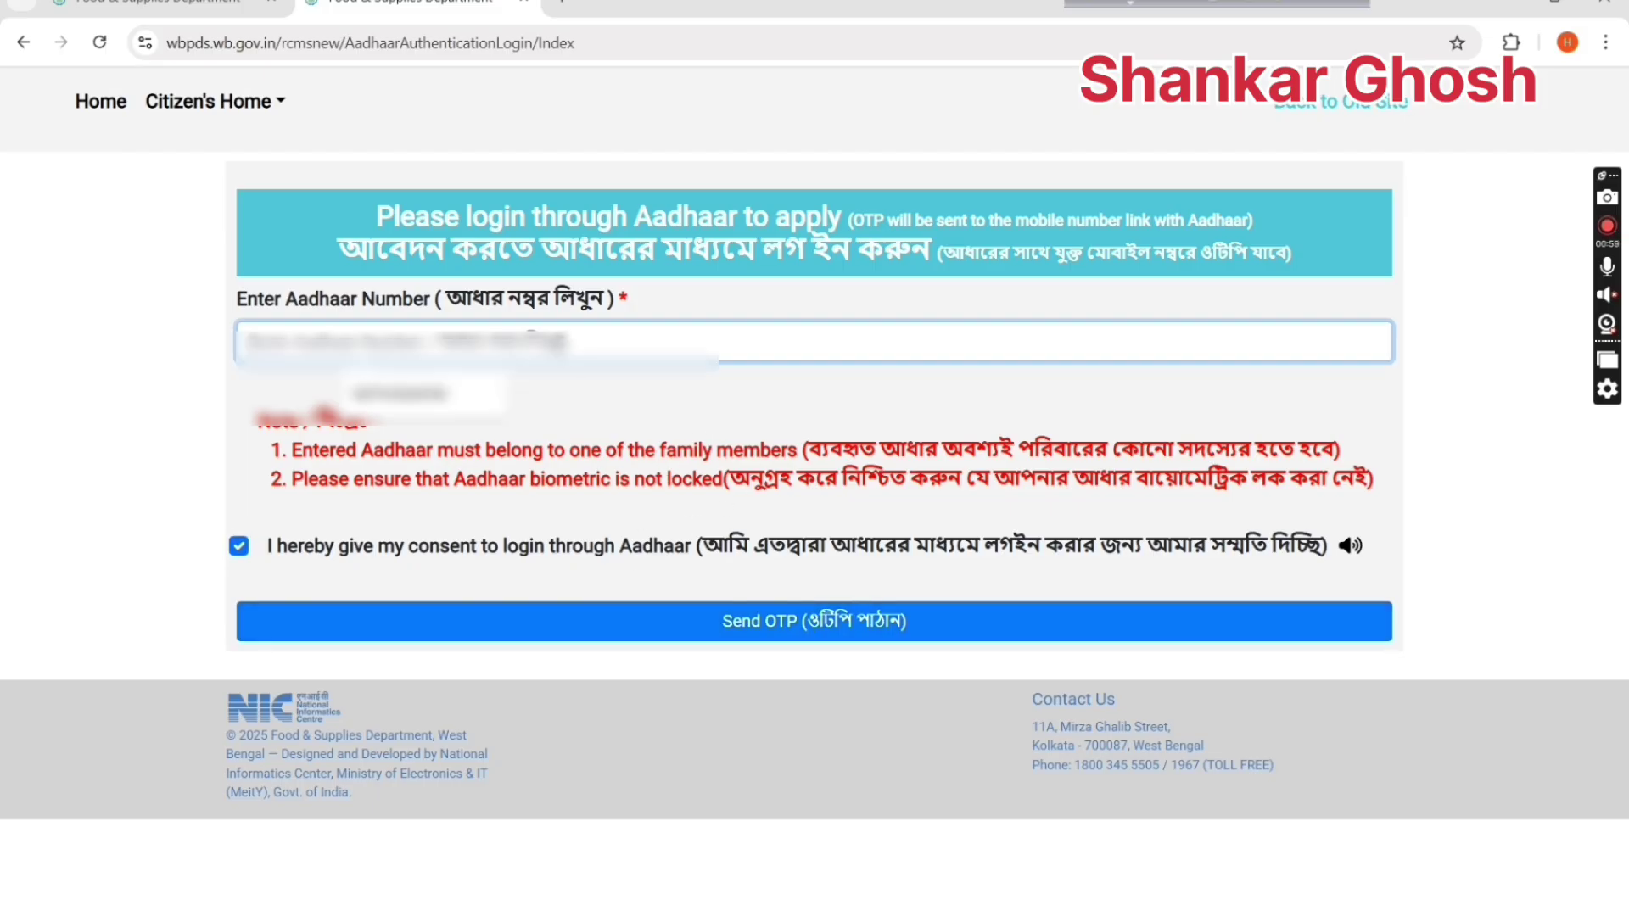
{"action": "type", "text": "??"}
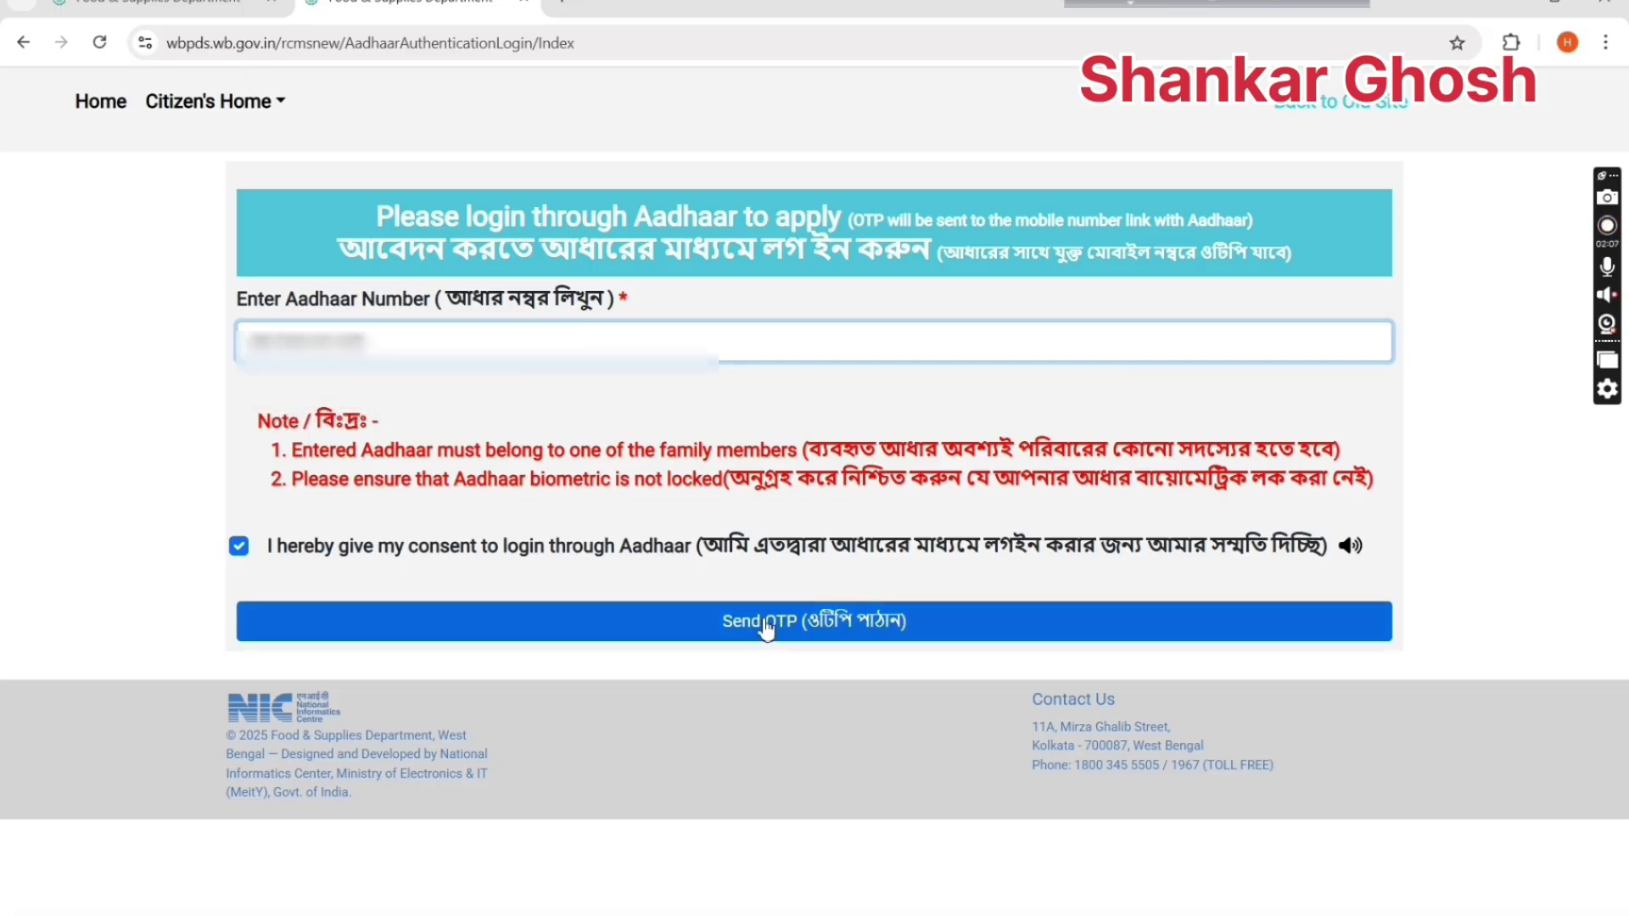
{"action": "left_click", "coordinate": [764, 622]}
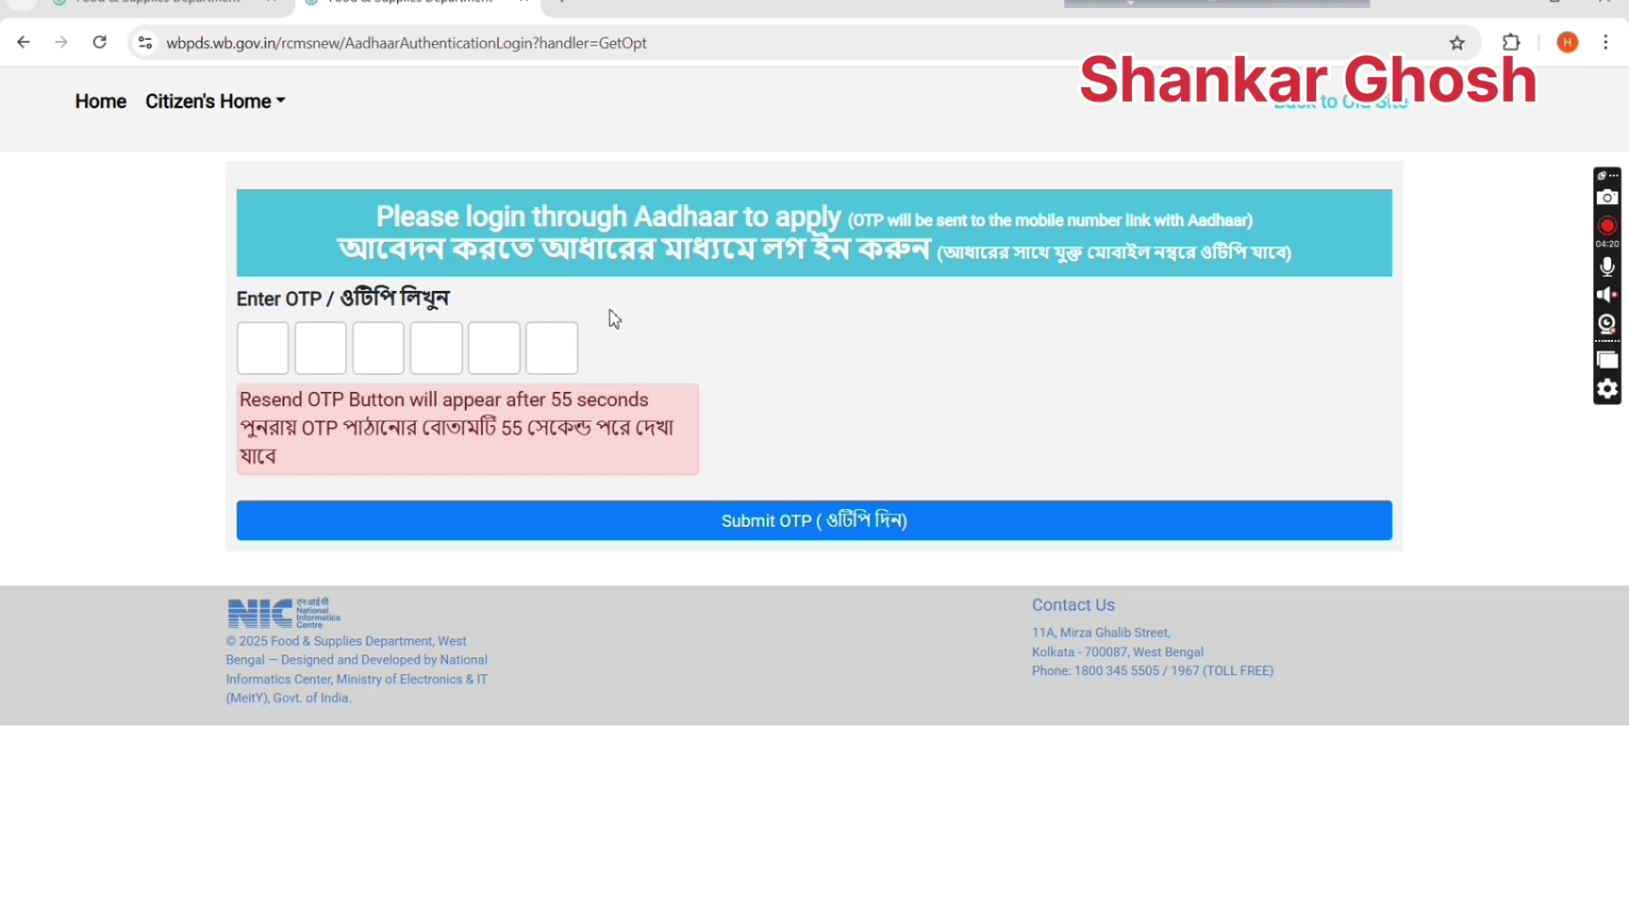
- Enter the received six-digit OTP and submit it for verification
{"action": "left_click", "coordinate": [265, 353]}
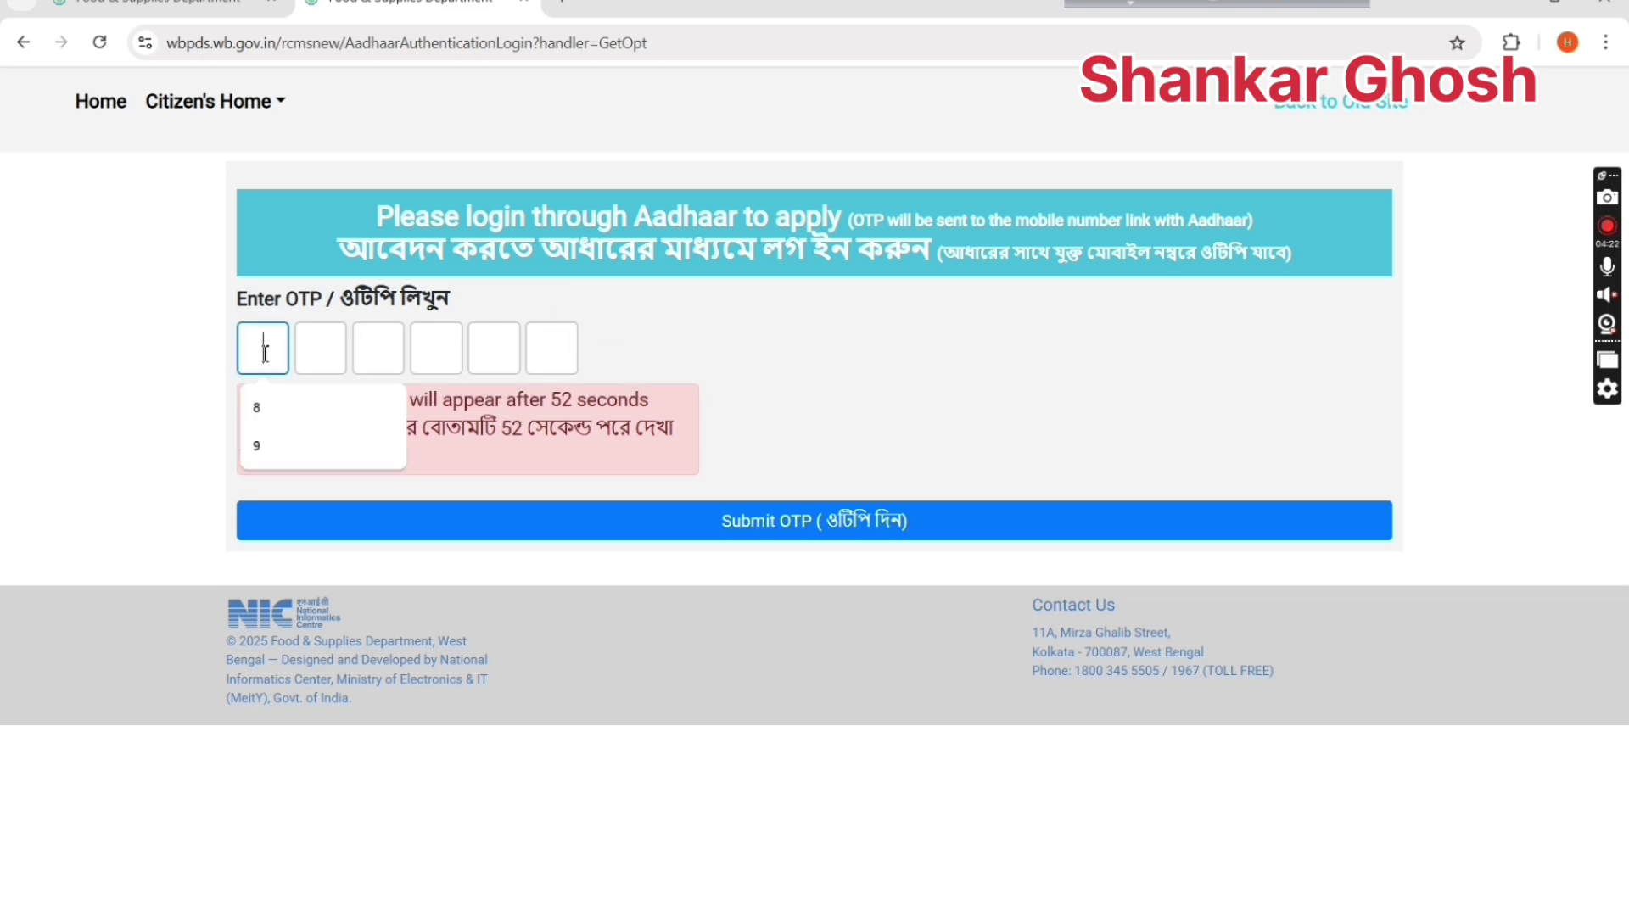
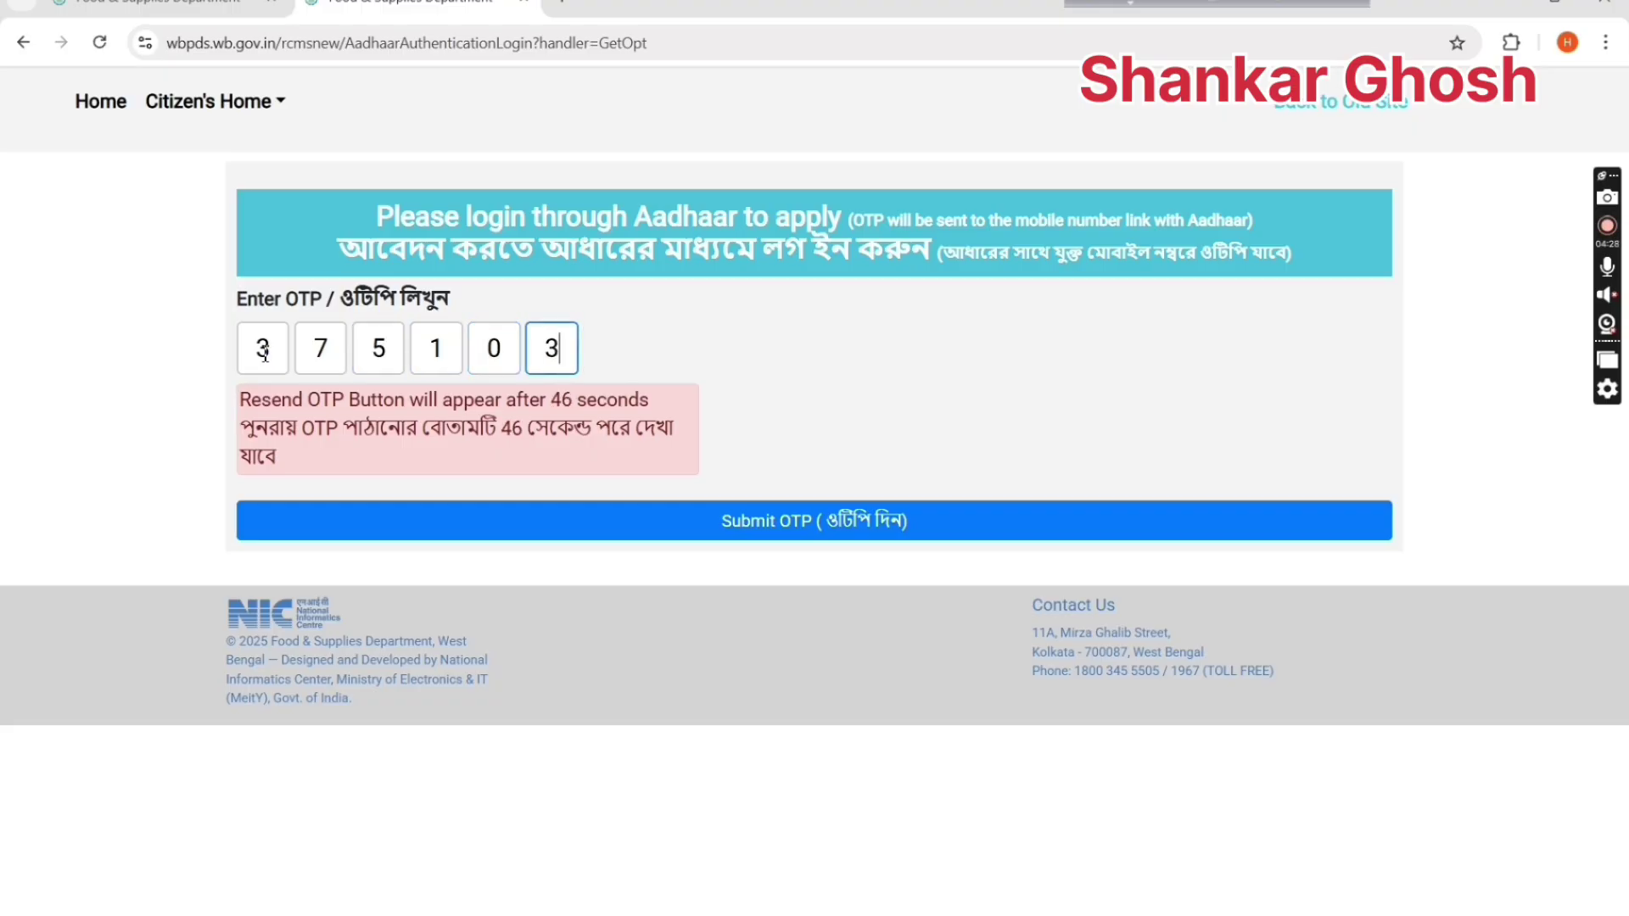
{"action": "left_click", "coordinate": [781, 536]}
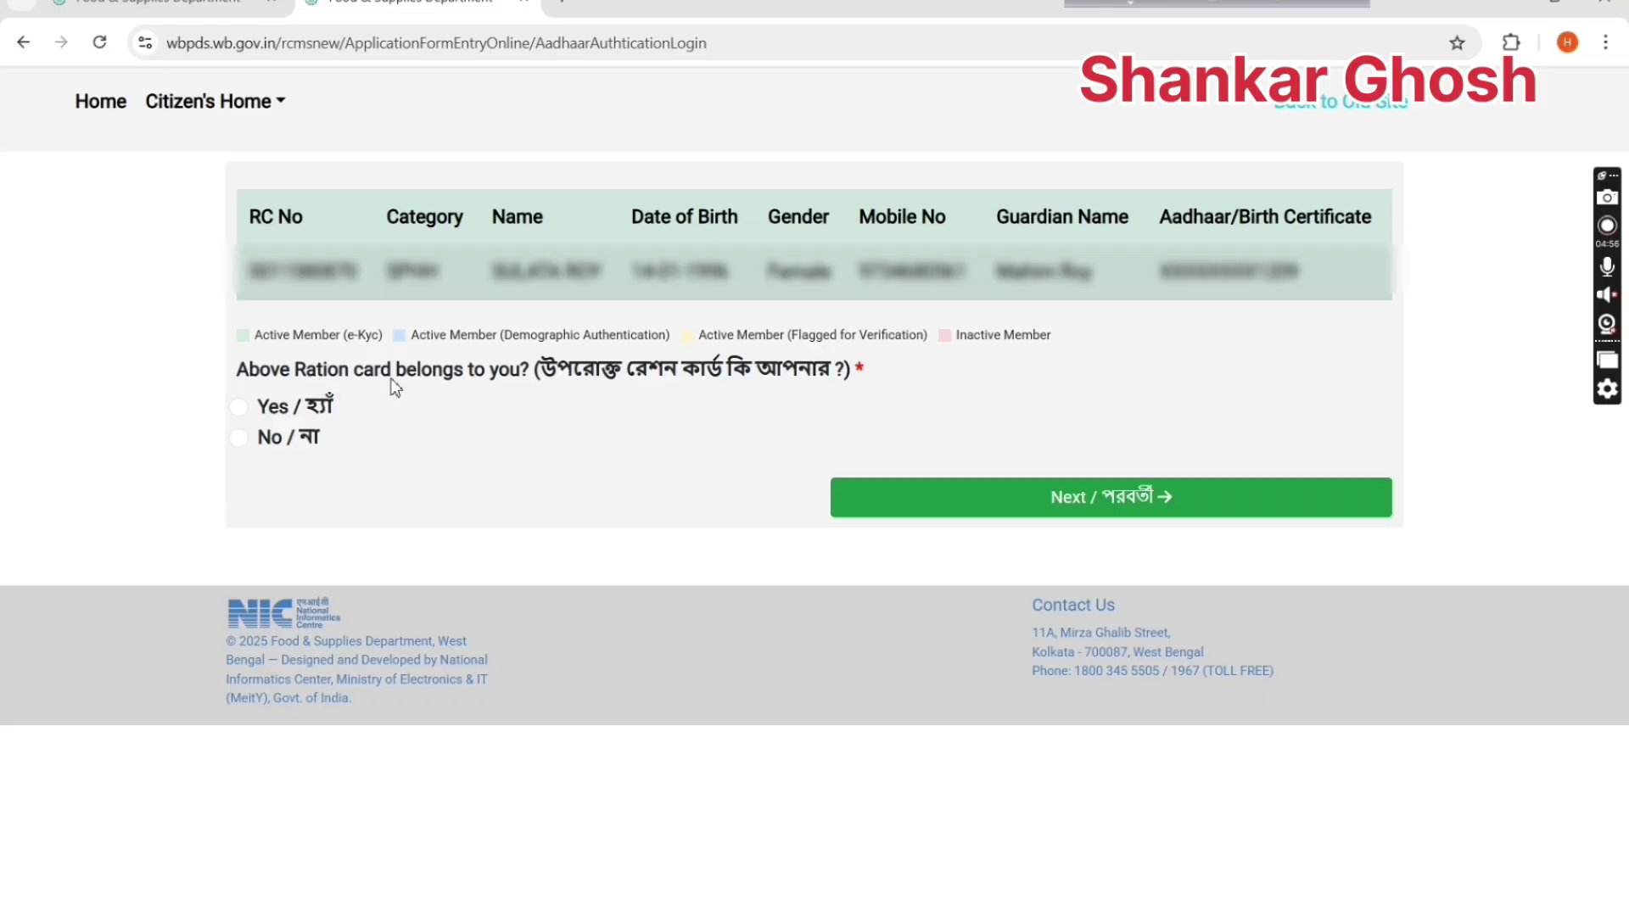
- Answer 'Yes' that the ration card is yours and continue to the forms dashboard
{"action": "left_click", "coordinate": [240, 407]}
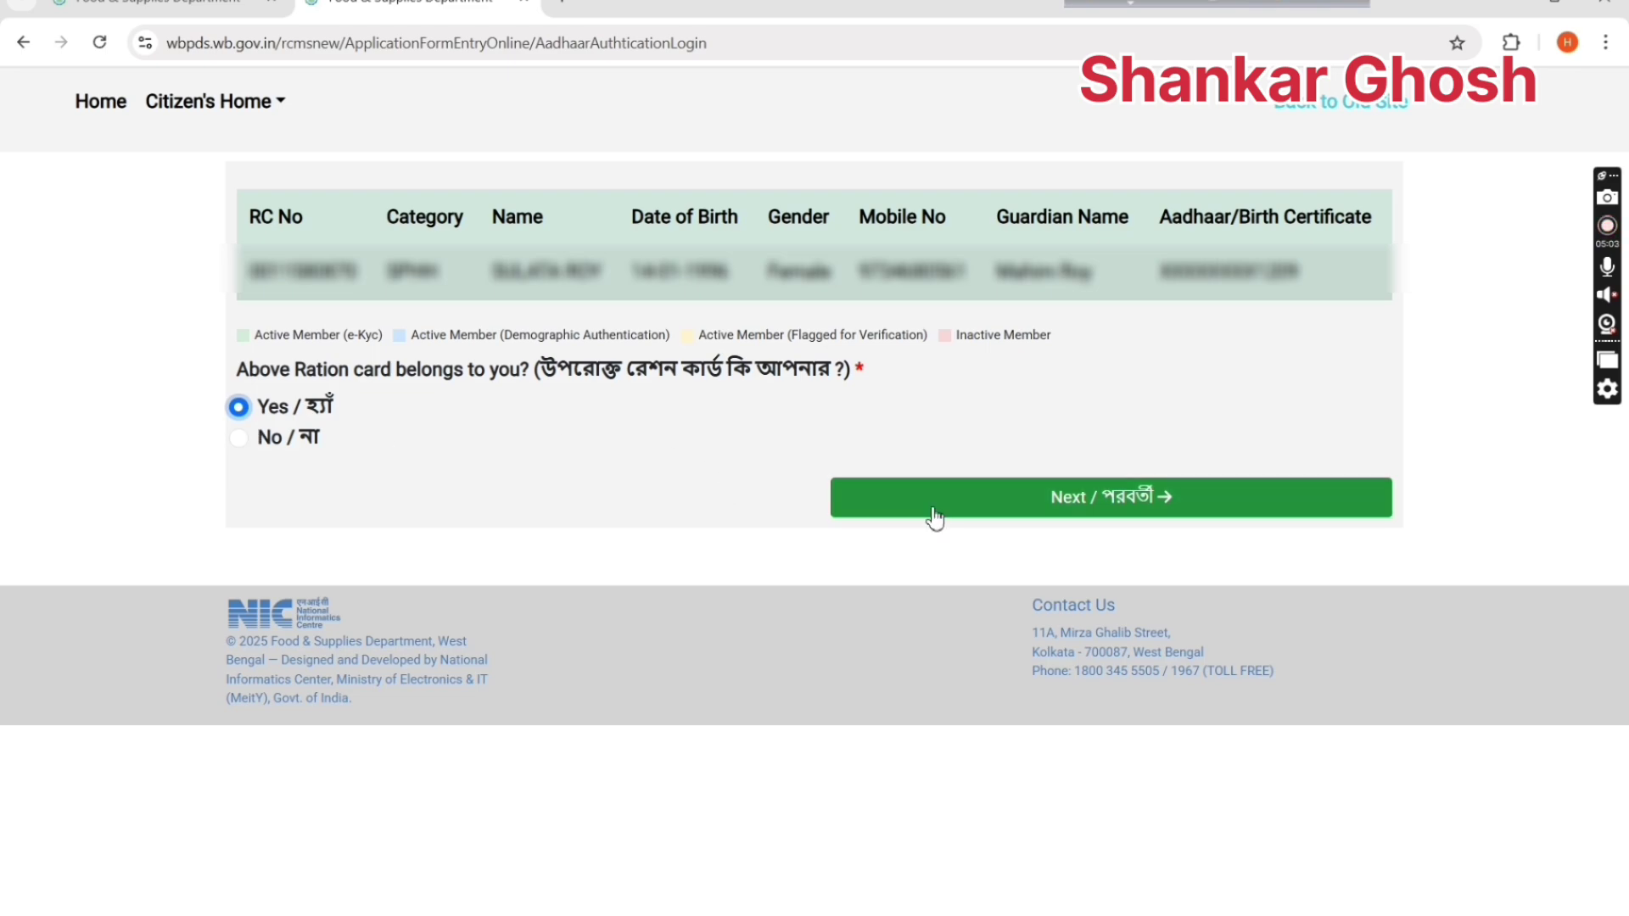
{"action": "left_click", "coordinate": [1114, 505]}
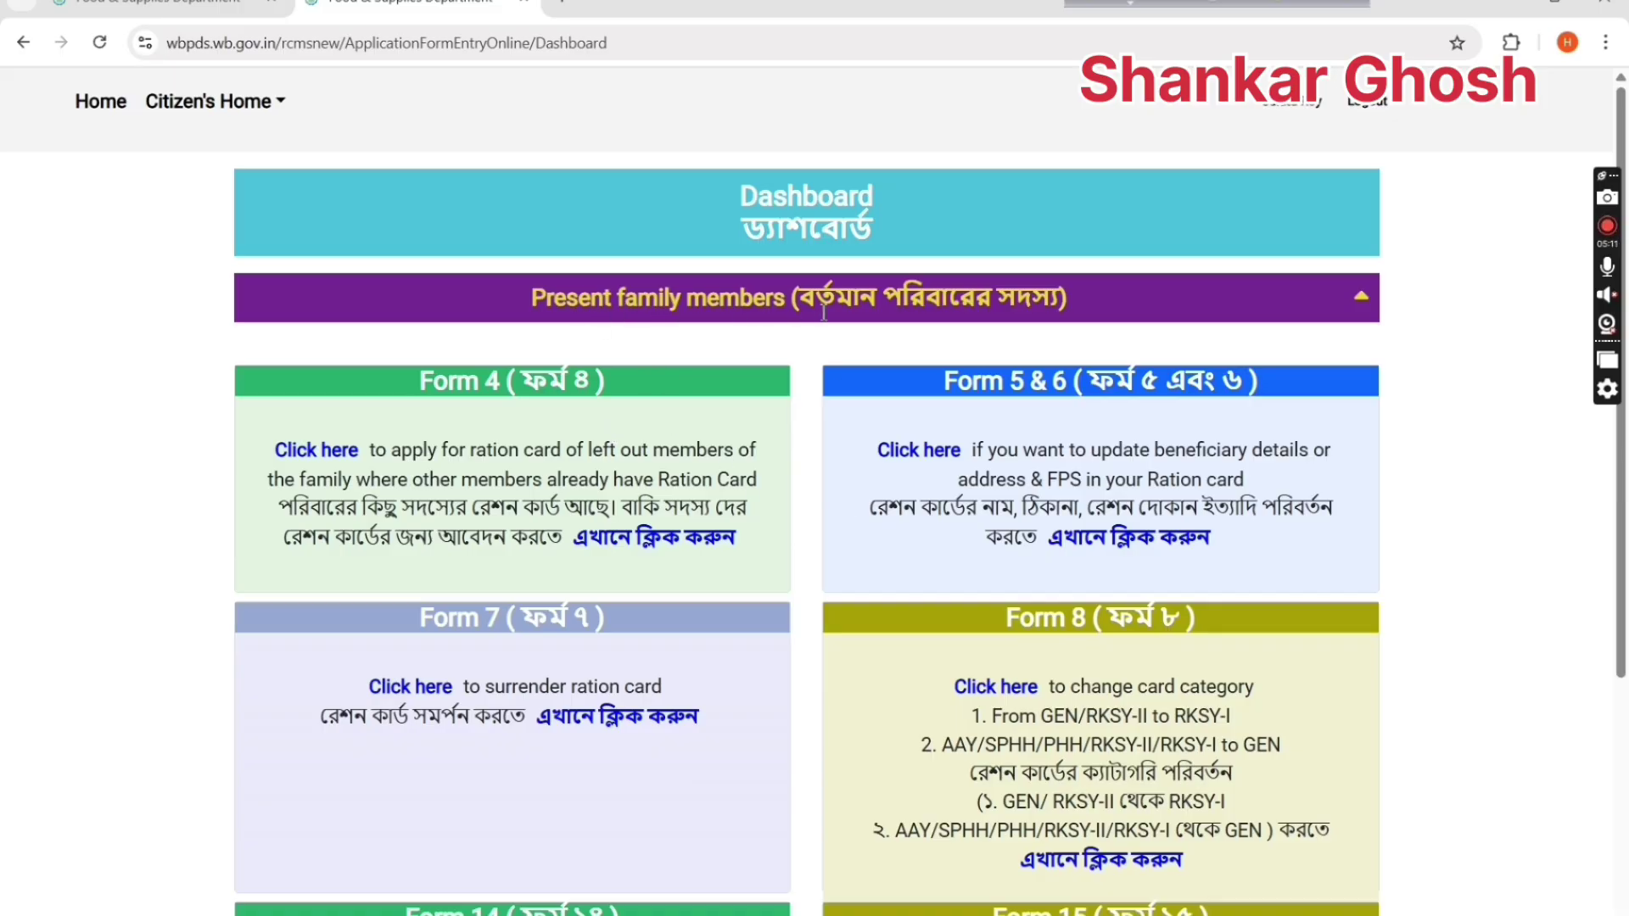
- Open Form 14 for moving a member to another family from the dashboard
{"action": "scroll", "coordinate": [749, 609], "scroll_direction": "down", "scroll_amount": 5}
{"action": "scroll", "coordinate": [748, 608], "scroll_direction": "up", "scroll_amount": 5}
{"action": "scroll", "coordinate": [517, 764], "scroll_direction": "down", "scroll_amount": 2}
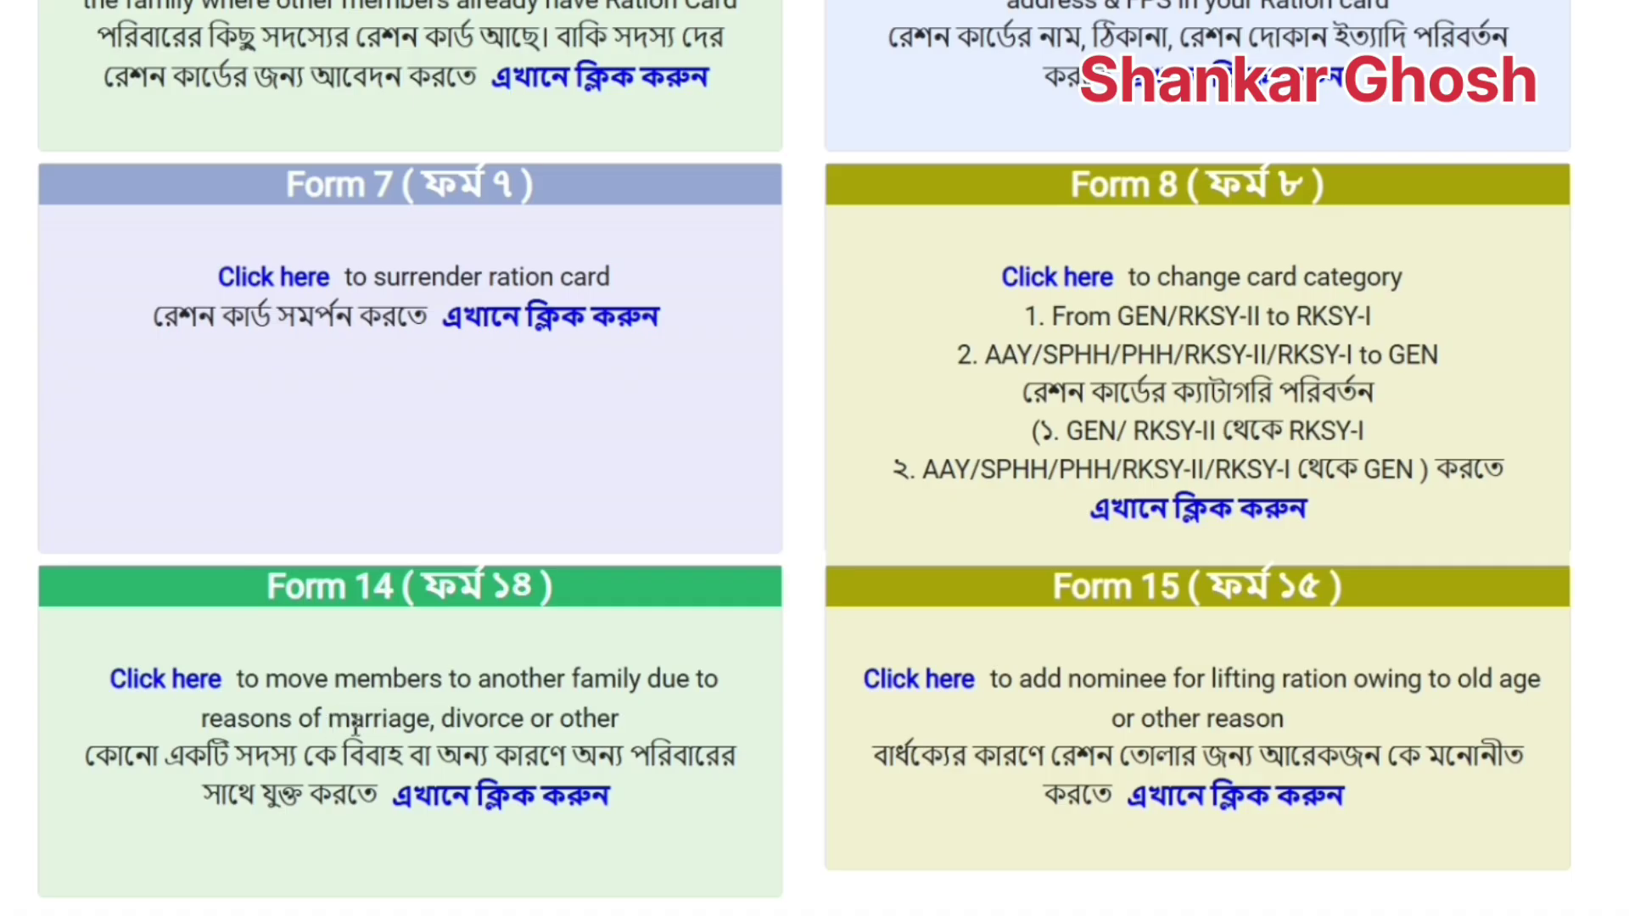
{"action": "left_click", "coordinate": [165, 679]}
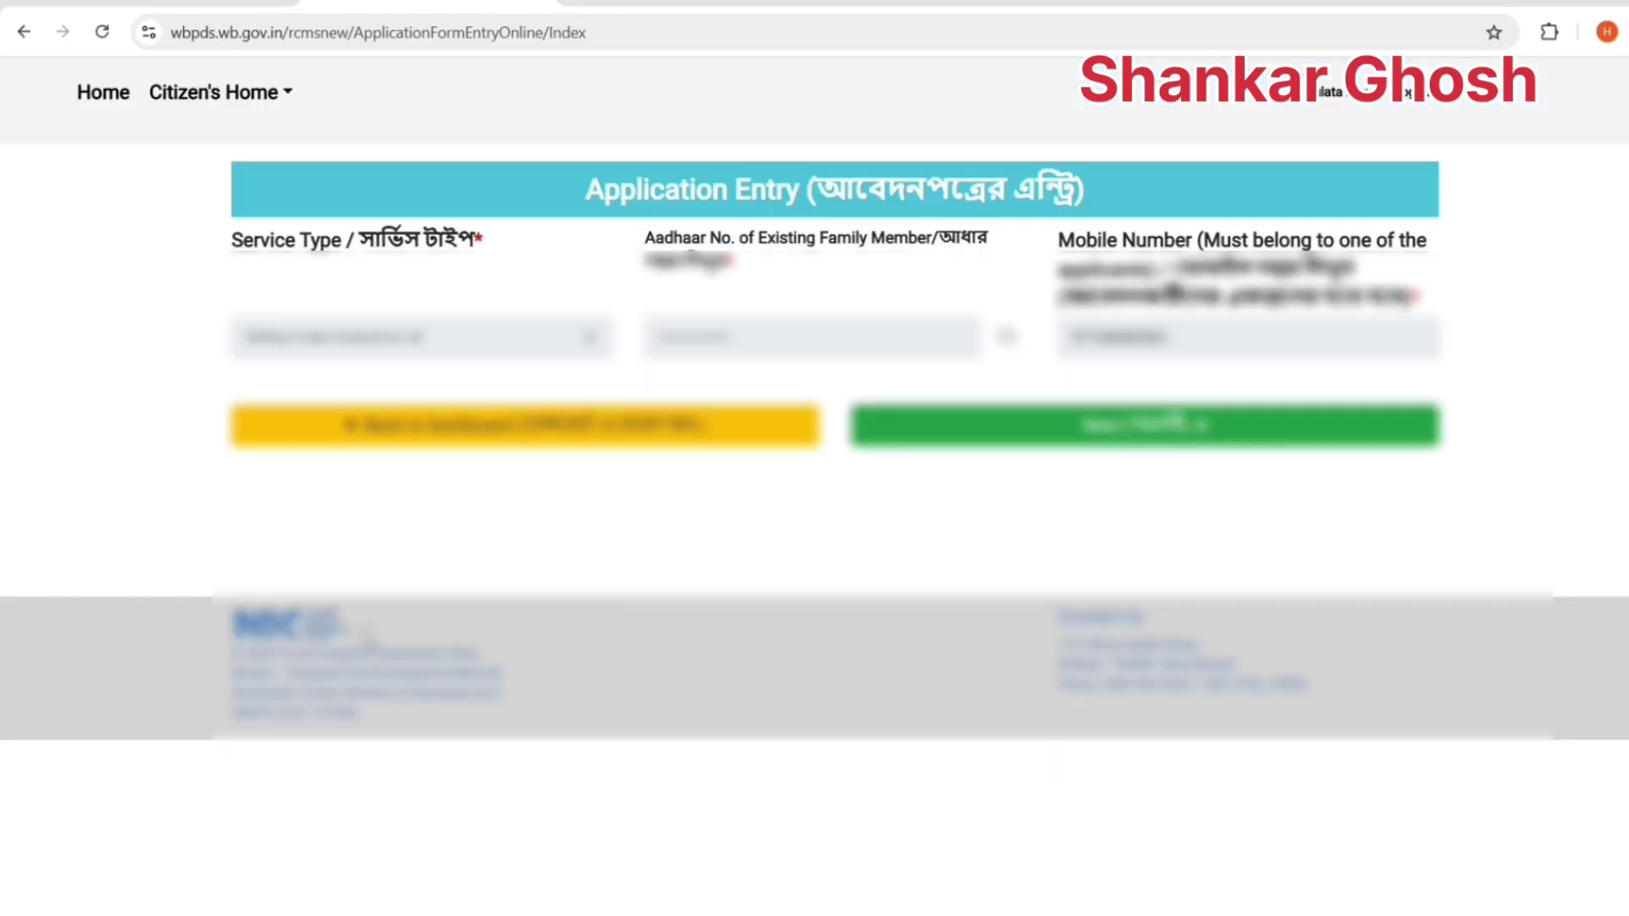
- Continue past Application Entry and the source family member list to Select Beneficiary
{"action": "left_click", "coordinate": [1138, 442]}
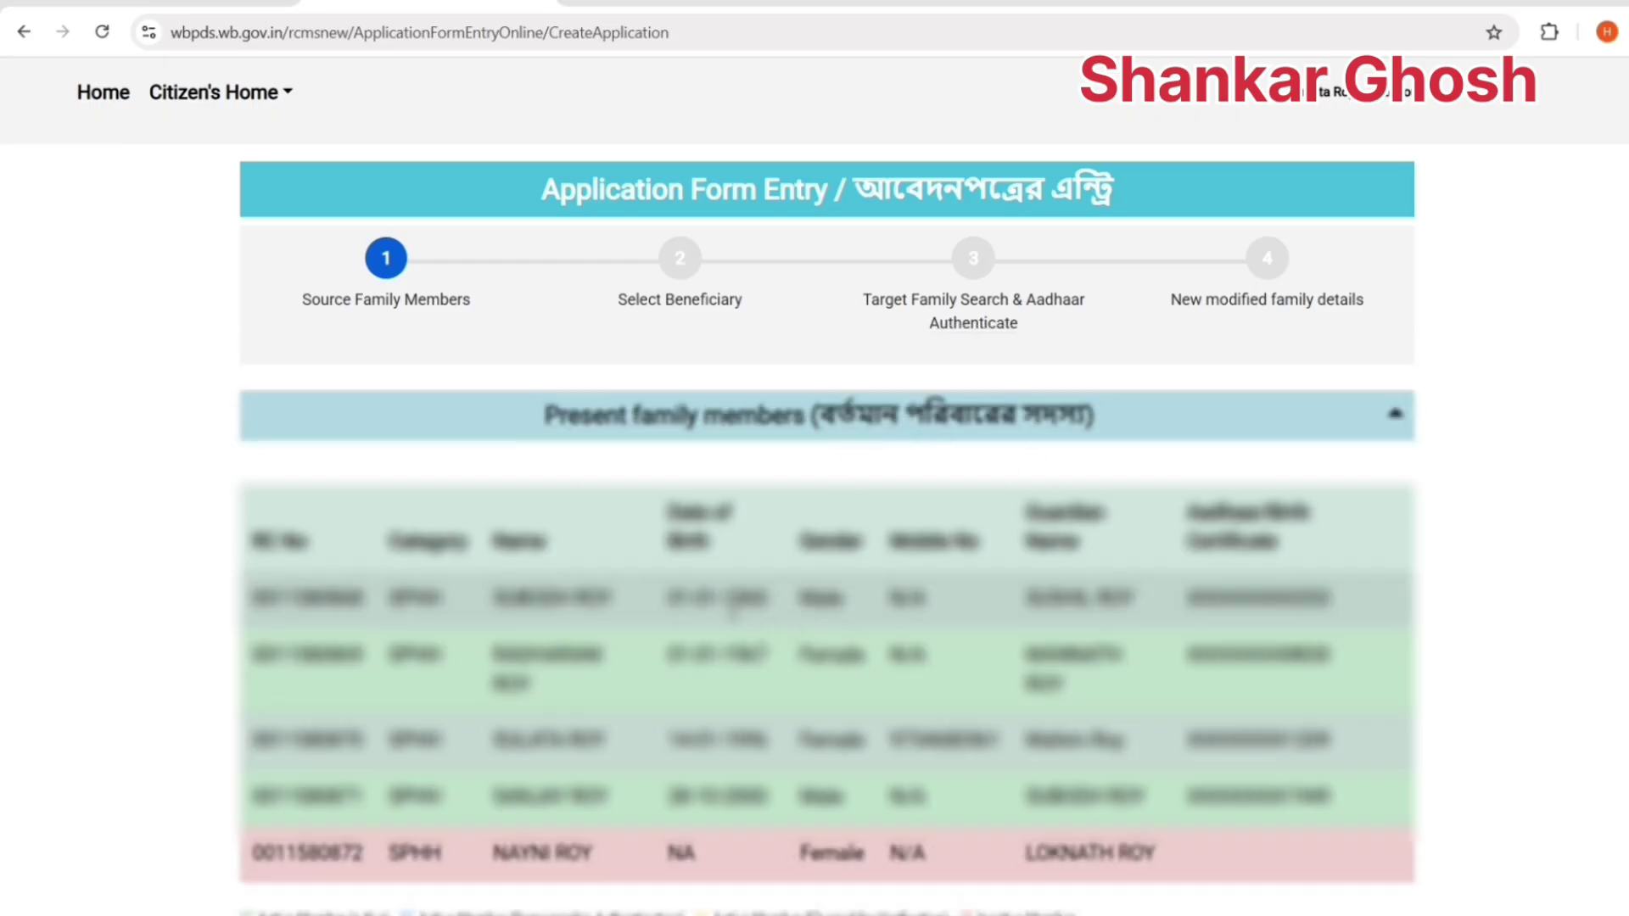
{"action": "scroll", "coordinate": [734, 611], "scroll_direction": "down", "scroll_amount": 1}
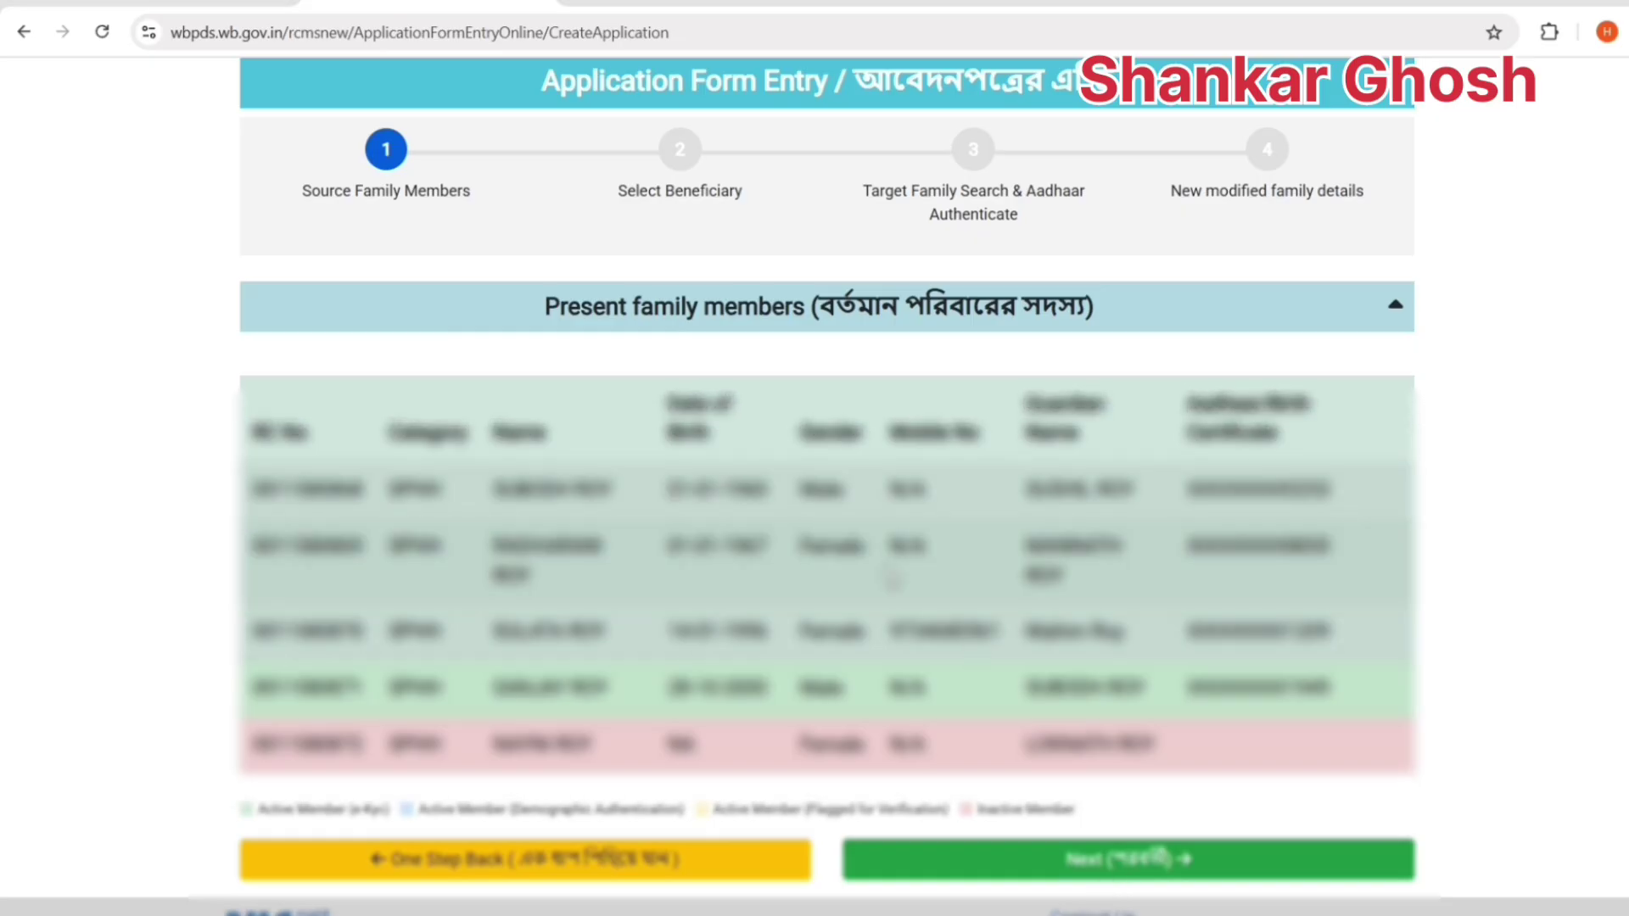
{"action": "left_click", "coordinate": [1136, 866]}
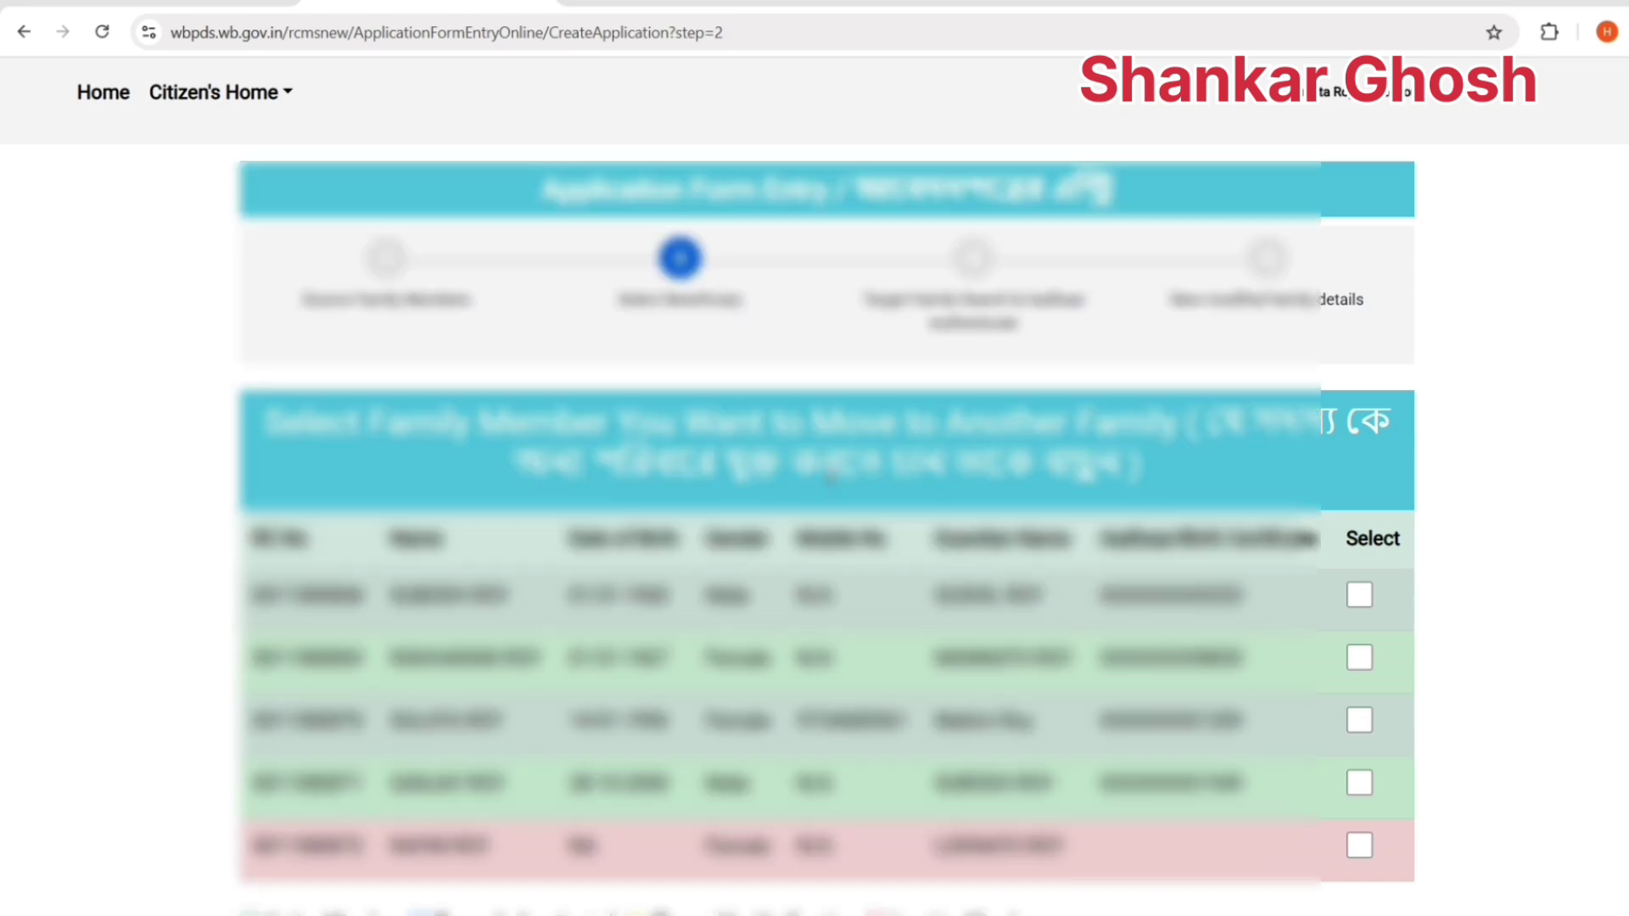
- Tick the third family member and add them to the selected list
{"action": "scroll", "coordinate": [947, 504], "scroll_direction": "down", "scroll_amount": 3}
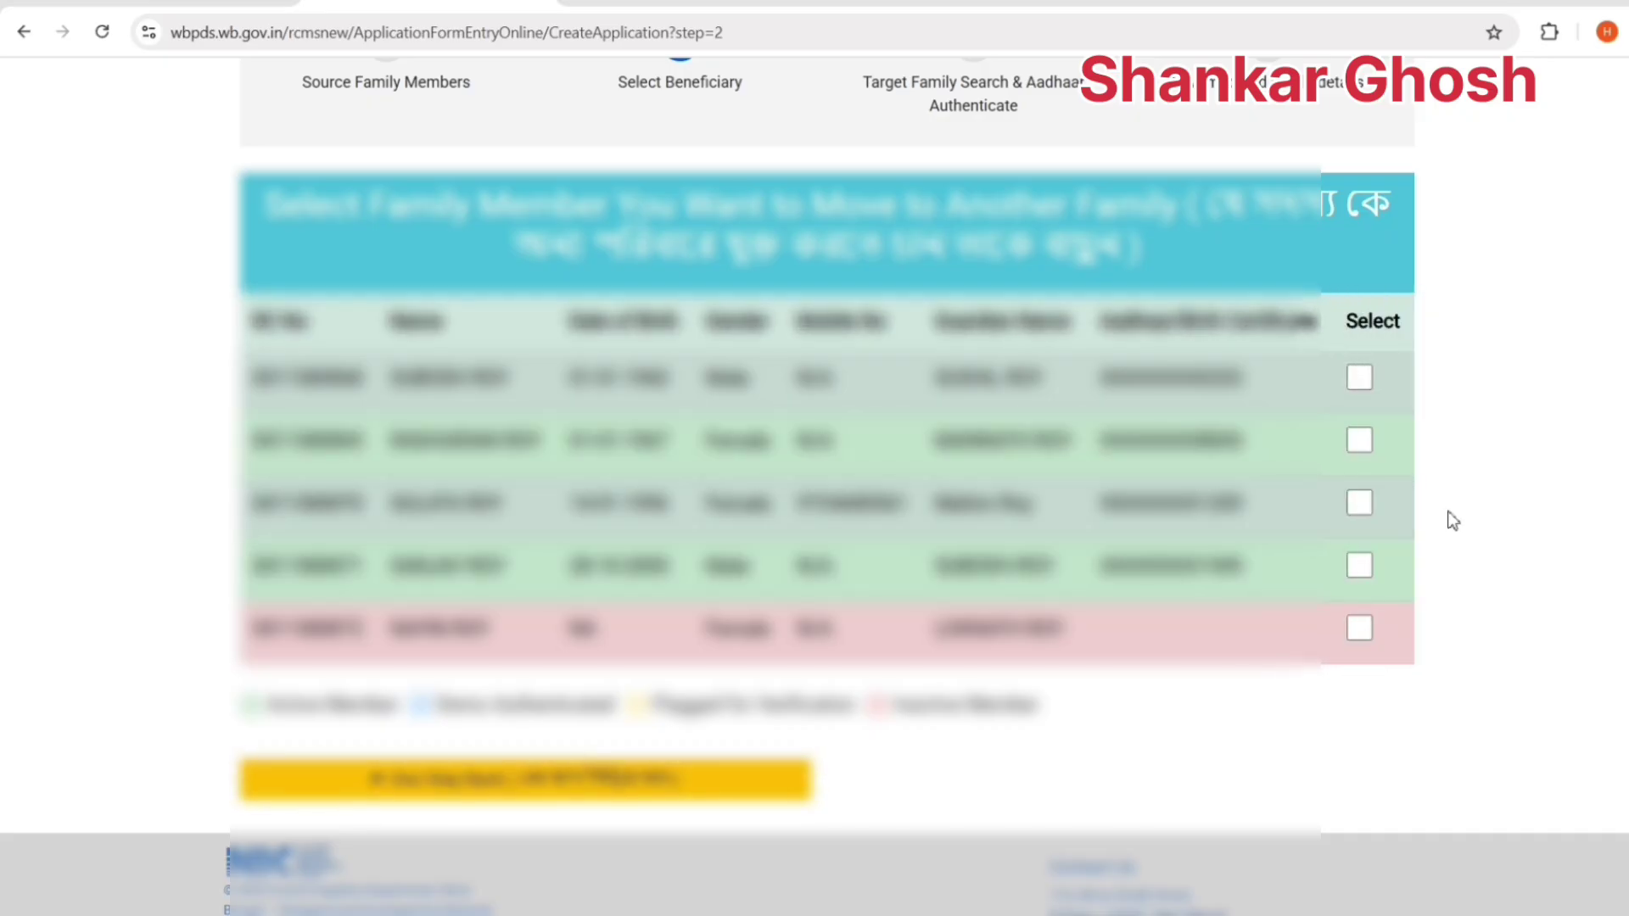
{"action": "left_click", "coordinate": [1358, 505]}
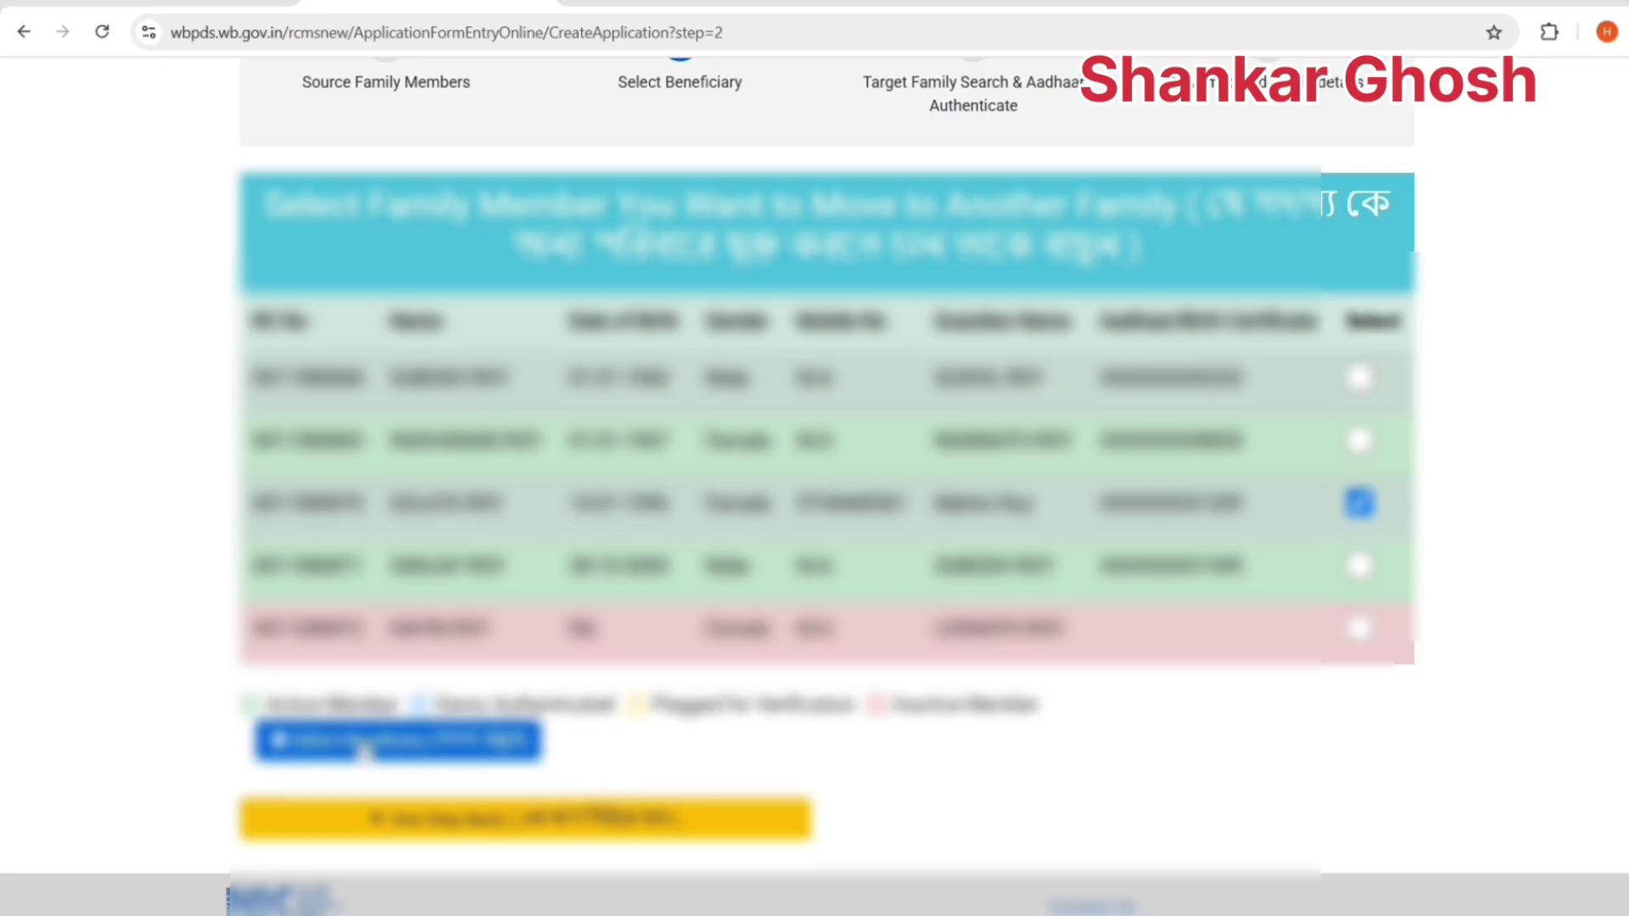
{"action": "left_click", "coordinate": [365, 751]}
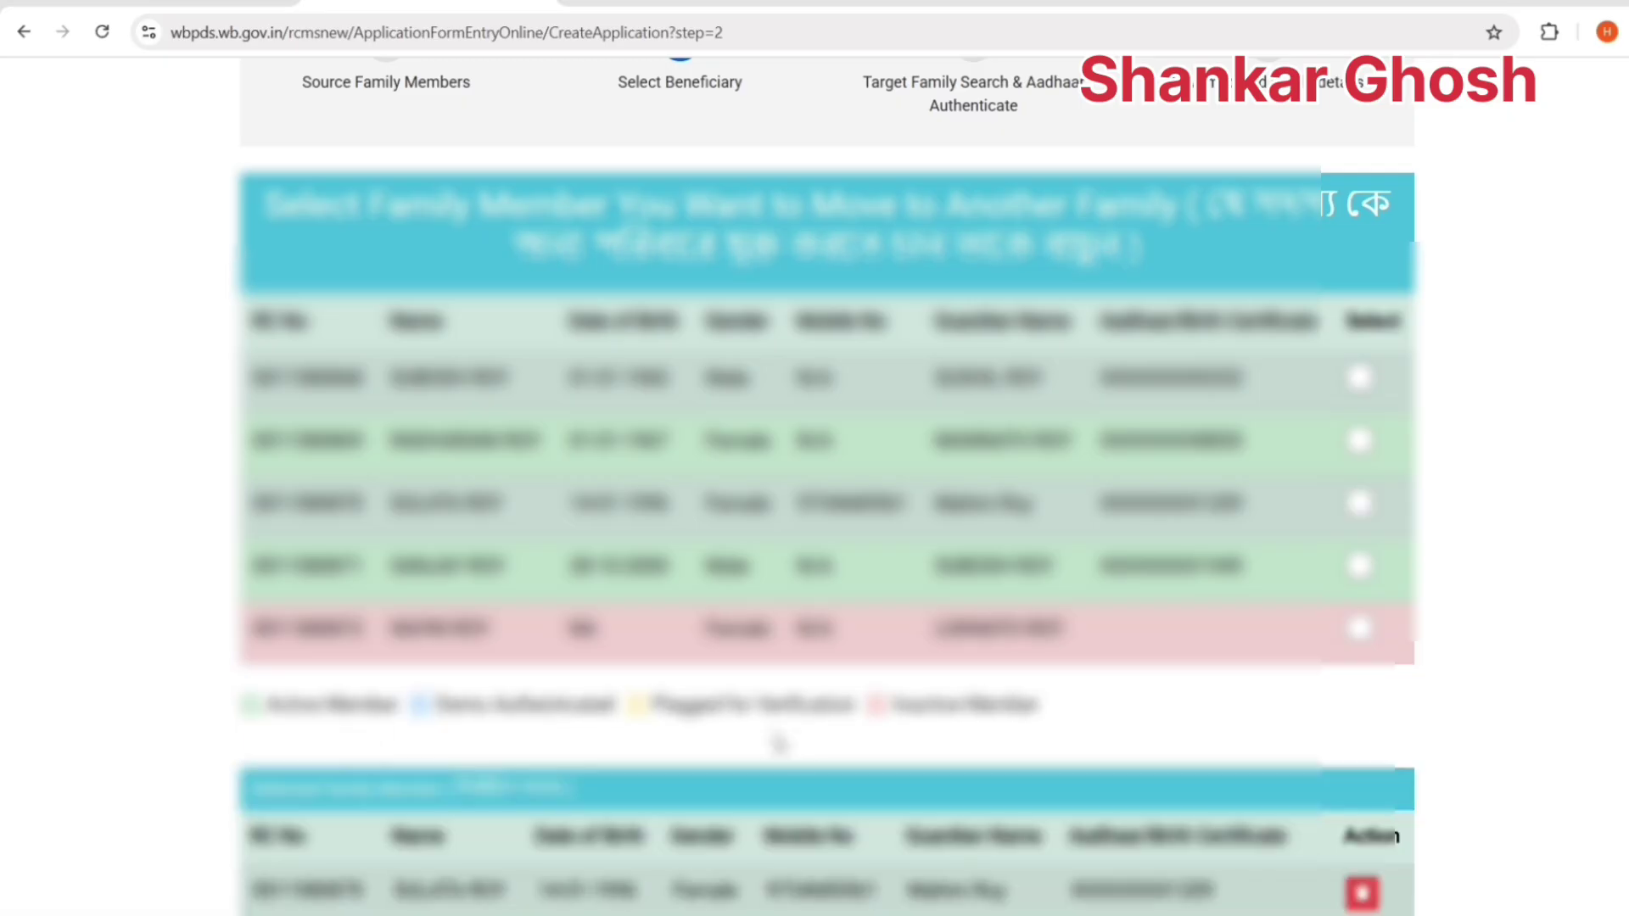
- Choose Marriage as the transfer reason and advance to Target Family Search
{"action": "scroll", "coordinate": [778, 745], "scroll_direction": "down", "scroll_amount": 1}
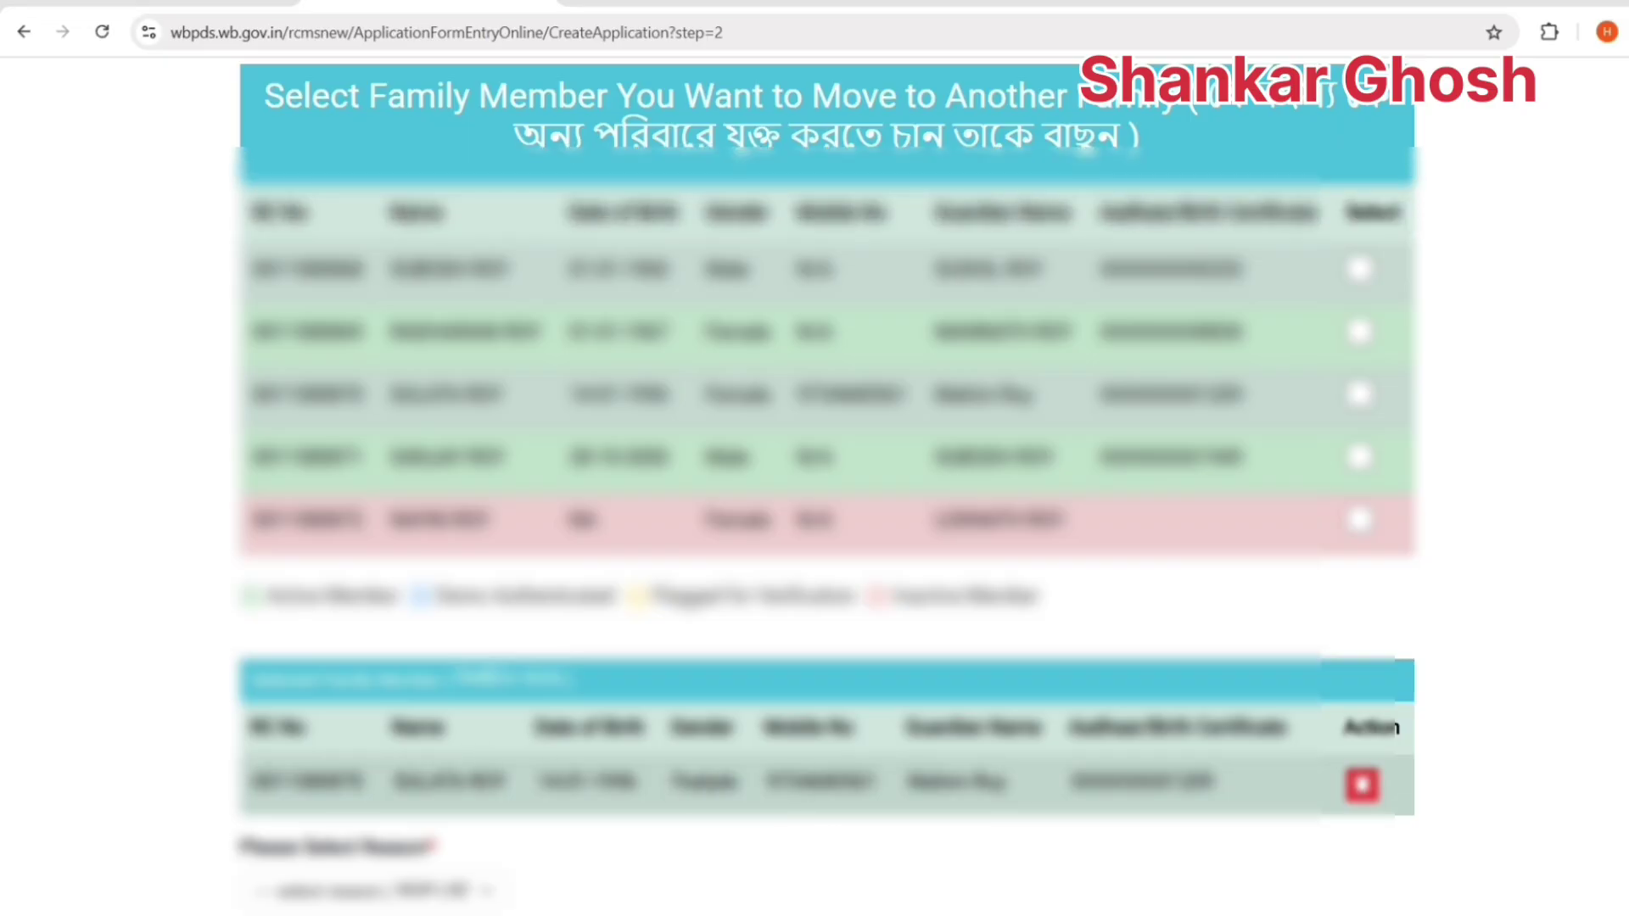
{"action": "scroll", "coordinate": [1021, 800], "scroll_direction": "down", "scroll_amount": 2}
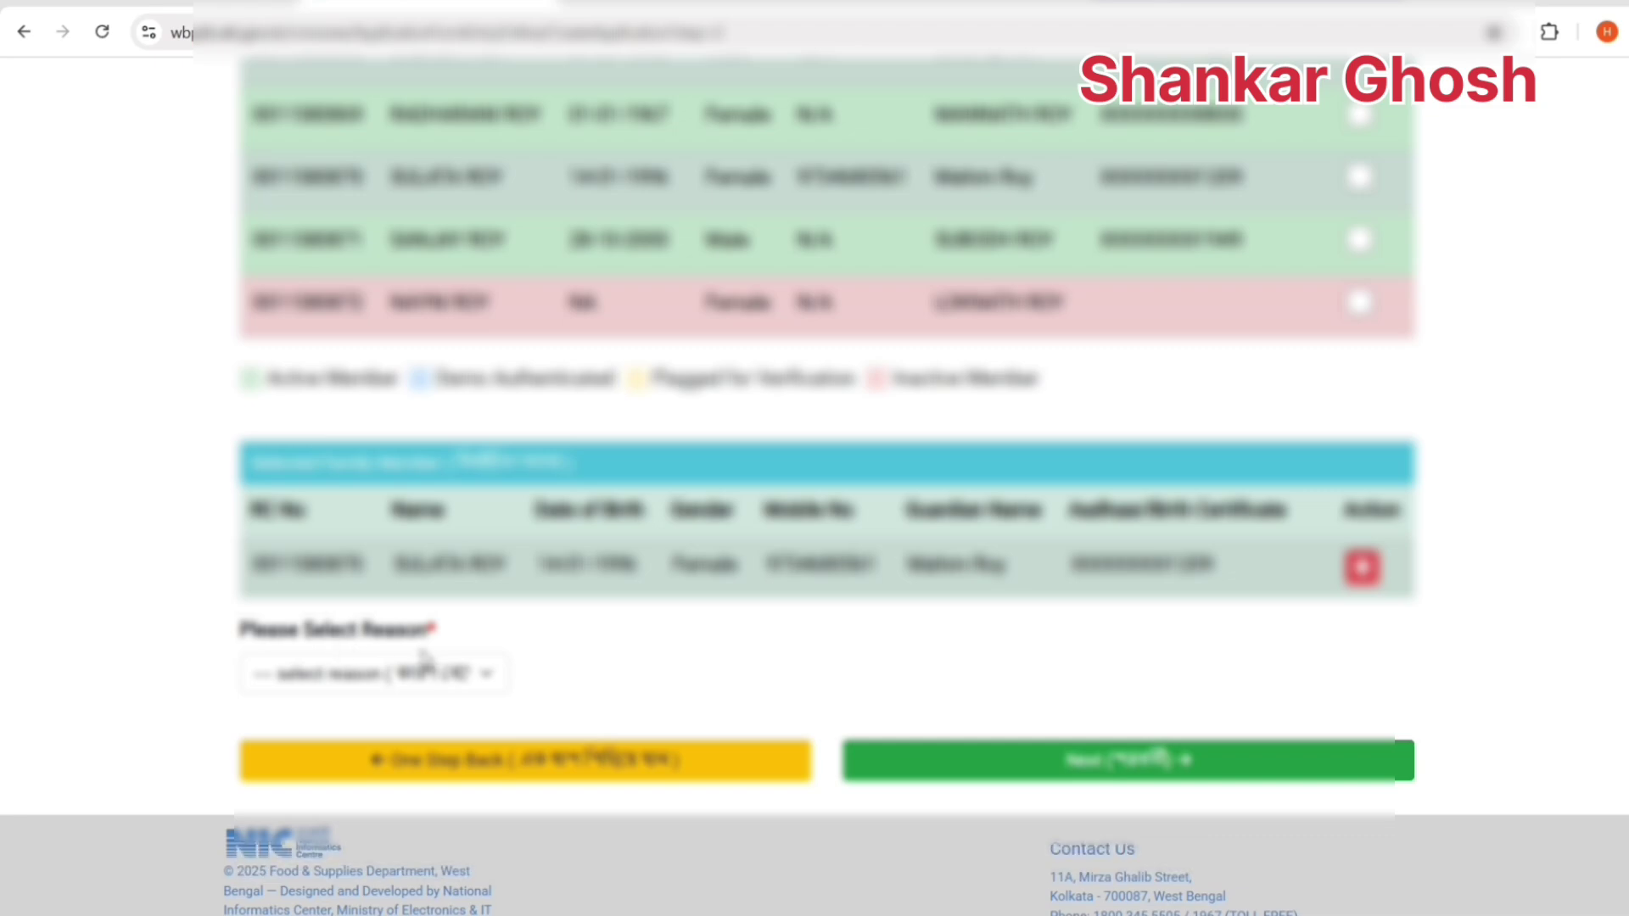
{"action": "left_click", "coordinate": [458, 674]}
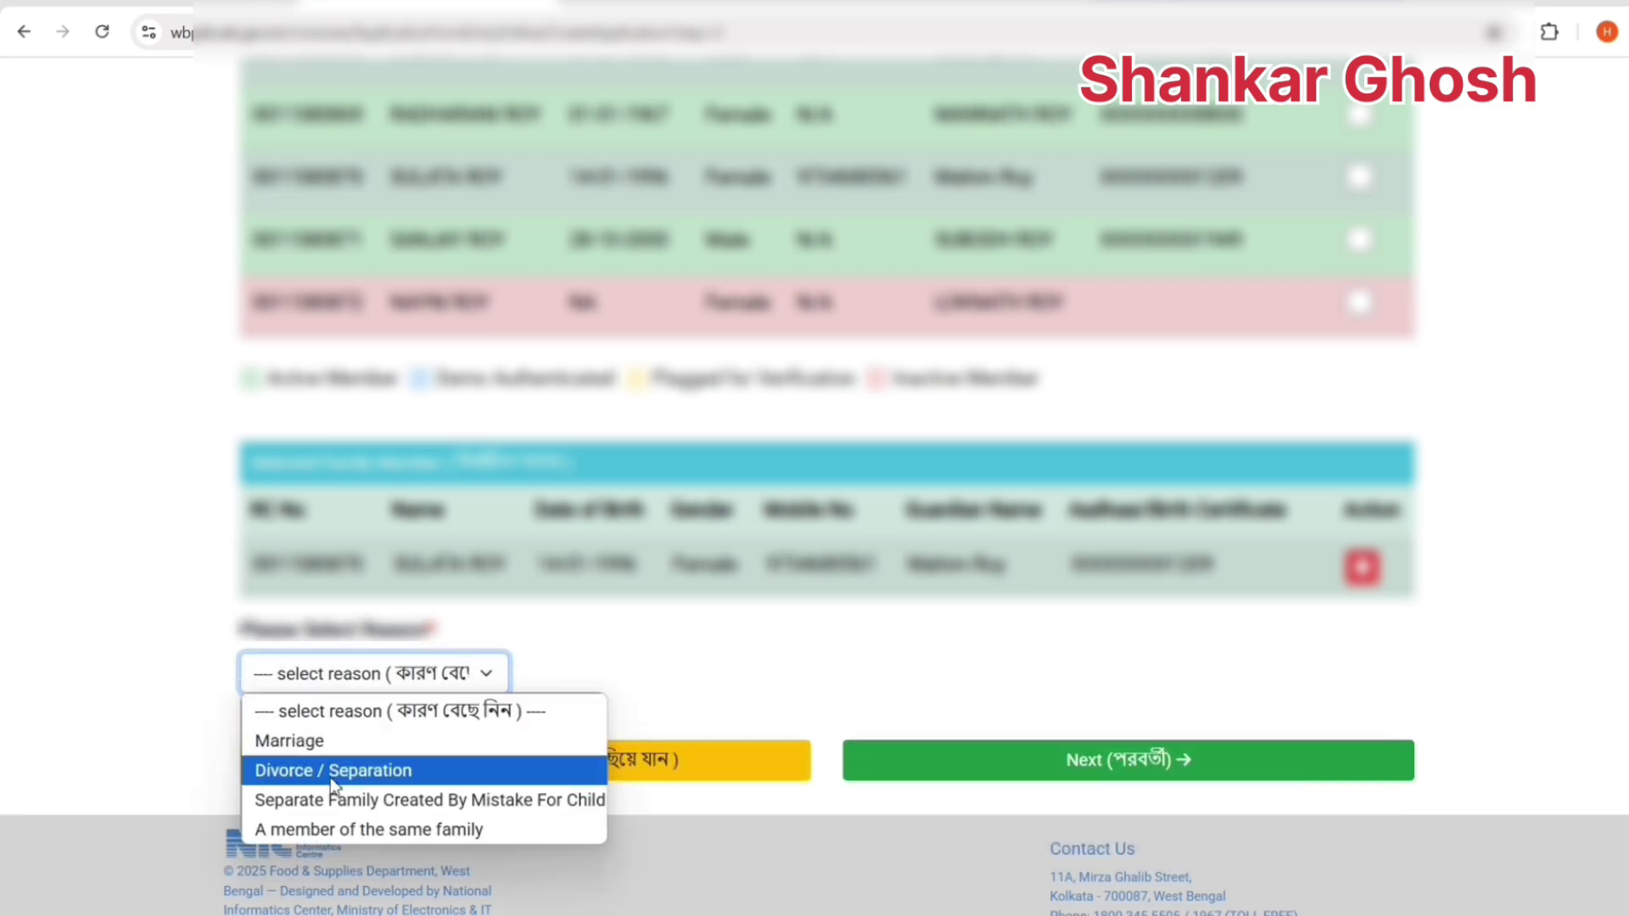
{"action": "left_click", "coordinate": [306, 742]}
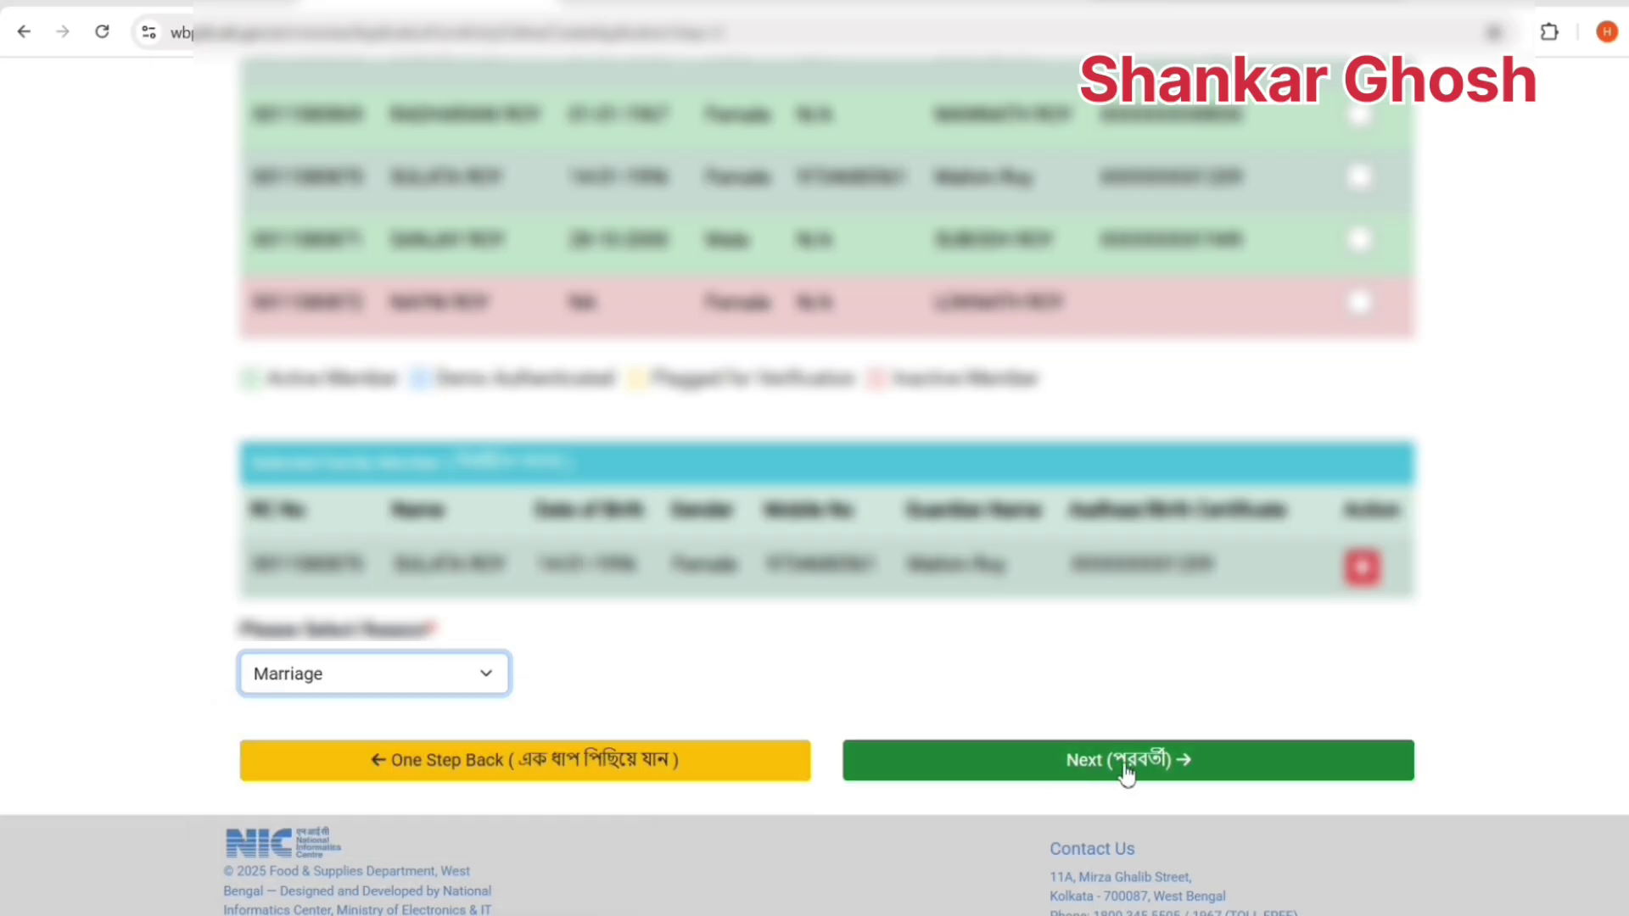
{"action": "left_click", "coordinate": [1173, 768]}
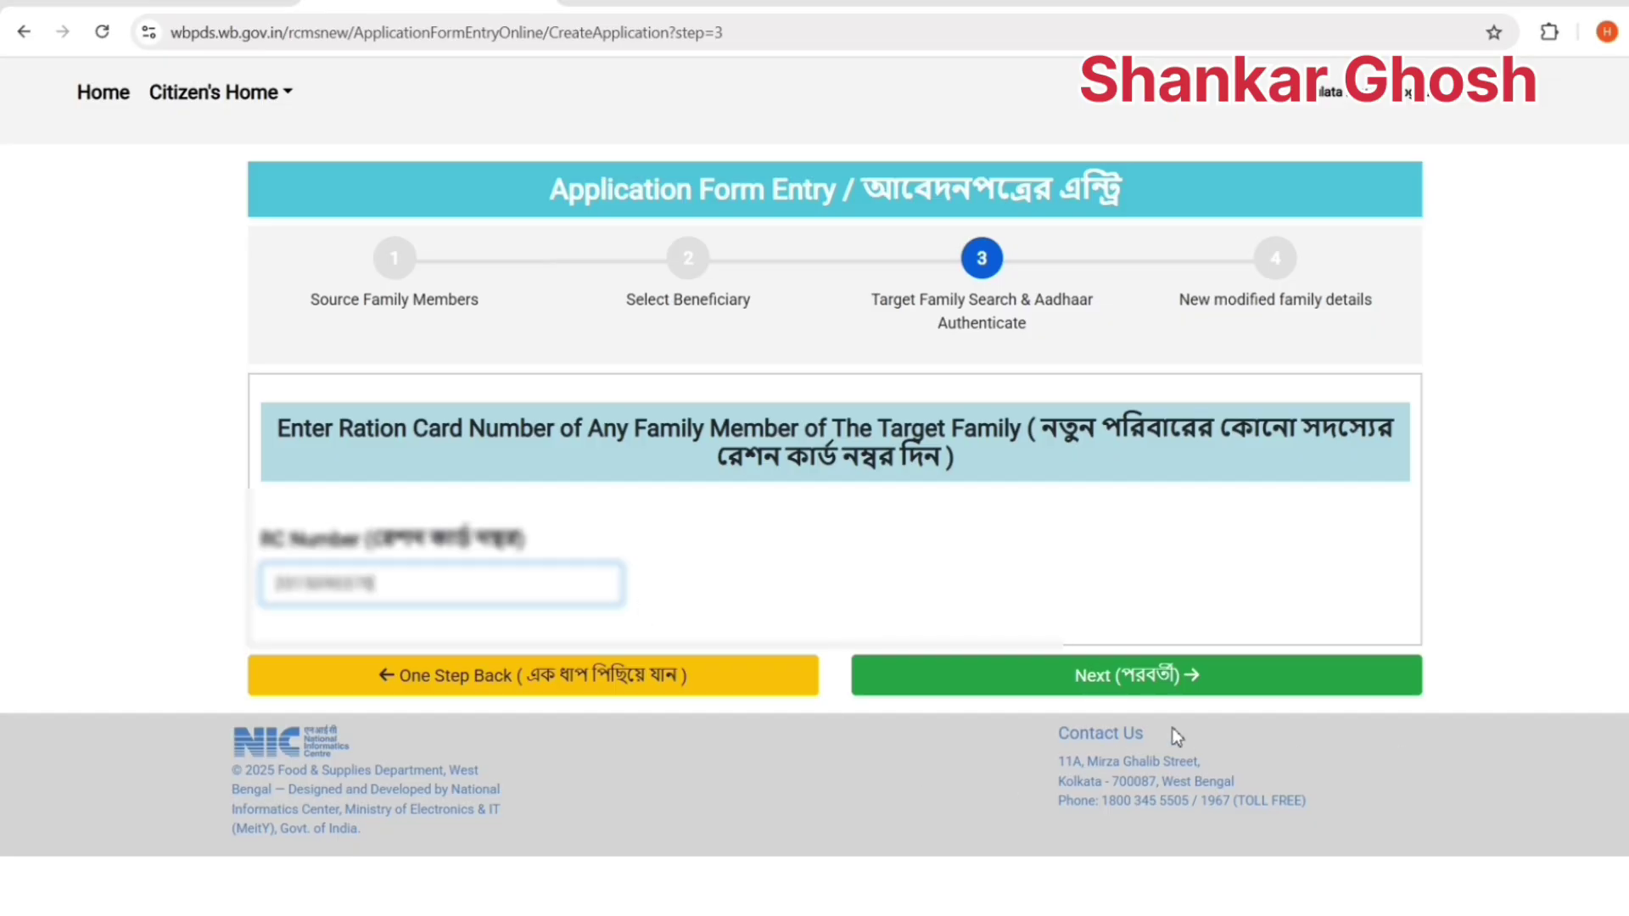
- Look up the target family's members using the entered ration card number
{"action": "left_click", "coordinate": [1163, 676]}
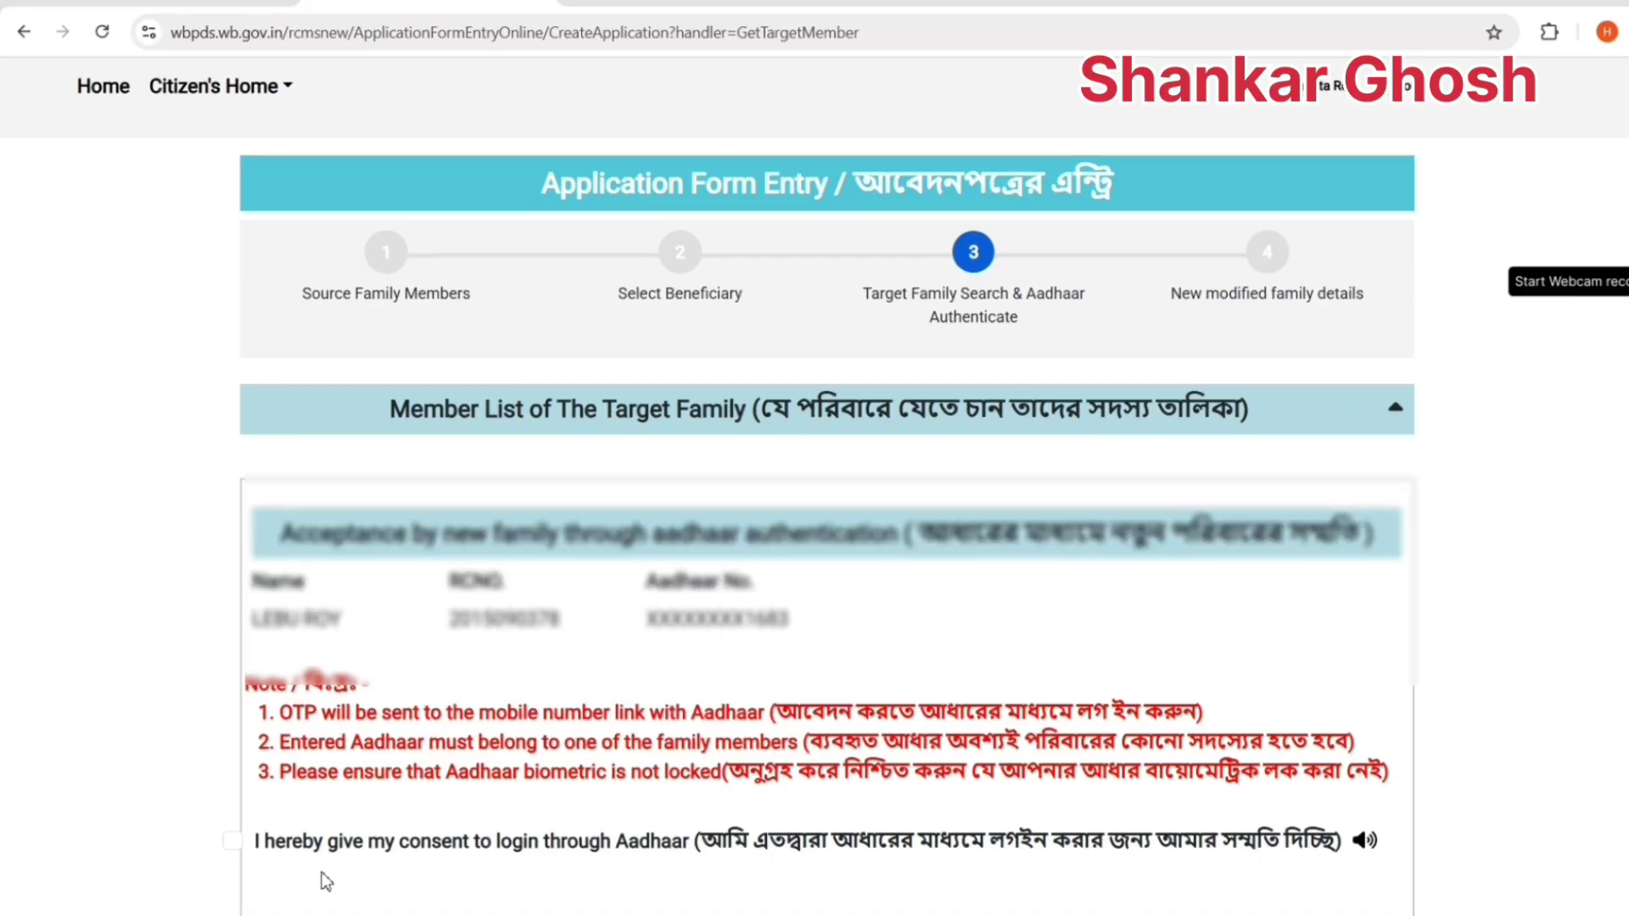
- Give Aadhaar login consent for the target family member and request a verification OTP
{"action": "scroll", "coordinate": [320, 877], "scroll_direction": "down", "scroll_amount": 1}
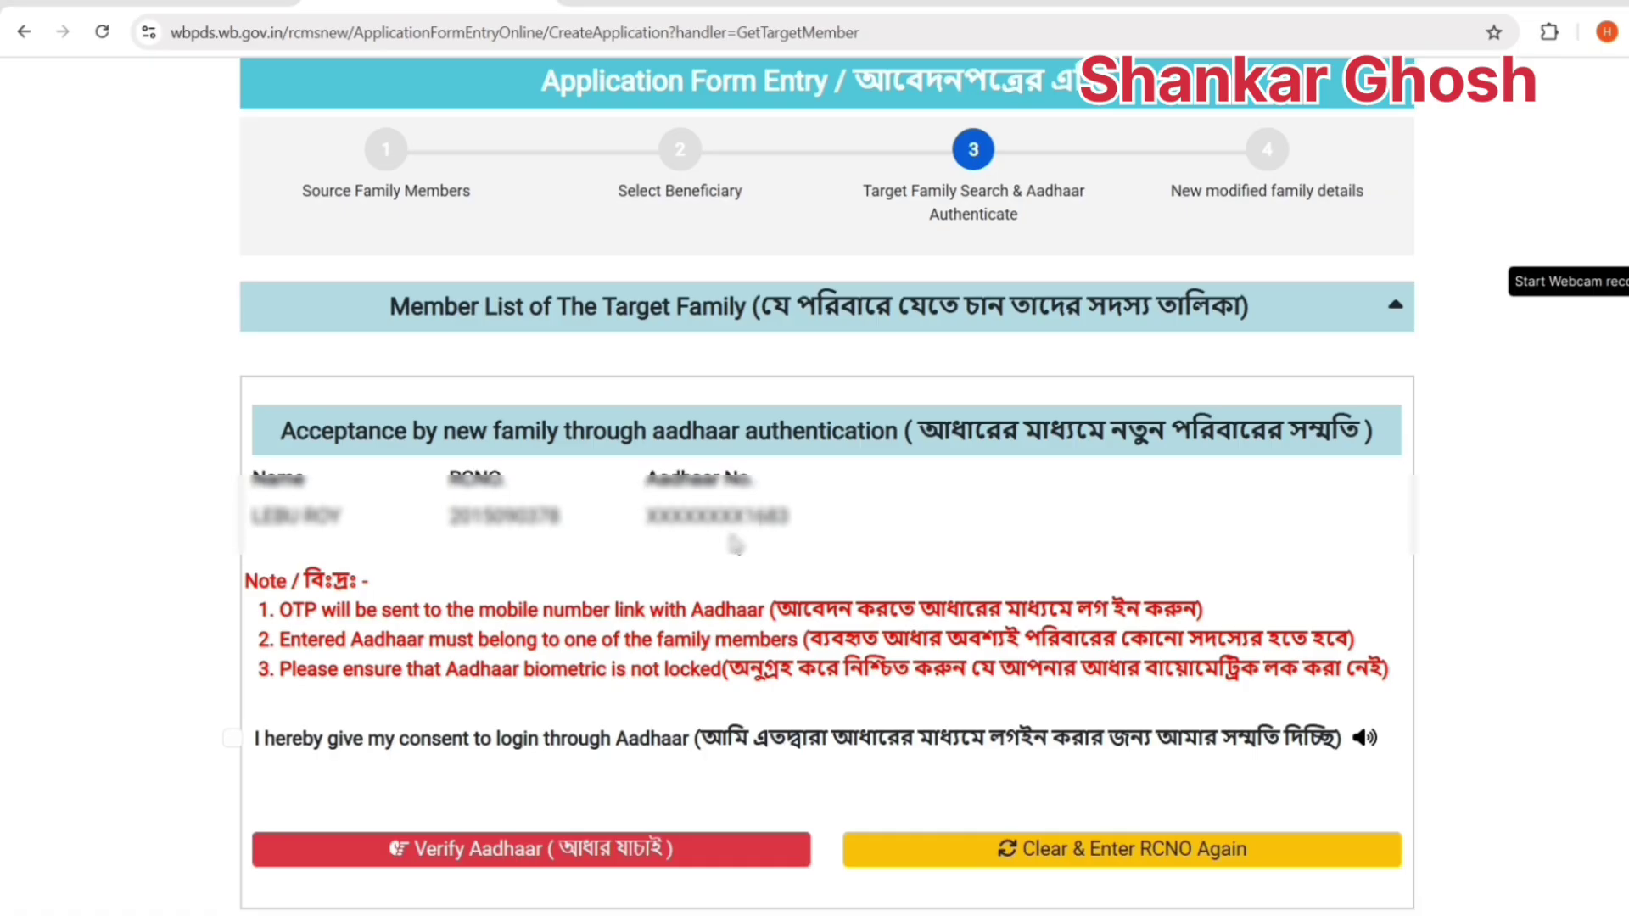
{"action": "left_click", "coordinate": [232, 739]}
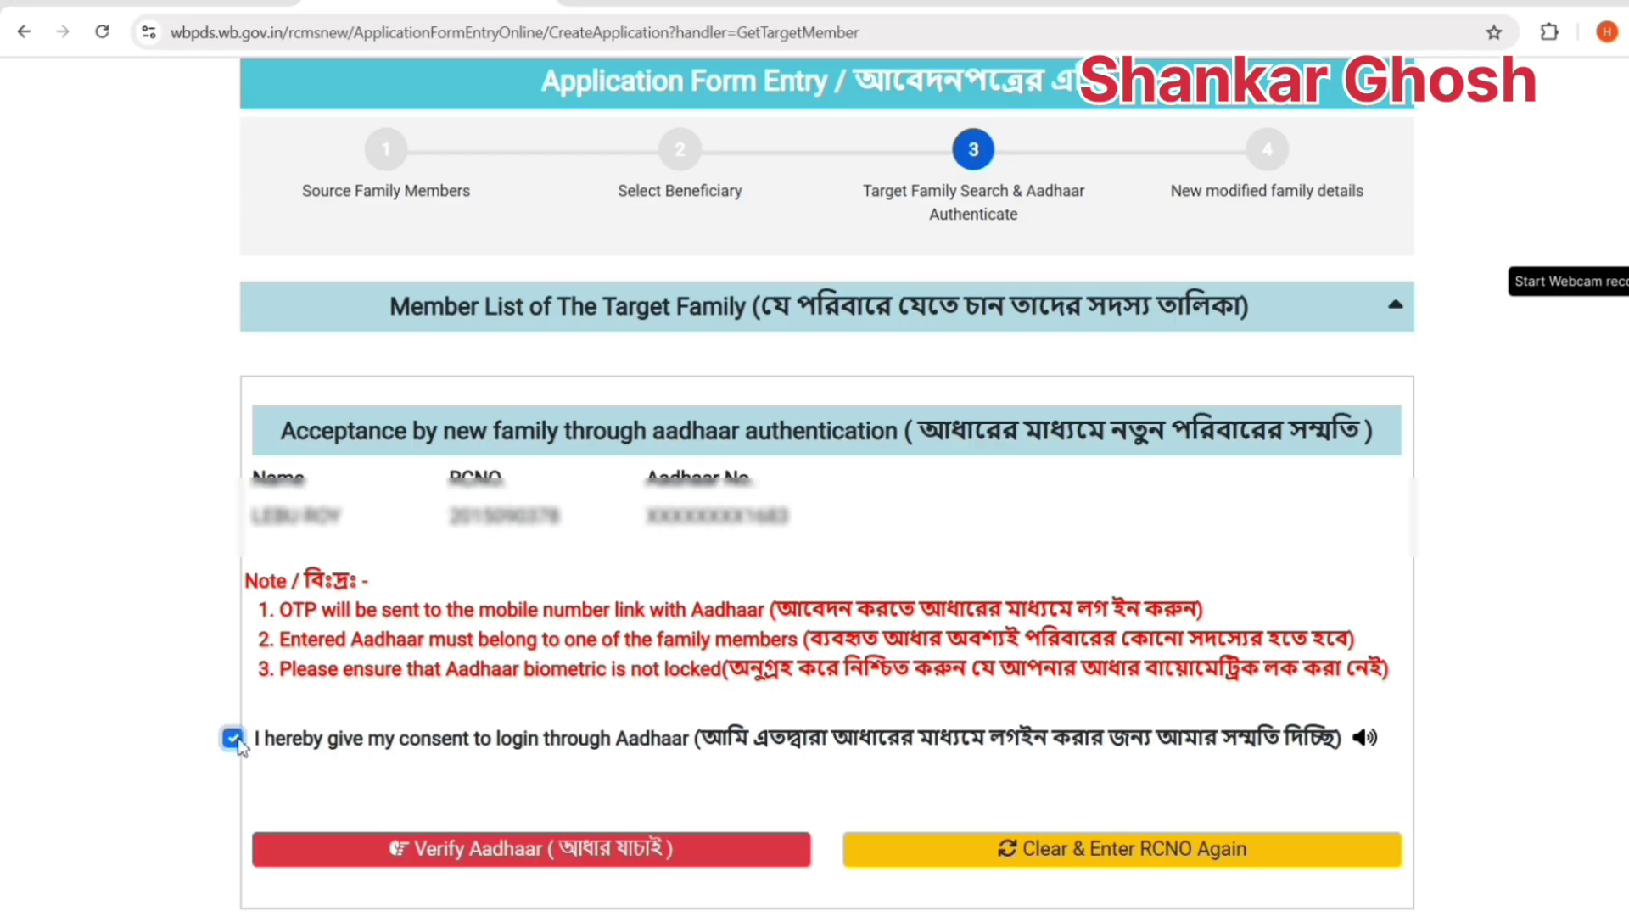
{"action": "left_click", "coordinate": [544, 857]}
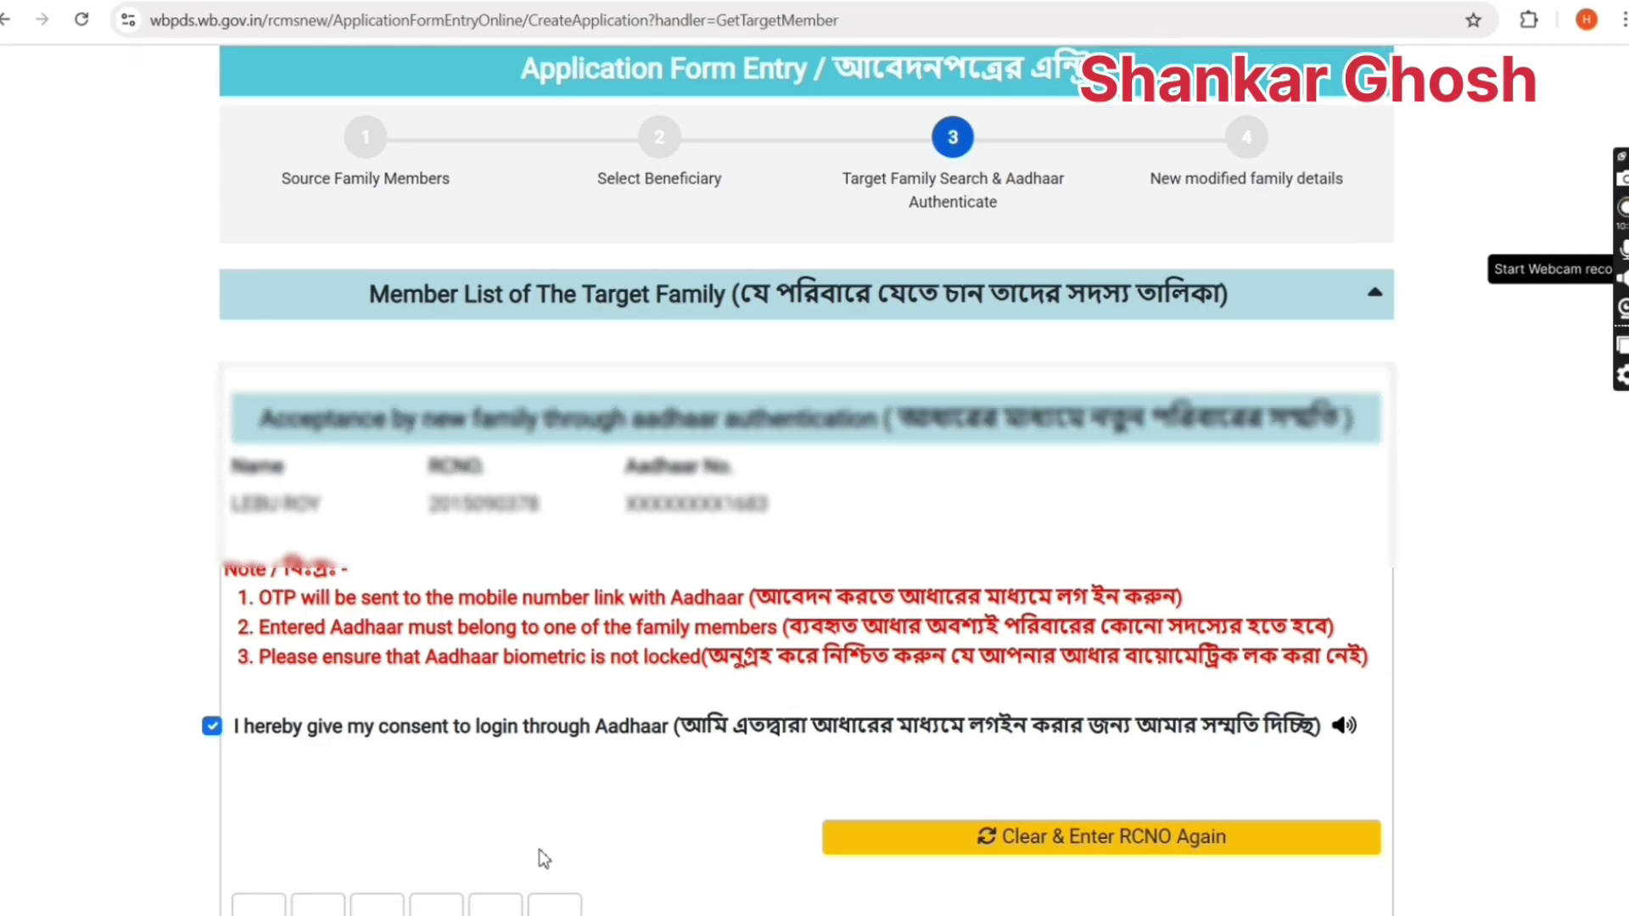
- Enter the target family's six-digit Aadhaar OTP and submit it to reach the preview
{"action": "scroll", "coordinate": [522, 842], "scroll_direction": "down", "scroll_amount": 1}
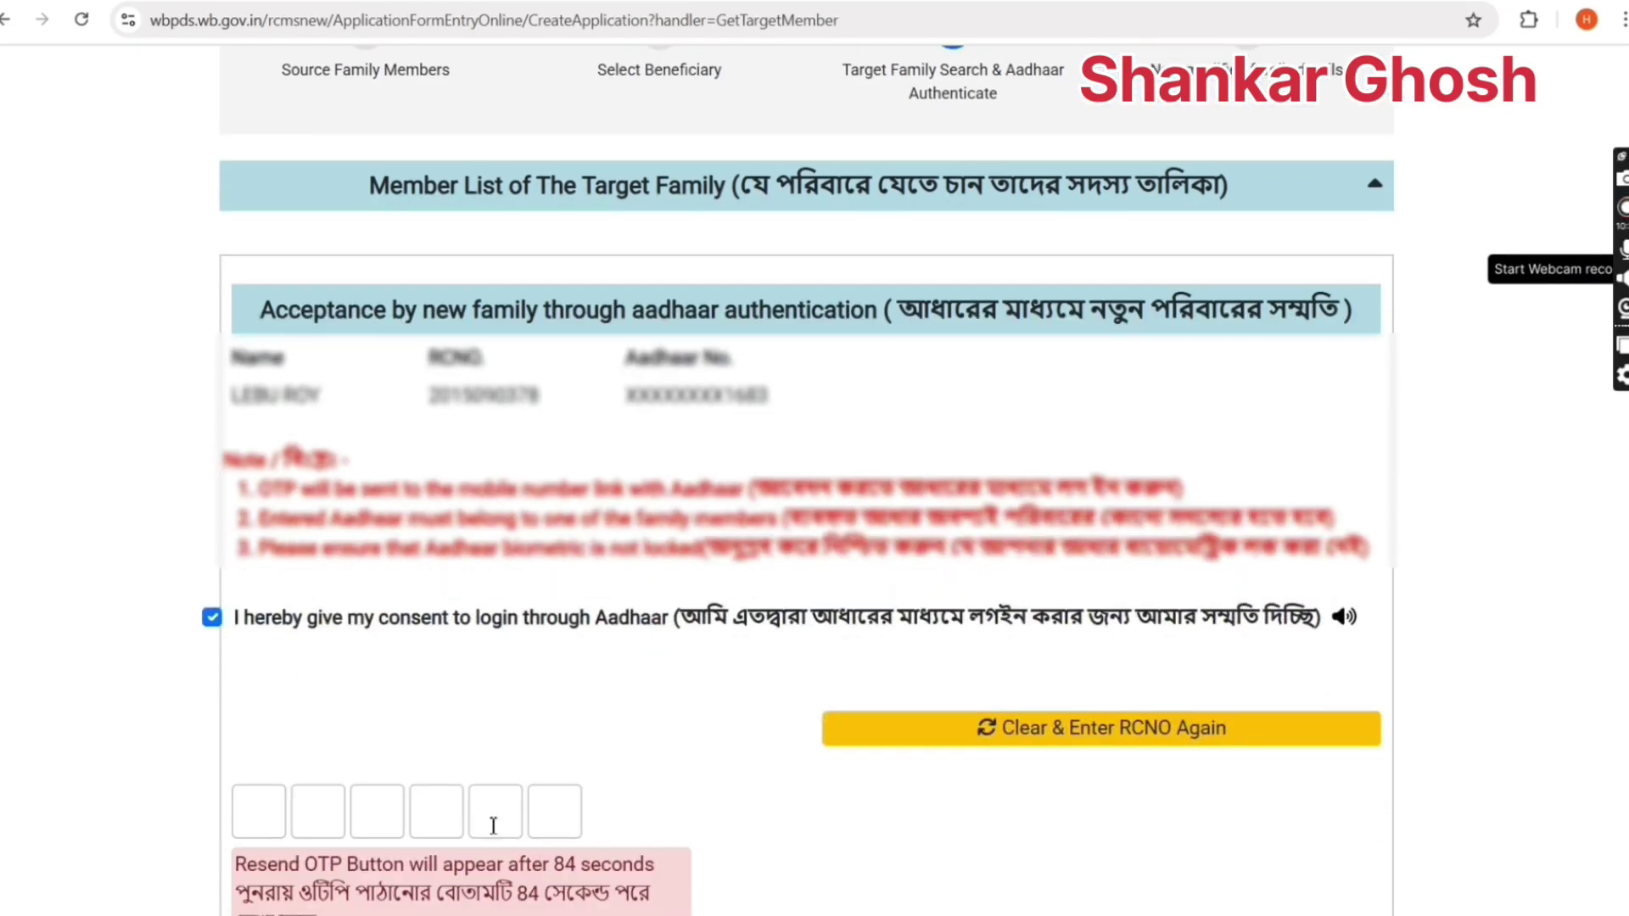
{"action": "left_click", "coordinate": [265, 806]}
{"action": "scroll", "coordinate": [652, 740], "scroll_direction": "down", "scroll_amount": 1}
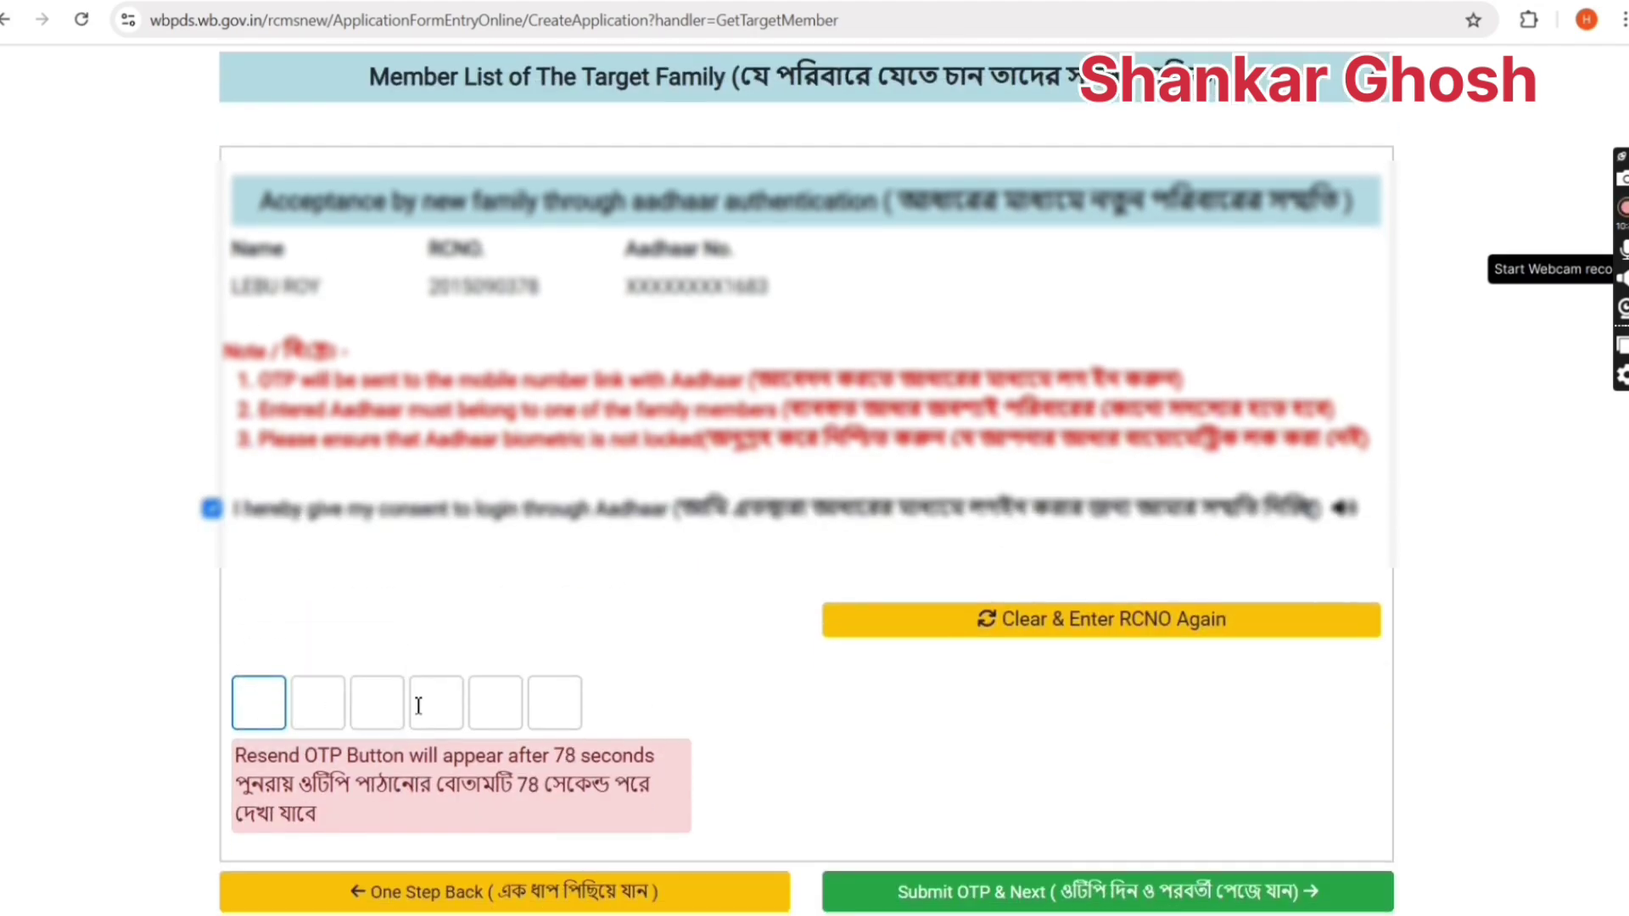
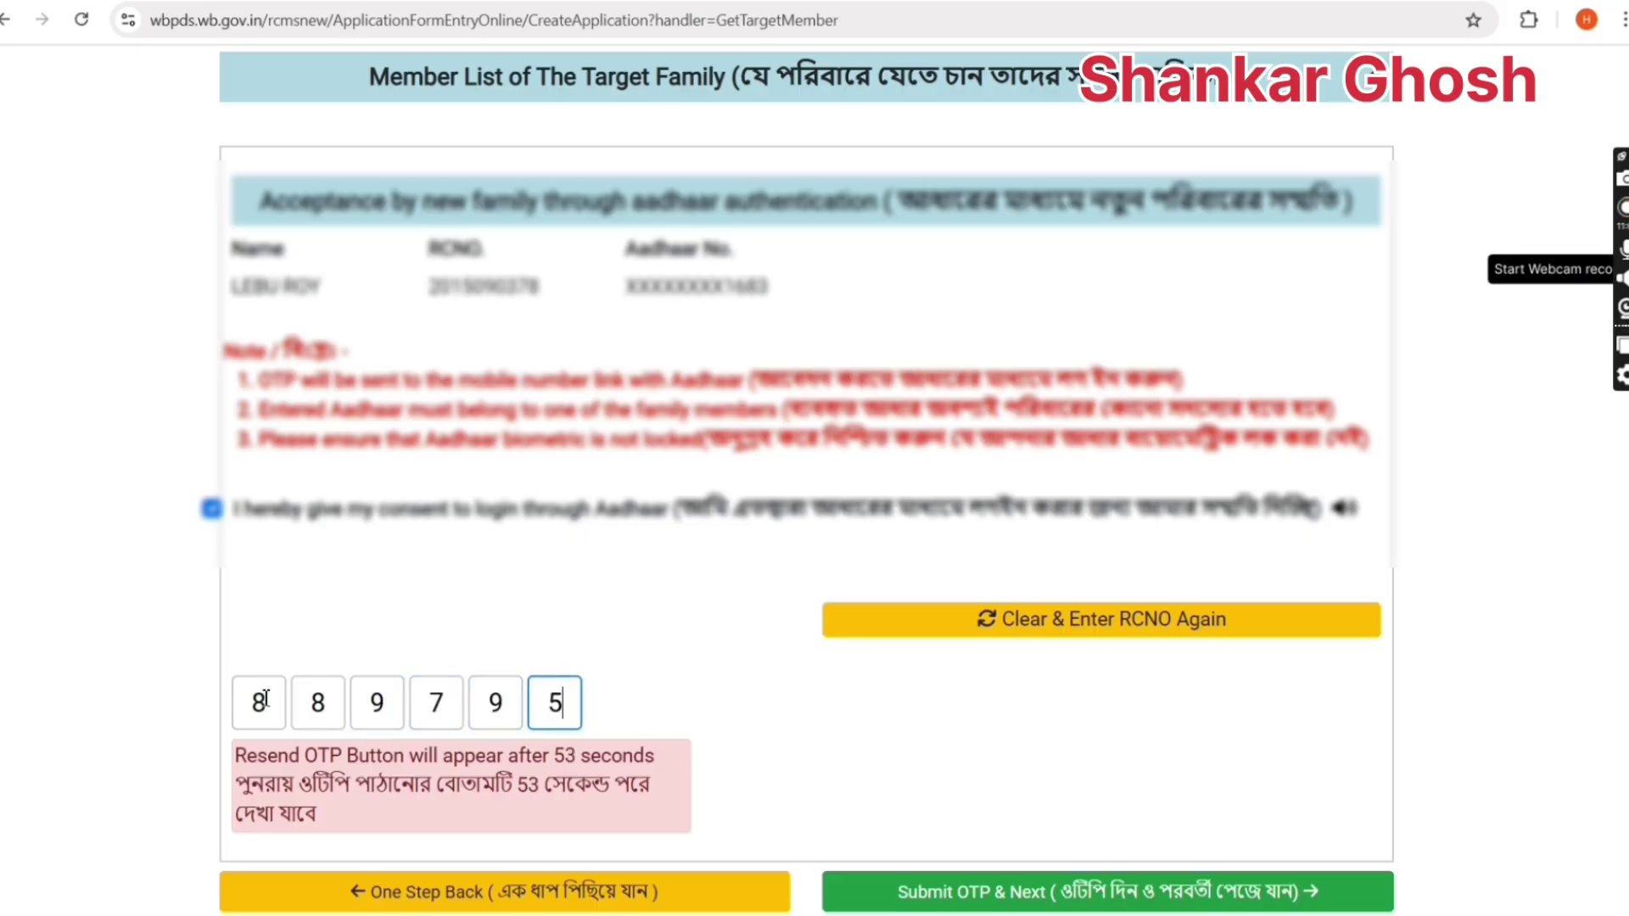
{"action": "left_click", "coordinate": [1007, 903]}
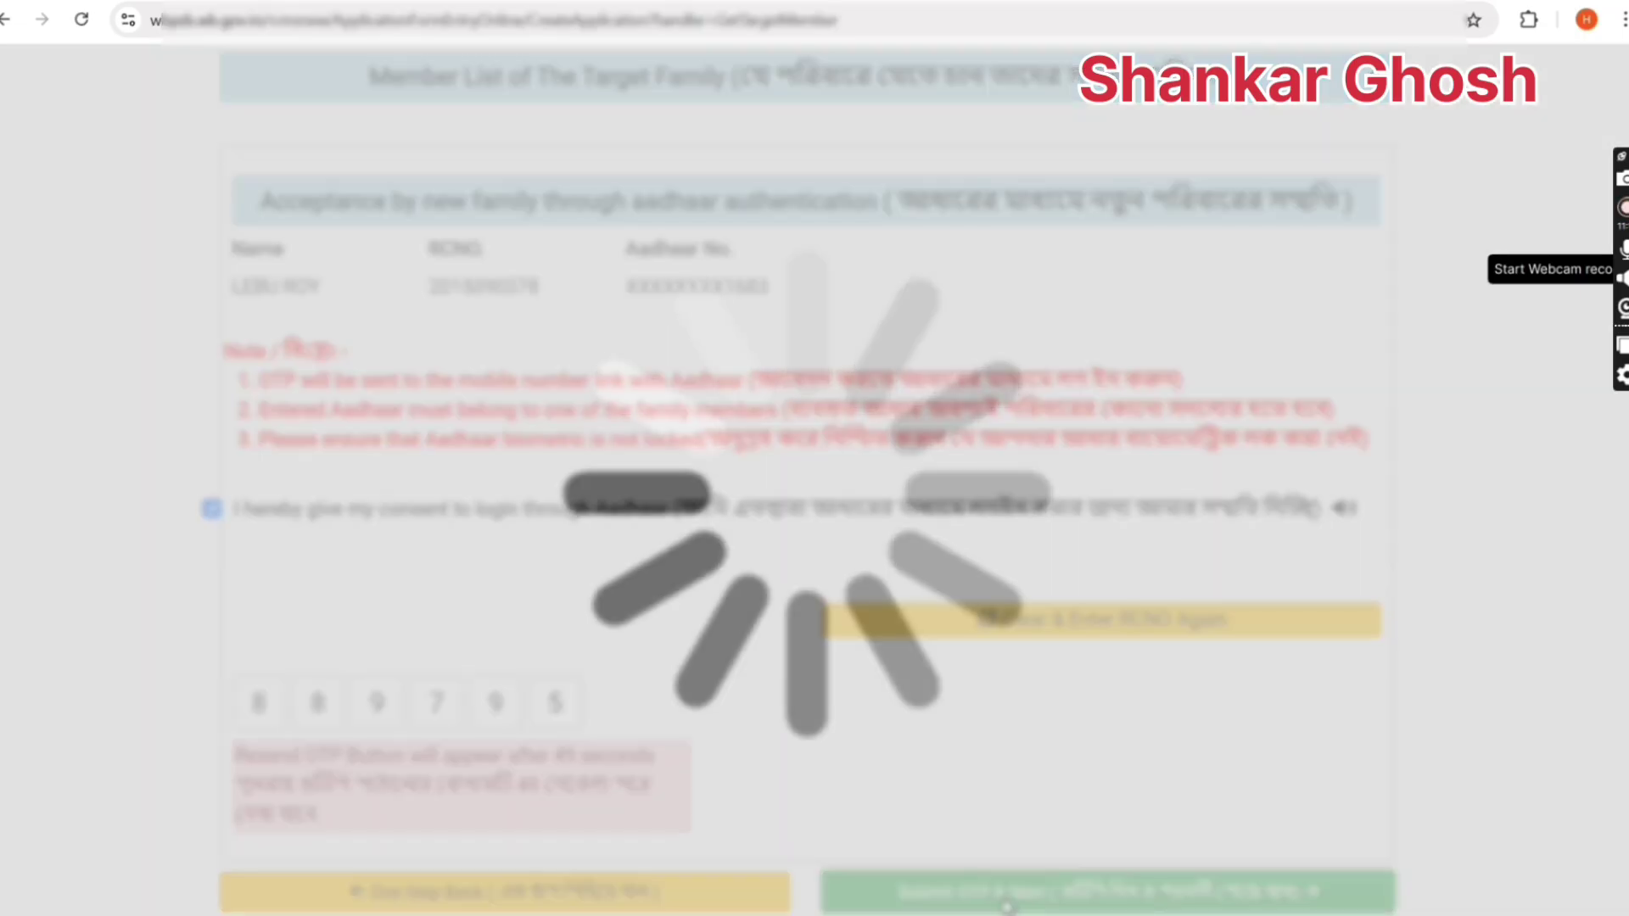
- Check the merged family preview, with the new member listed last, then final-submit the Form 14 application
{"action": "scroll", "coordinate": [728, 683], "scroll_direction": "down", "scroll_amount": 9}
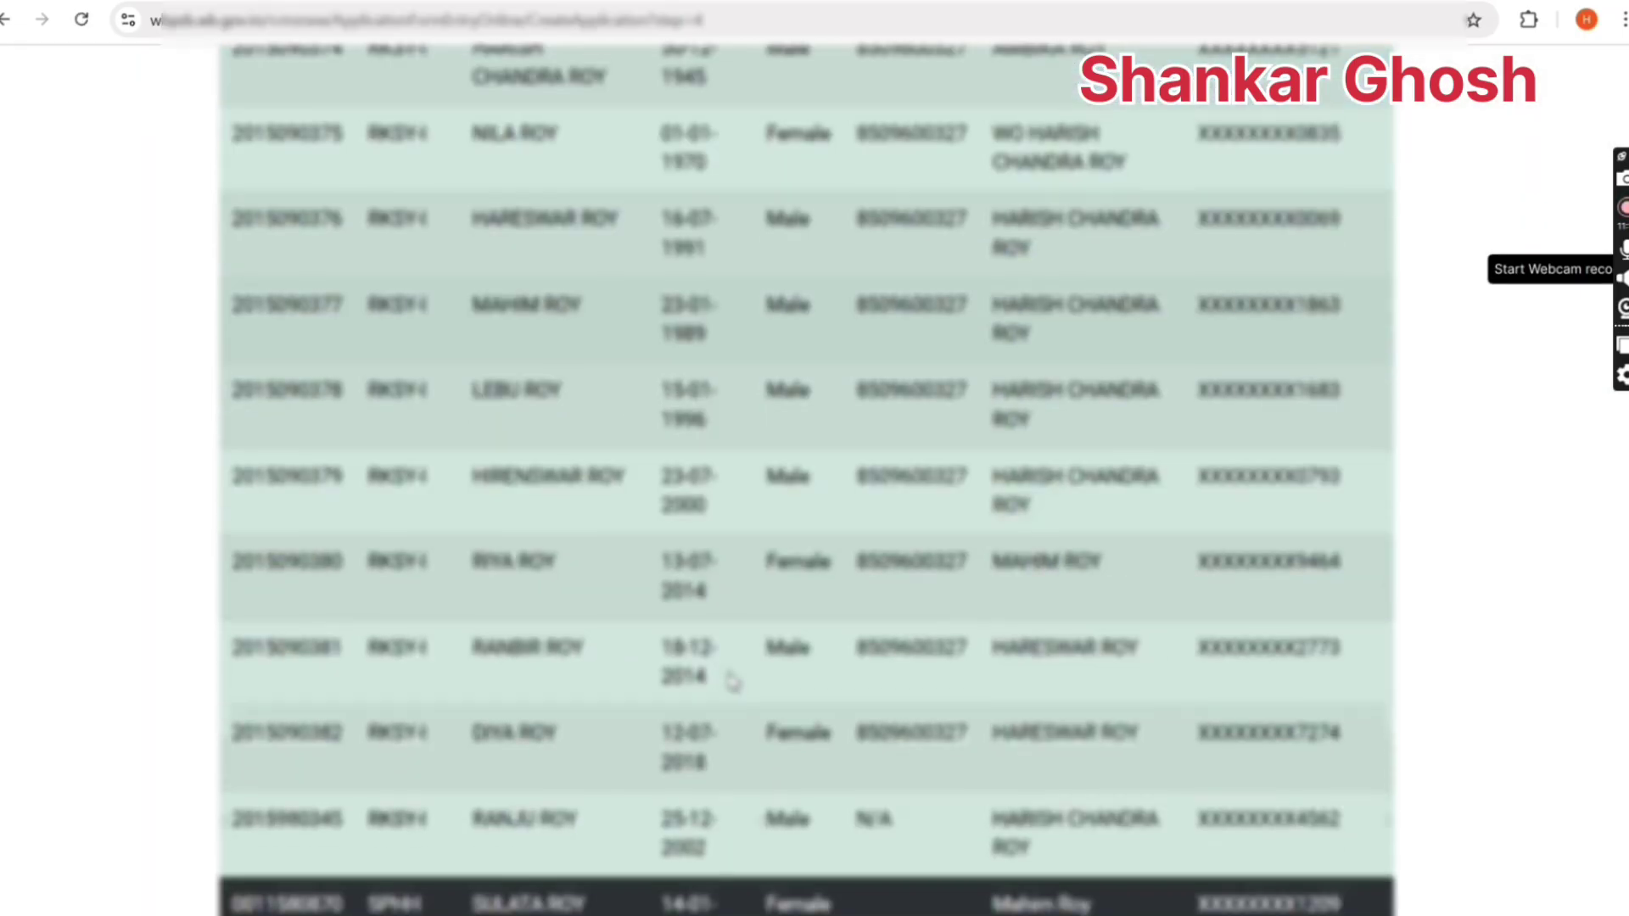
{"action": "scroll", "coordinate": [800, 615], "scroll_direction": "up", "scroll_amount": 5}
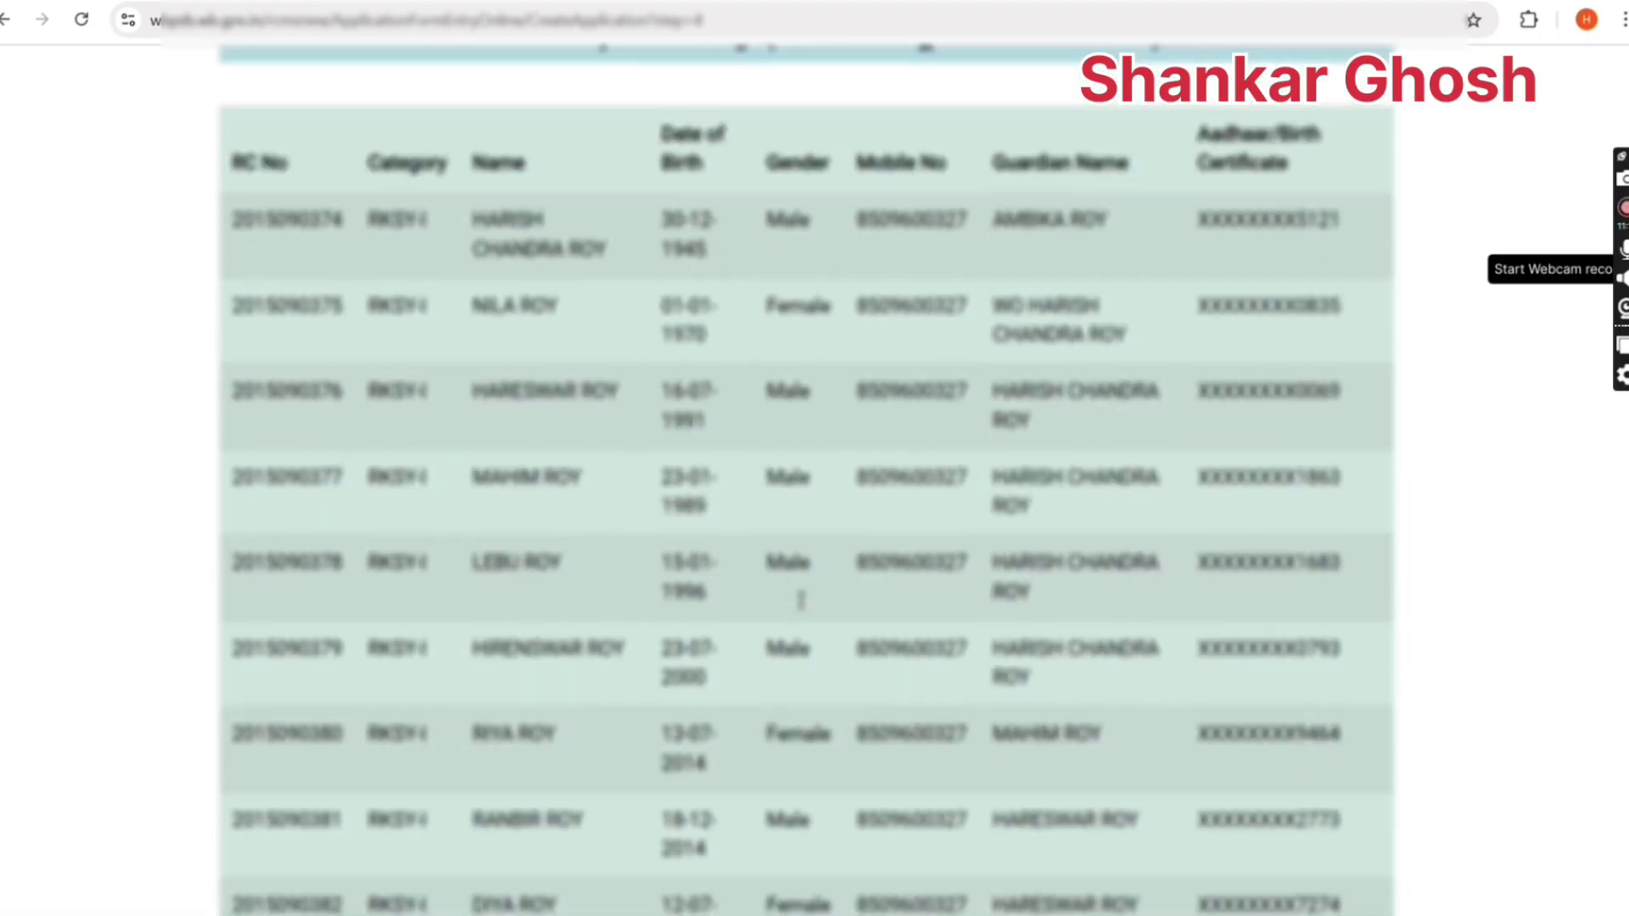
{"action": "scroll", "coordinate": [794, 608], "scroll_direction": "down", "scroll_amount": 5}
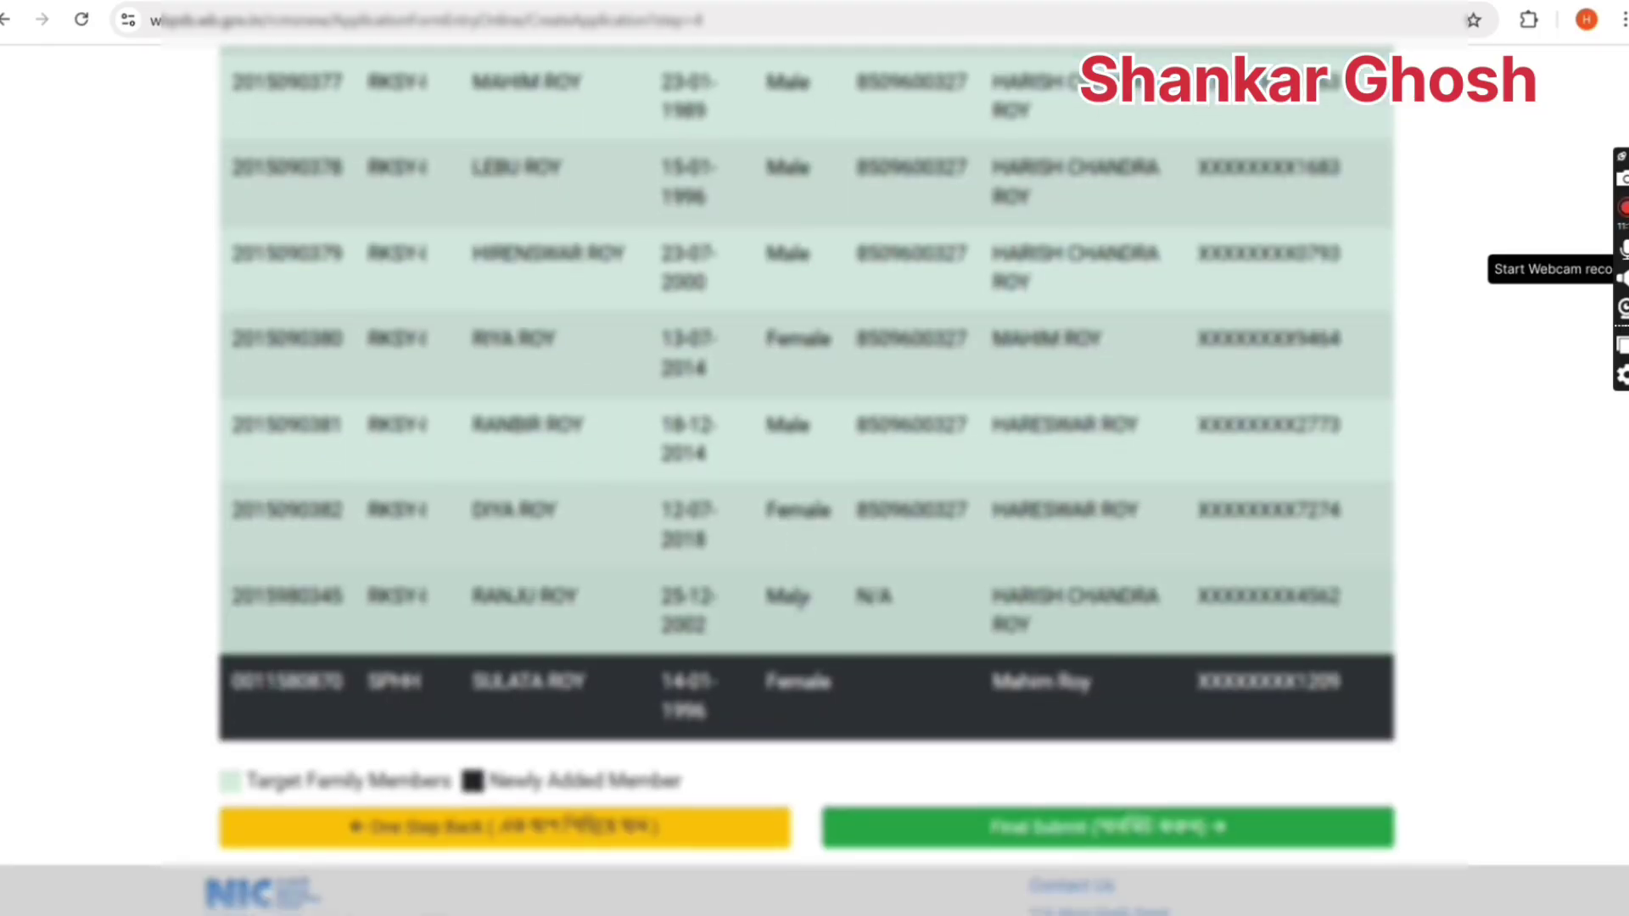
{"action": "scroll", "coordinate": [967, 552], "scroll_direction": "up", "scroll_amount": 9}
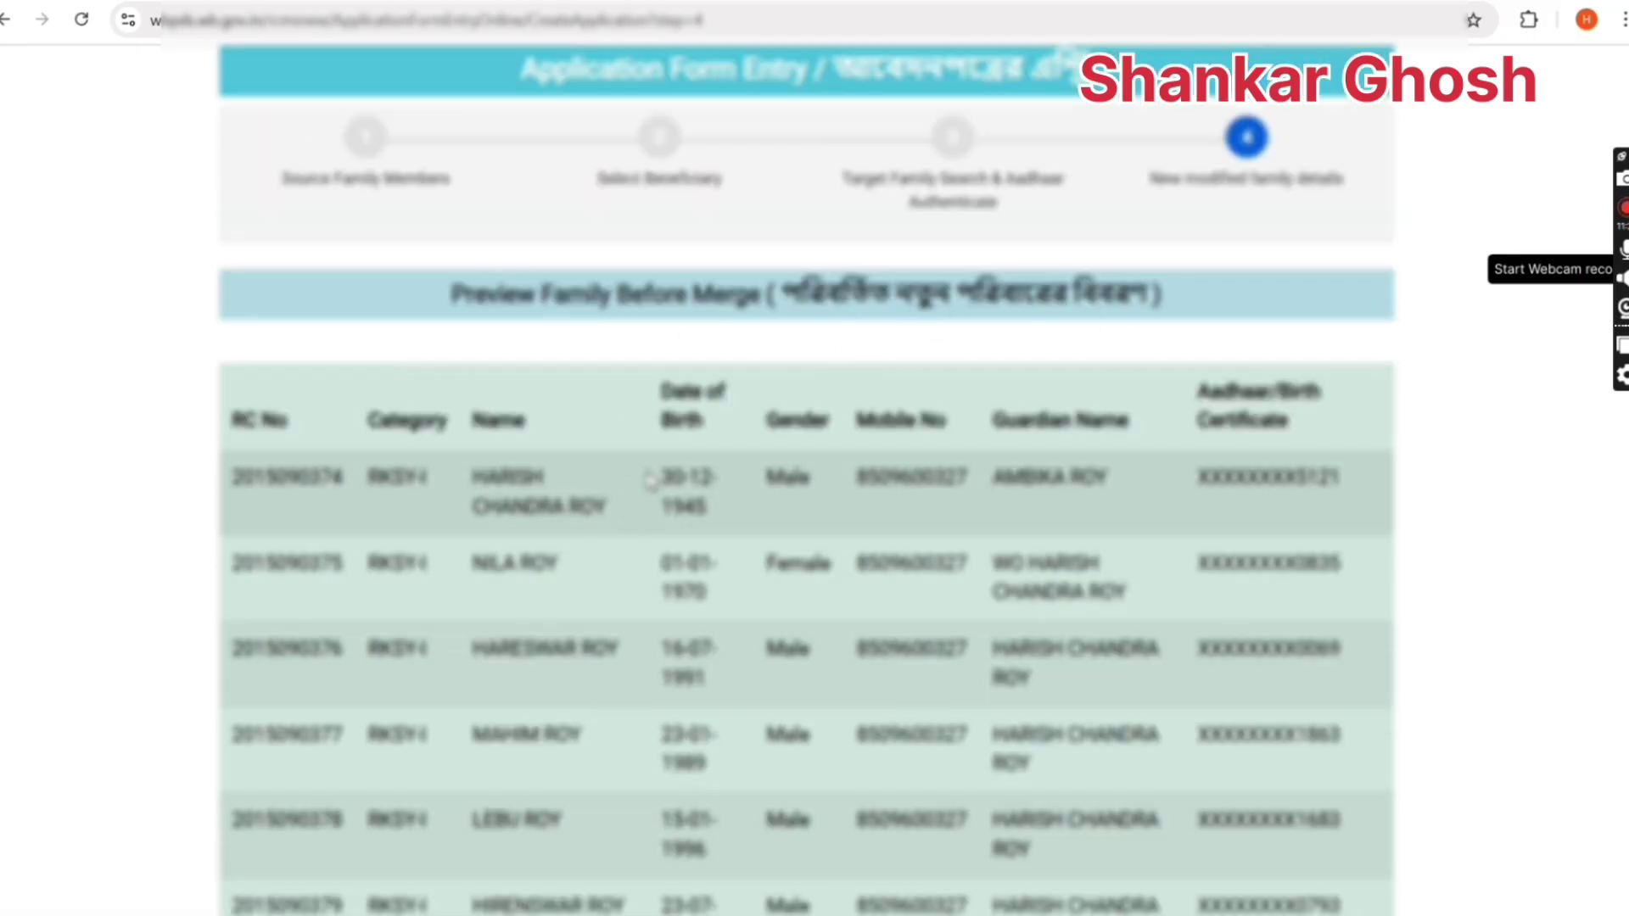
{"action": "scroll", "coordinate": [656, 477], "scroll_direction": "down", "scroll_amount": 3}
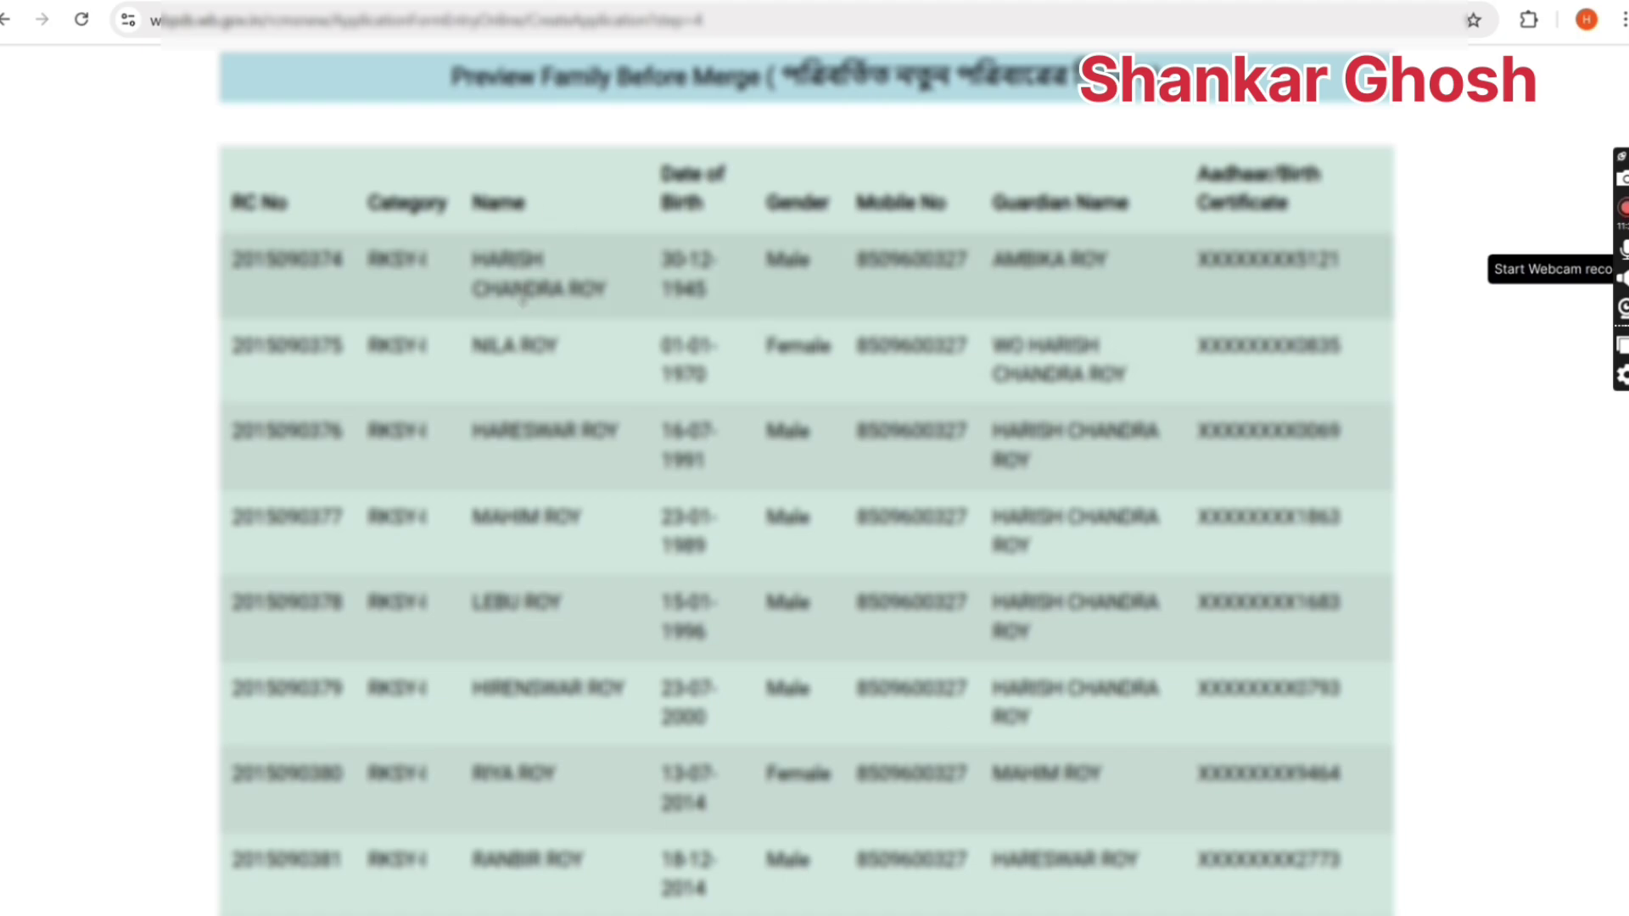
{"action": "scroll", "coordinate": [589, 717], "scroll_direction": "down", "scroll_amount": 3}
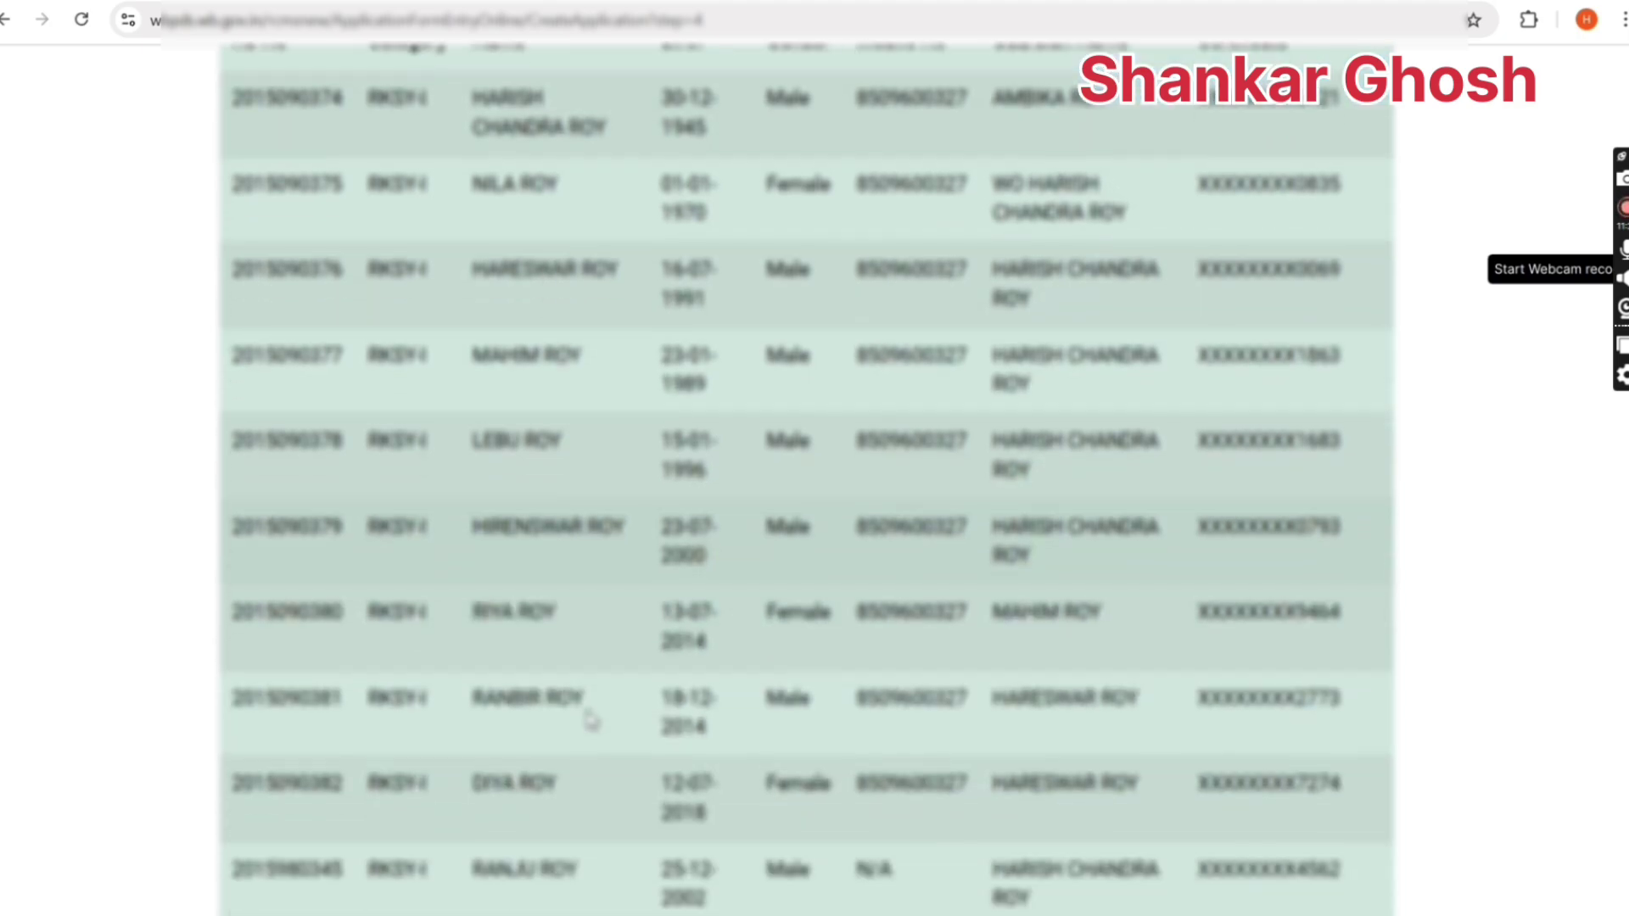
{"action": "scroll", "coordinate": [543, 823], "scroll_direction": "down", "scroll_amount": 2}
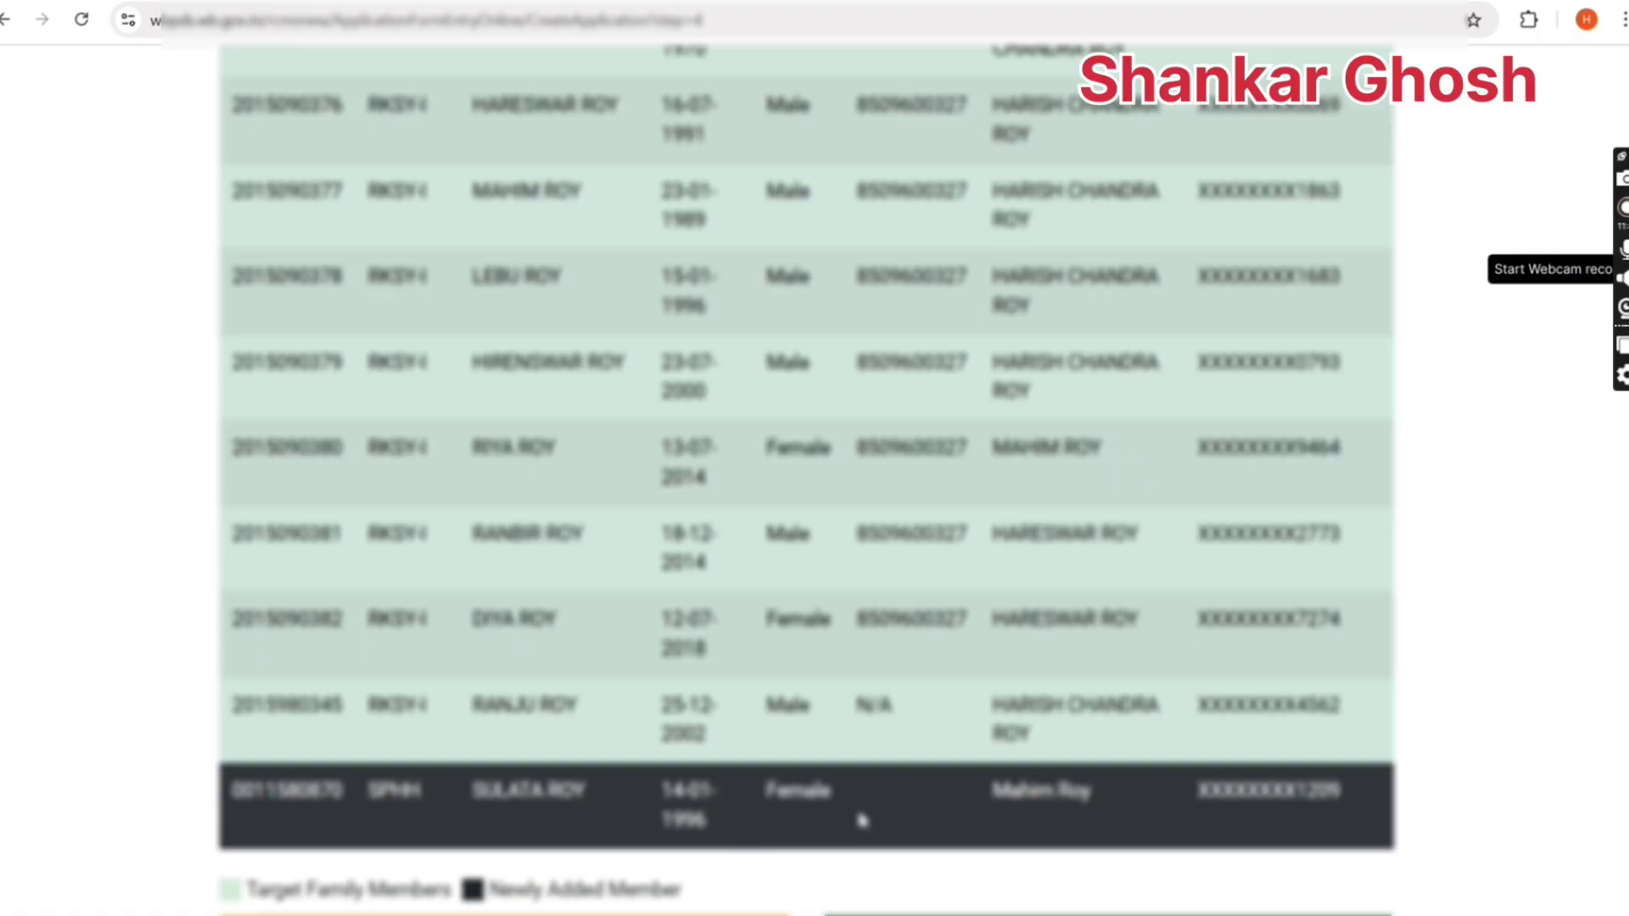
{"action": "scroll", "coordinate": [869, 818], "scroll_direction": "down", "scroll_amount": 1}
{"action": "scroll", "coordinate": [869, 818], "scroll_direction": "down", "scroll_amount": 1}
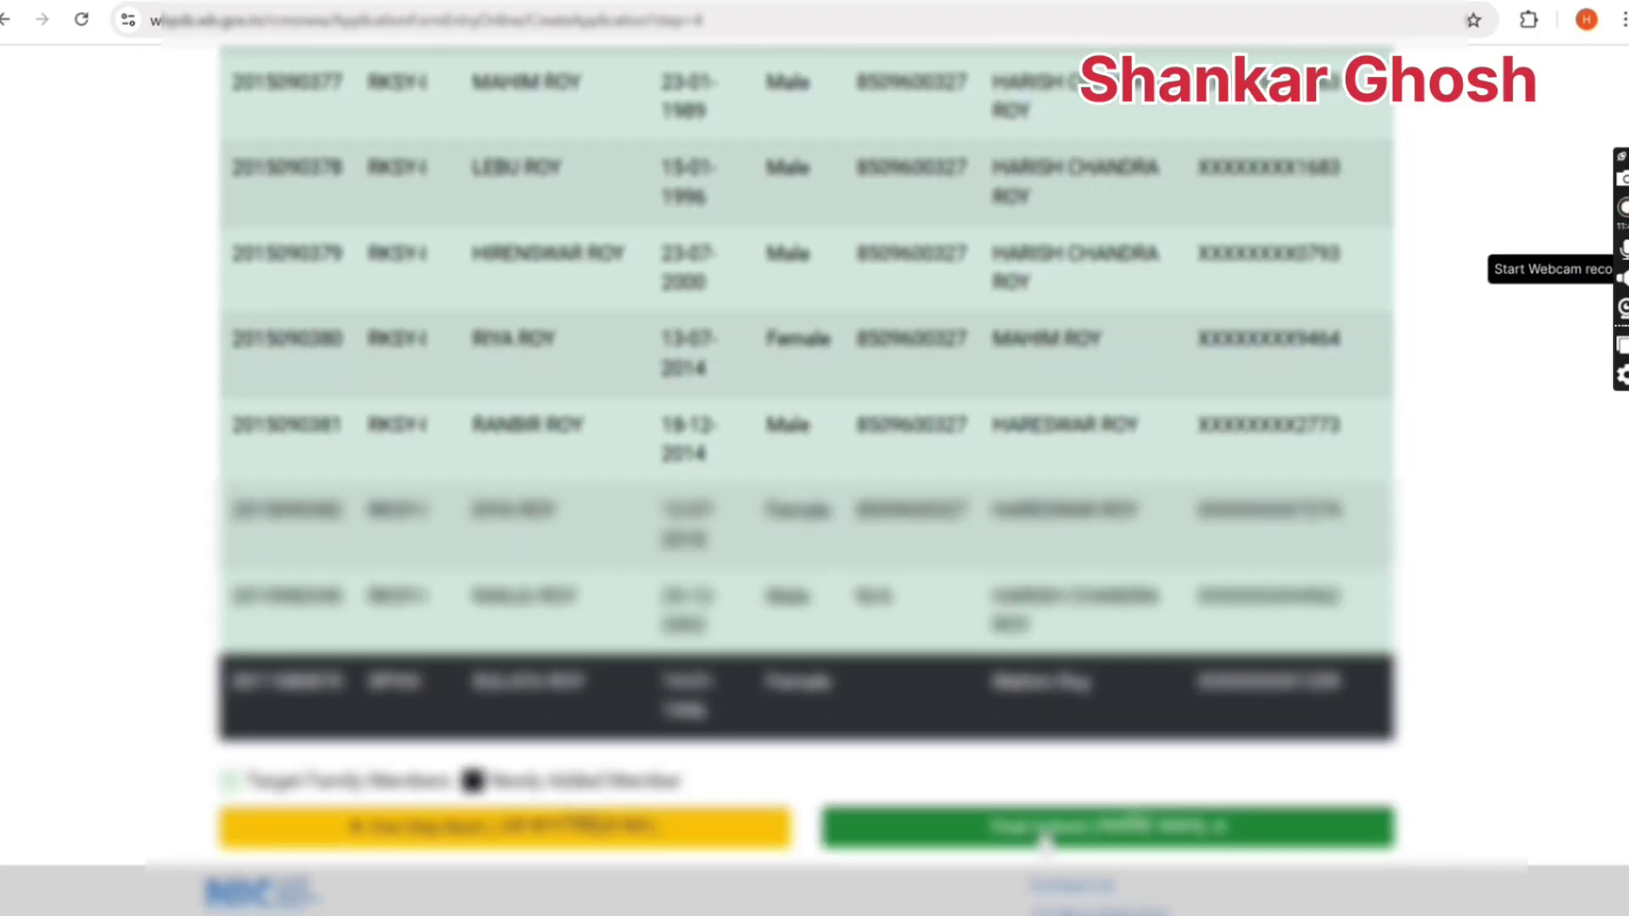
{"action": "left_click", "coordinate": [1045, 836]}
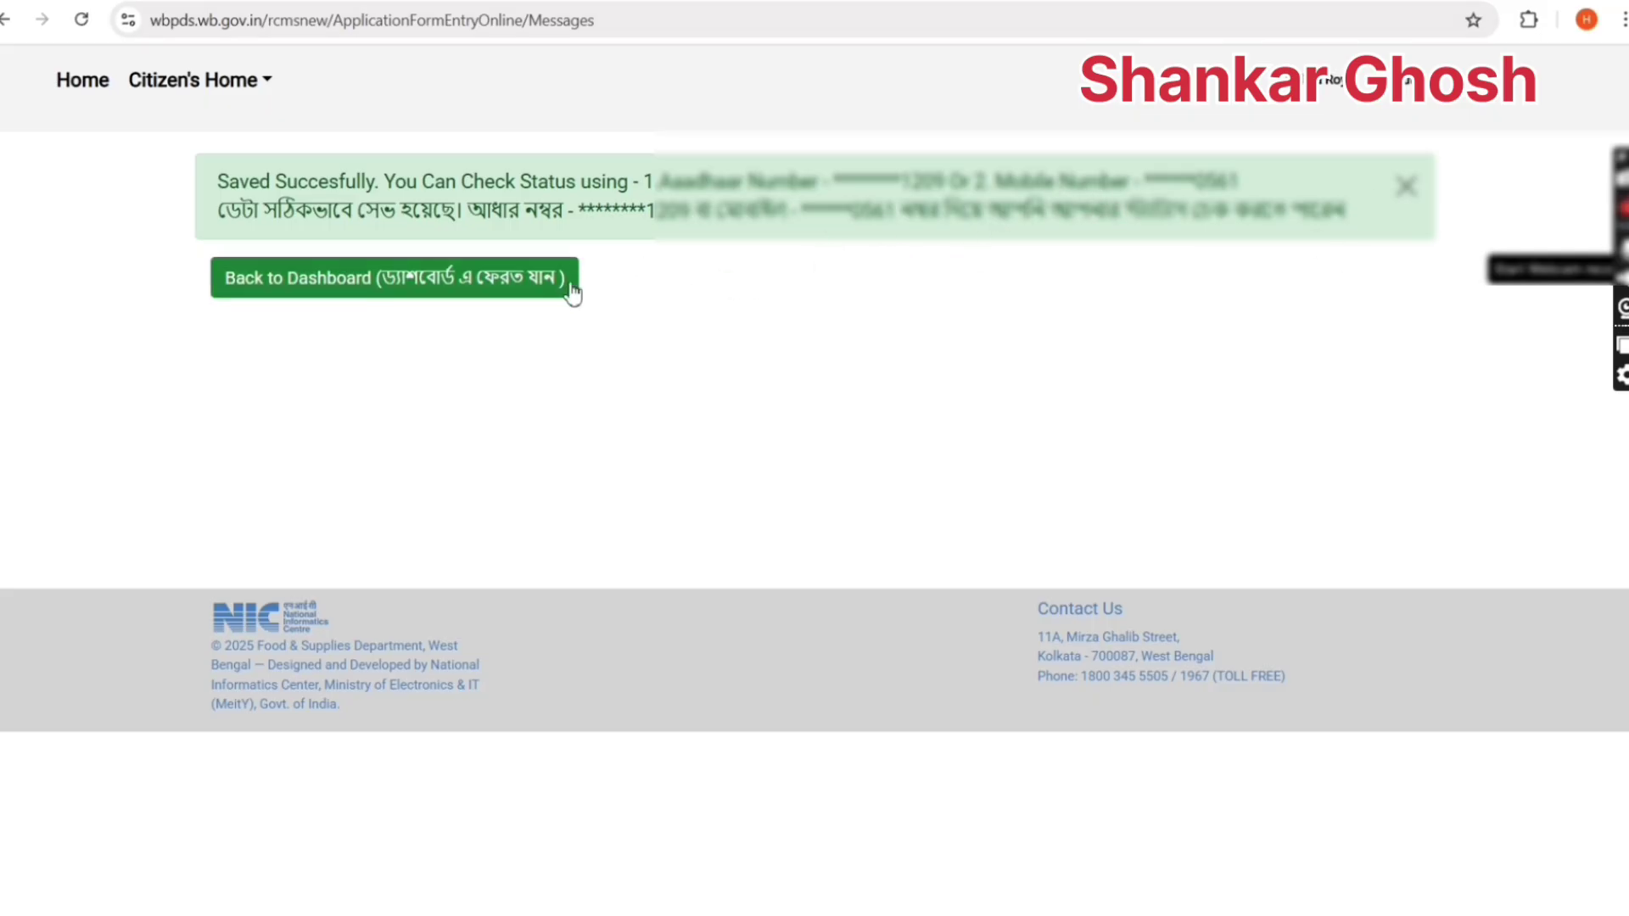
- Return to the dashboard and open Verify Ration Card under Special Services on food.wb.gov.in
{"action": "left_click", "coordinate": [348, 288]}
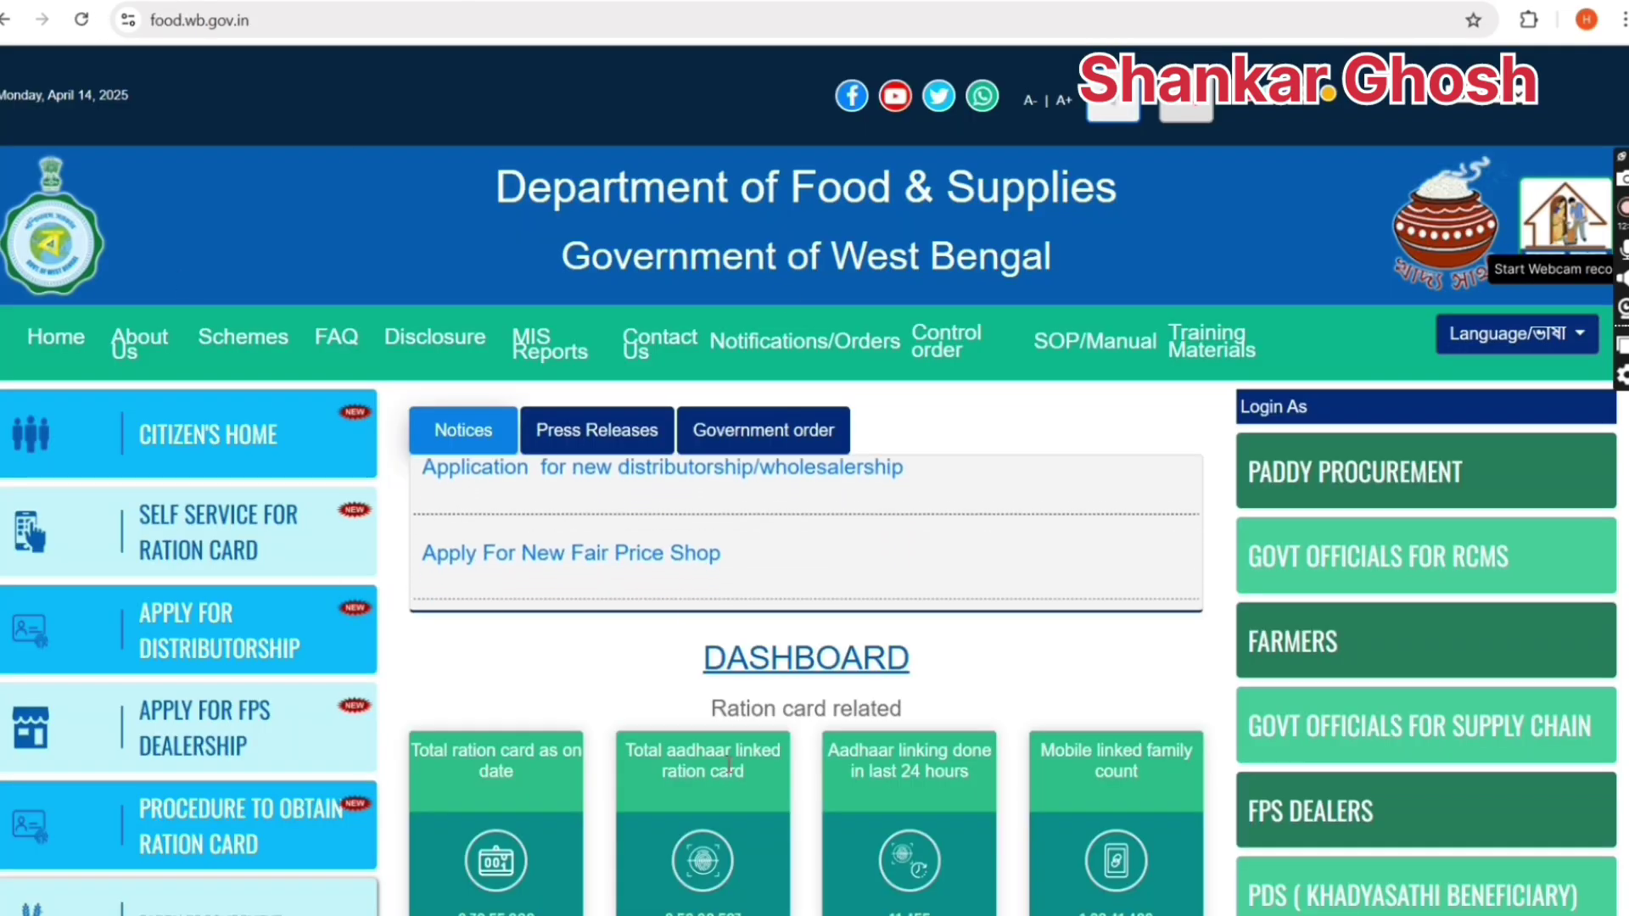
{"action": "scroll", "coordinate": [729, 741], "scroll_direction": "down", "scroll_amount": 10}
{"action": "scroll", "coordinate": [730, 742], "scroll_direction": "down", "scroll_amount": 13}
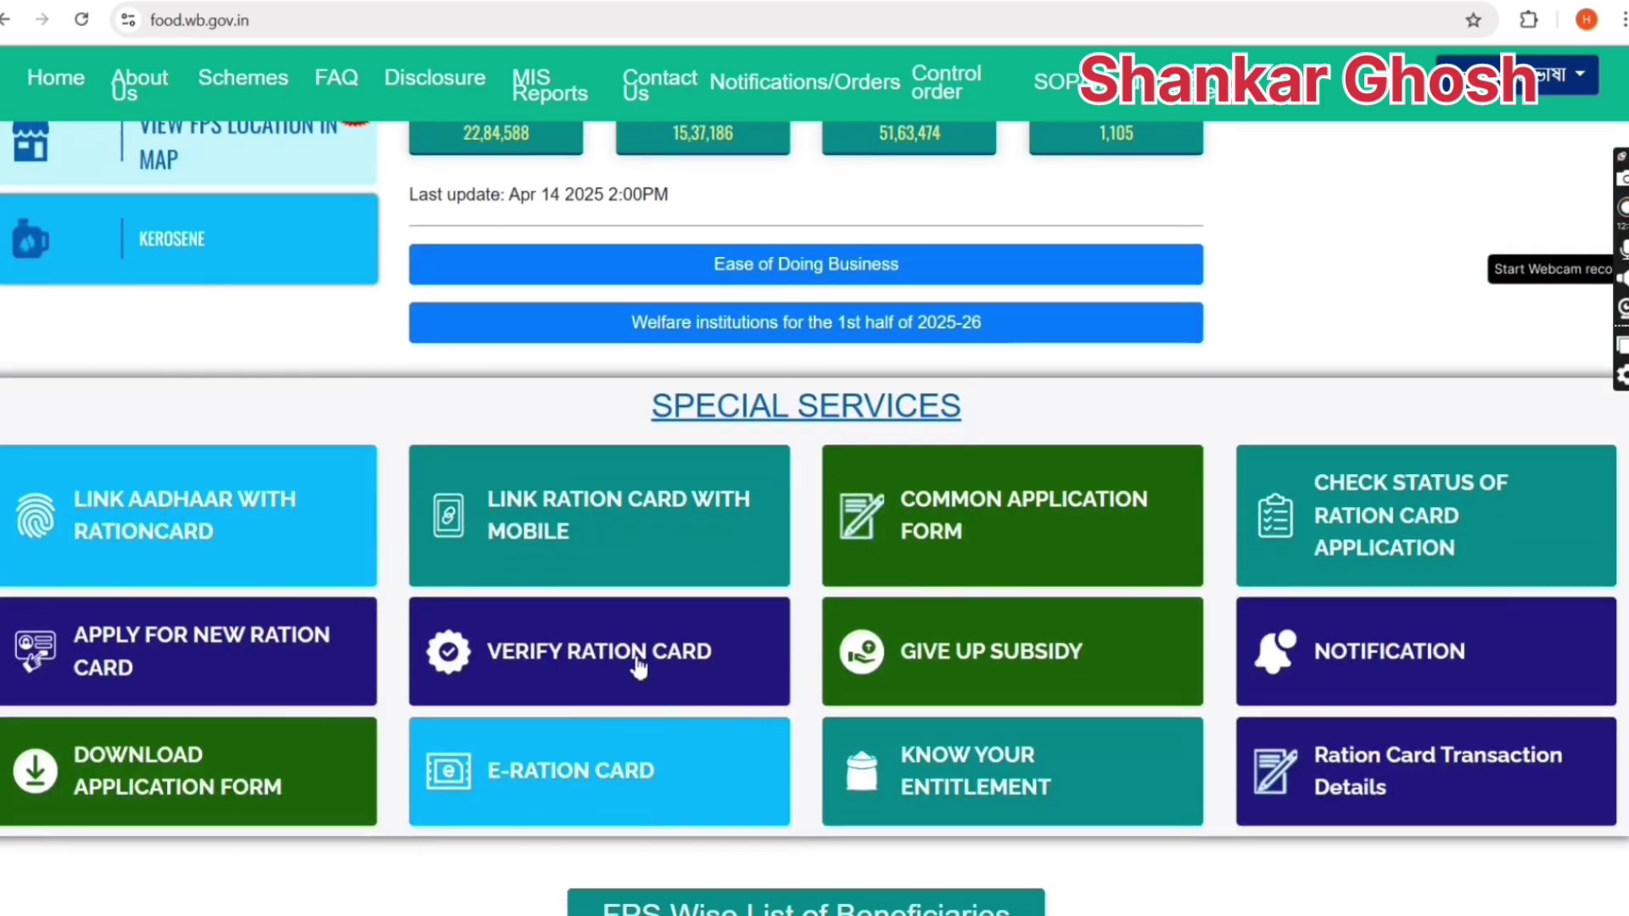
{"action": "left_click", "coordinate": [638, 668]}
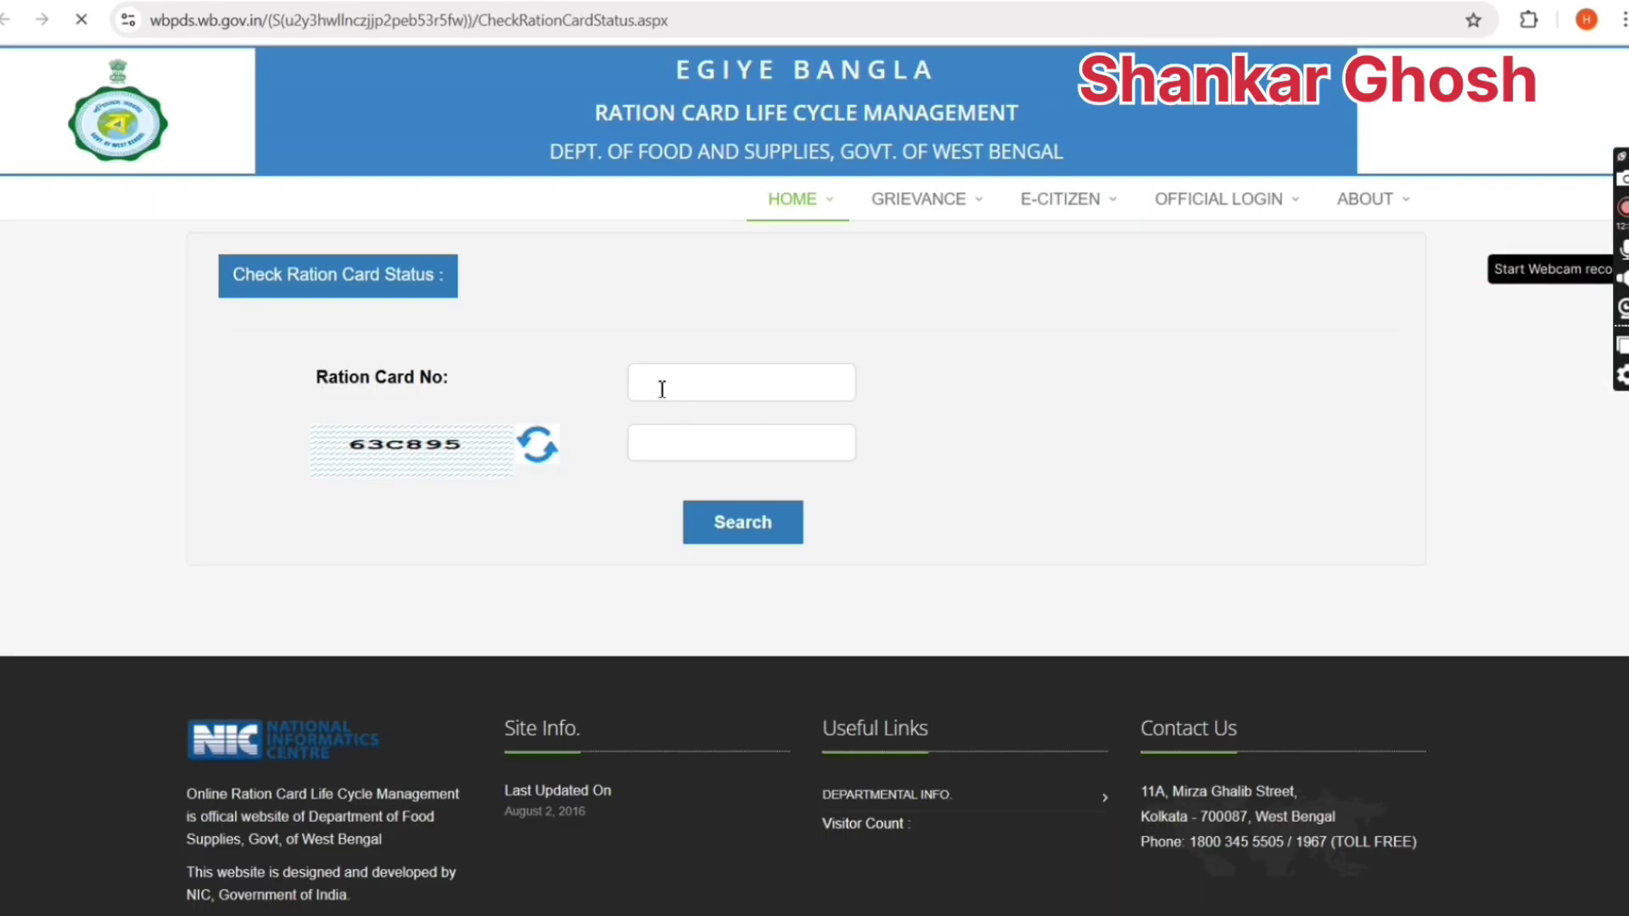
- Search the member's ration card number with the captcha and confirm status Active, Aadhaar seeded YES
{"action": "left_click", "coordinate": [663, 392]}
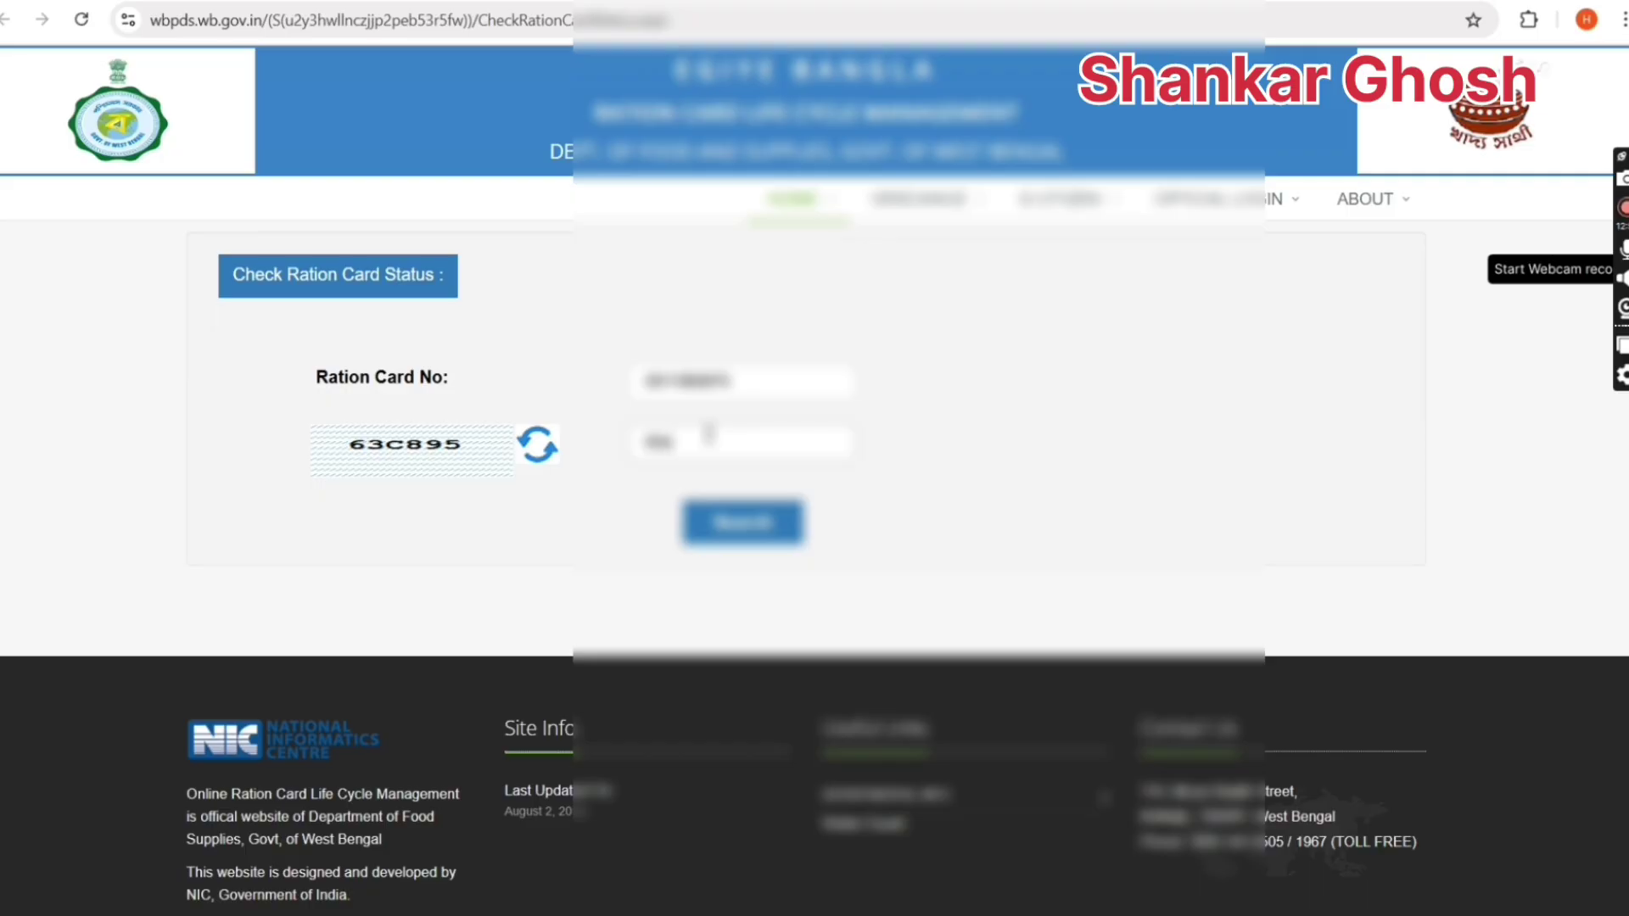
{"action": "type", "text": "C895"}
{"action": "key", "text": "BackSpace"}
{"action": "type", "text": "5"}
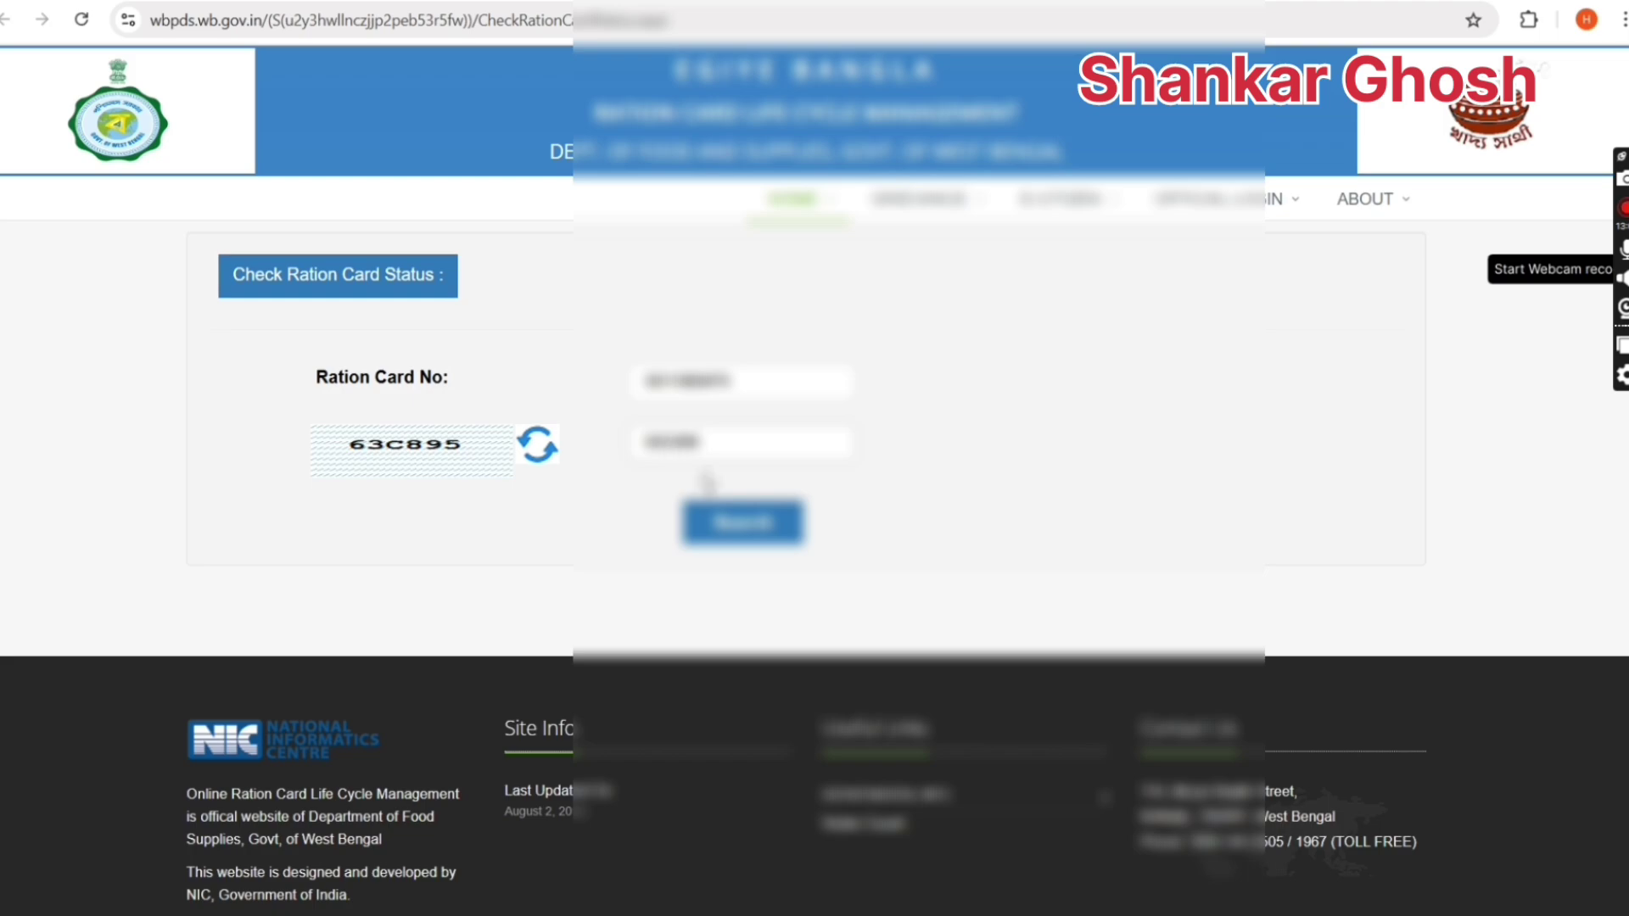
{"action": "left_click", "coordinate": [740, 522]}
{"action": "scroll", "coordinate": [945, 676], "scroll_direction": "down", "scroll_amount": 10}
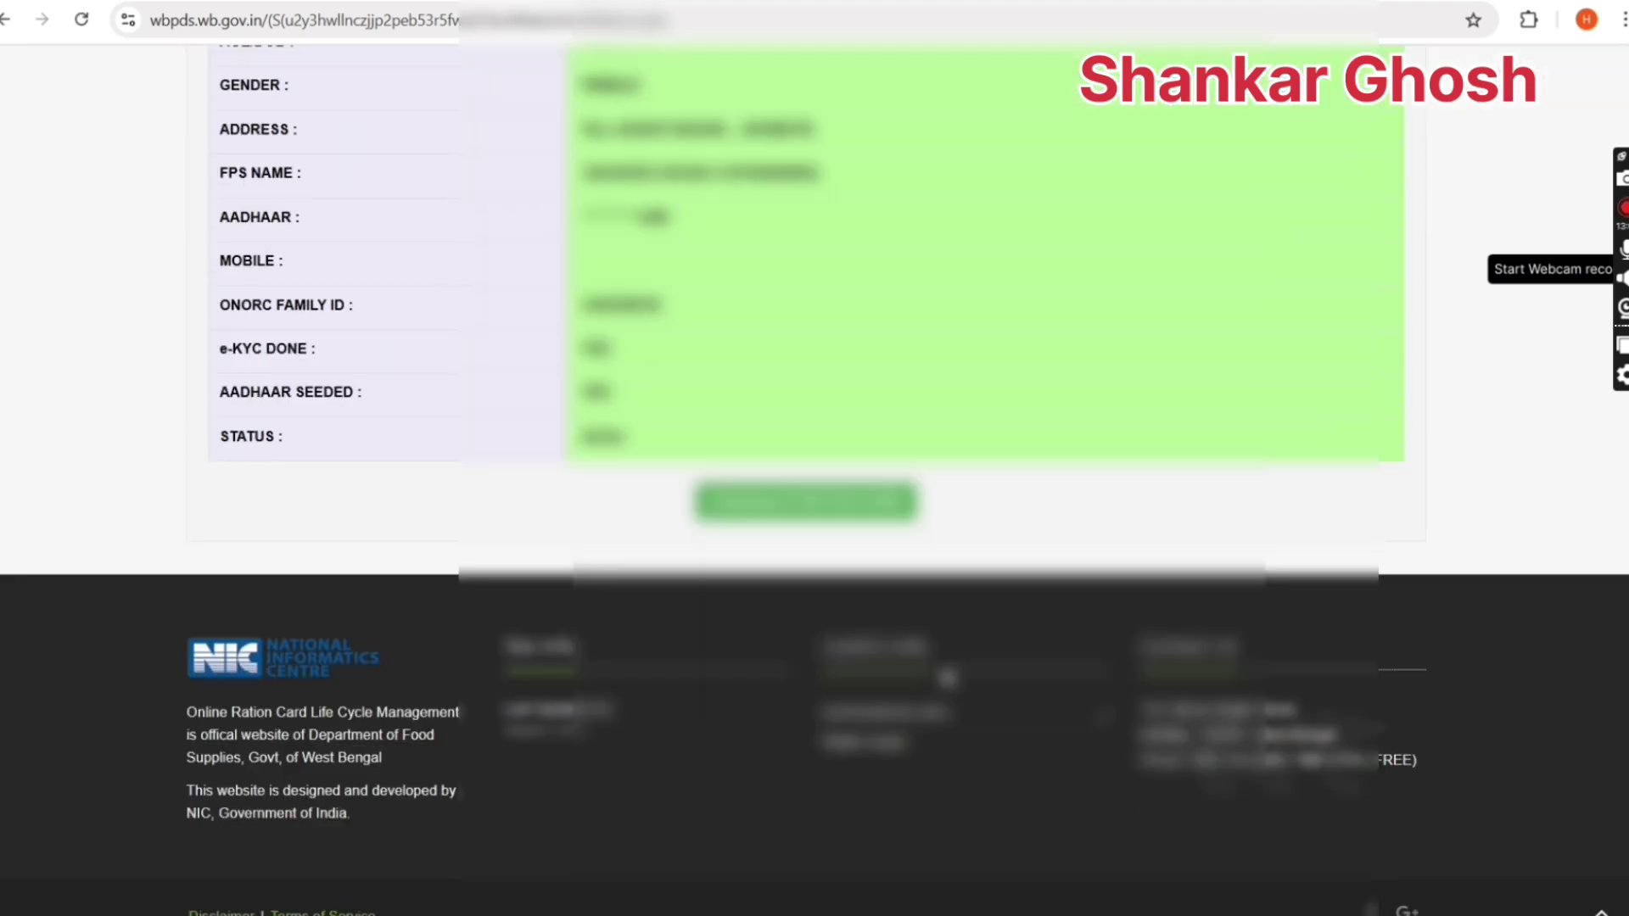
{"action": "scroll", "coordinate": [955, 679], "scroll_direction": "up", "scroll_amount": 9}
{"action": "scroll", "coordinate": [955, 679], "scroll_direction": "down", "scroll_amount": 3}
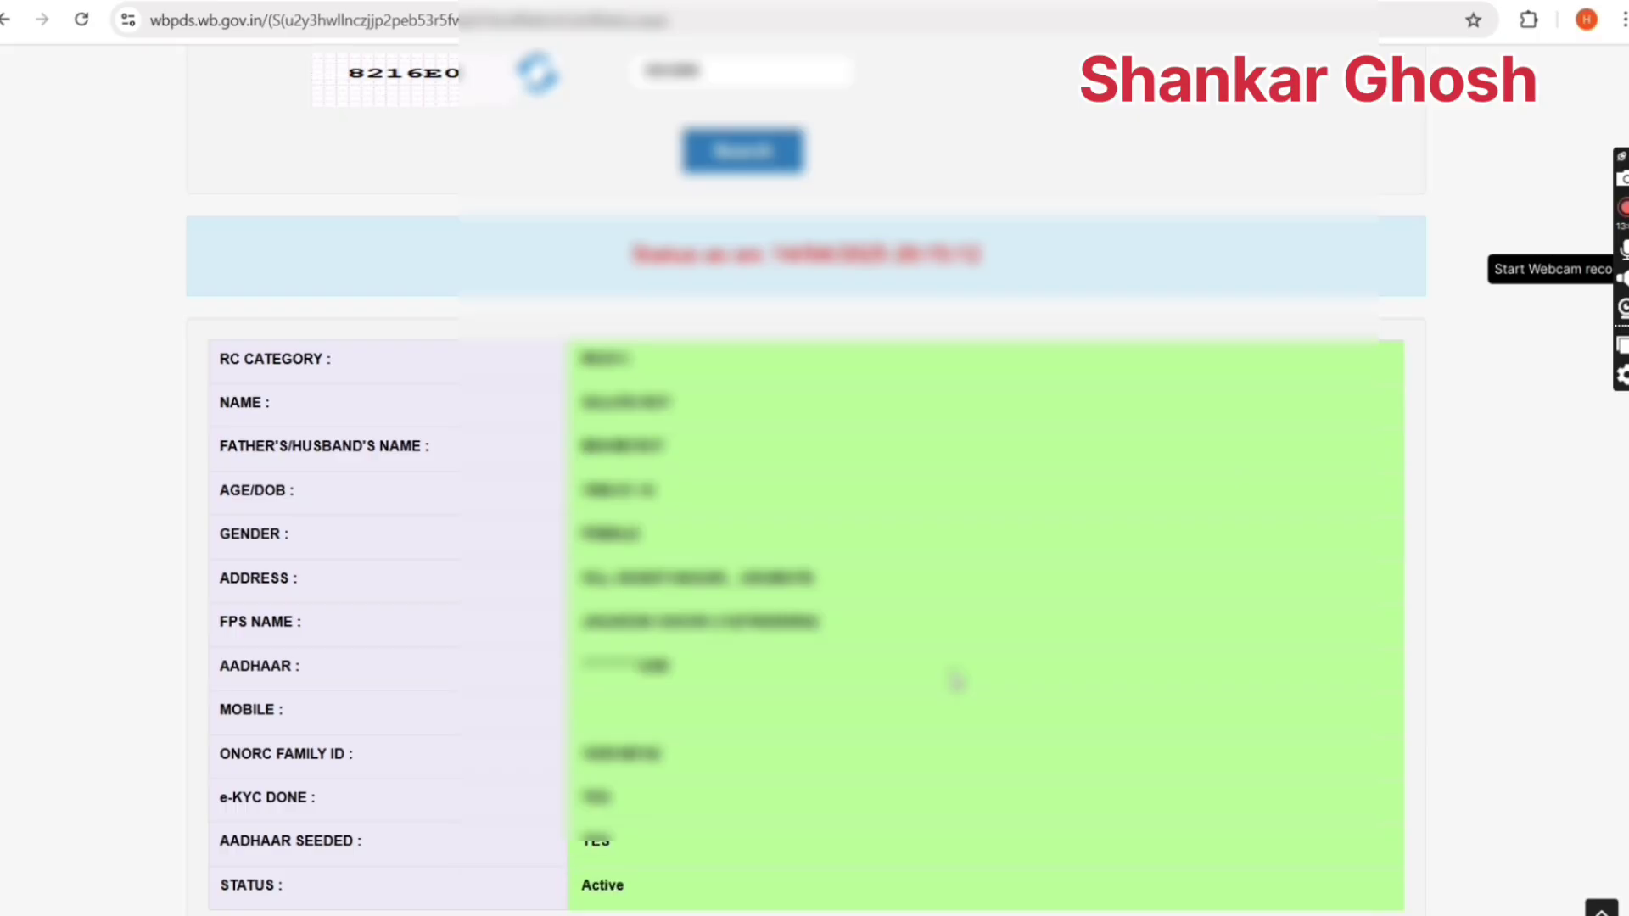
{"action": "scroll", "coordinate": [955, 679], "scroll_direction": "down", "scroll_amount": 2}
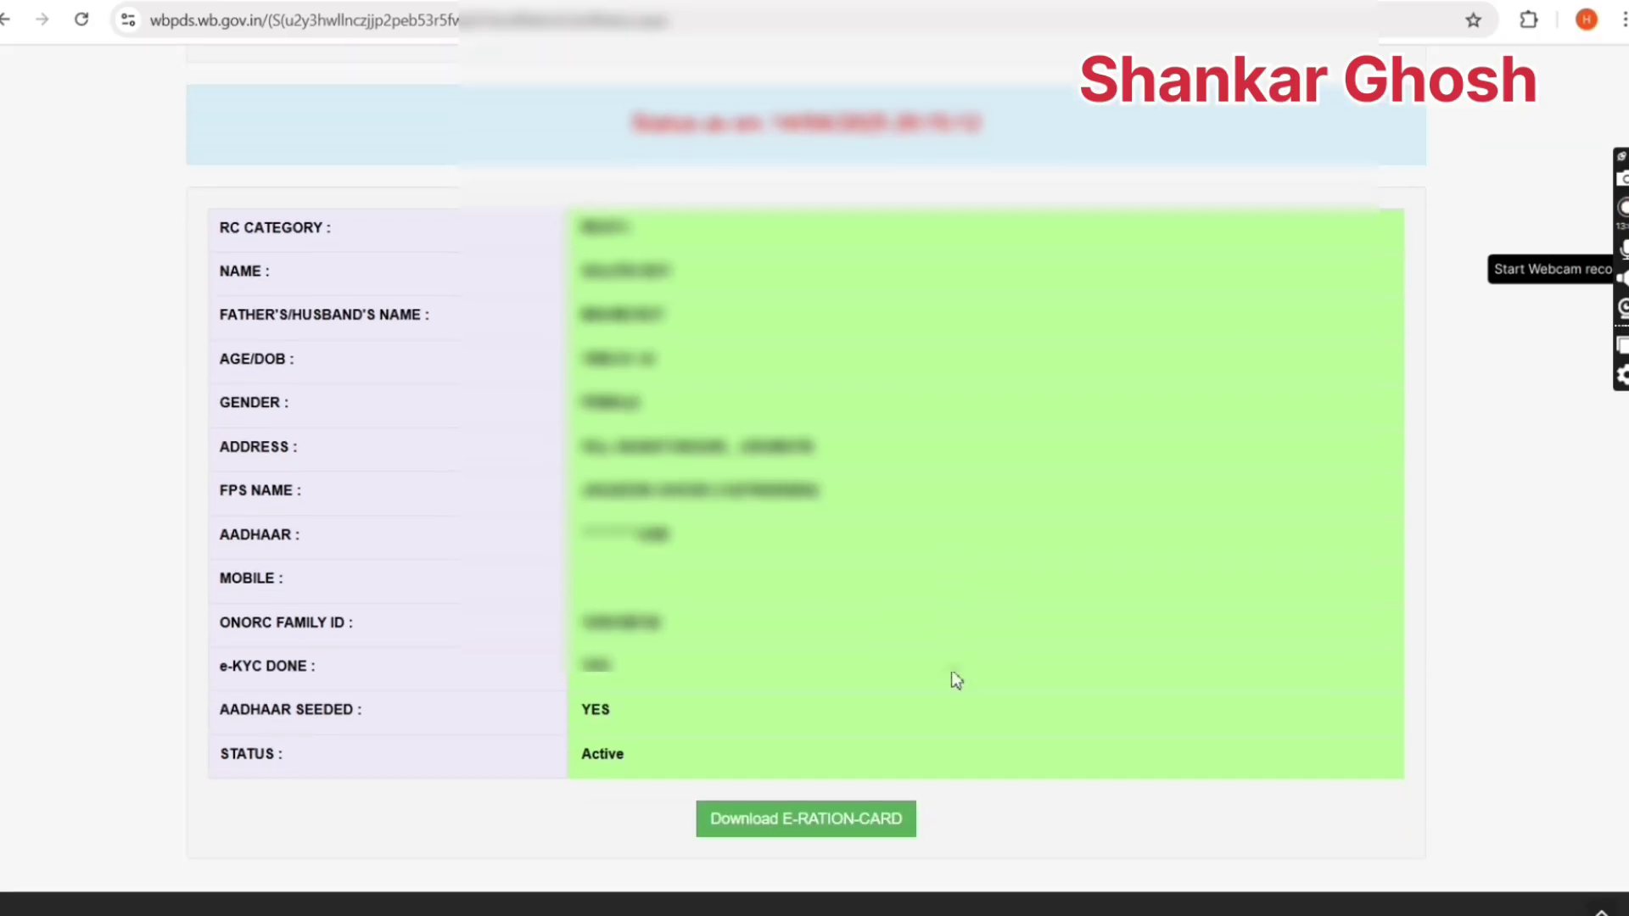
- Start this card's e-ration card download and search it to get the Aadhaar-or-mobile OTP options
{"action": "left_click", "coordinate": [807, 830]}
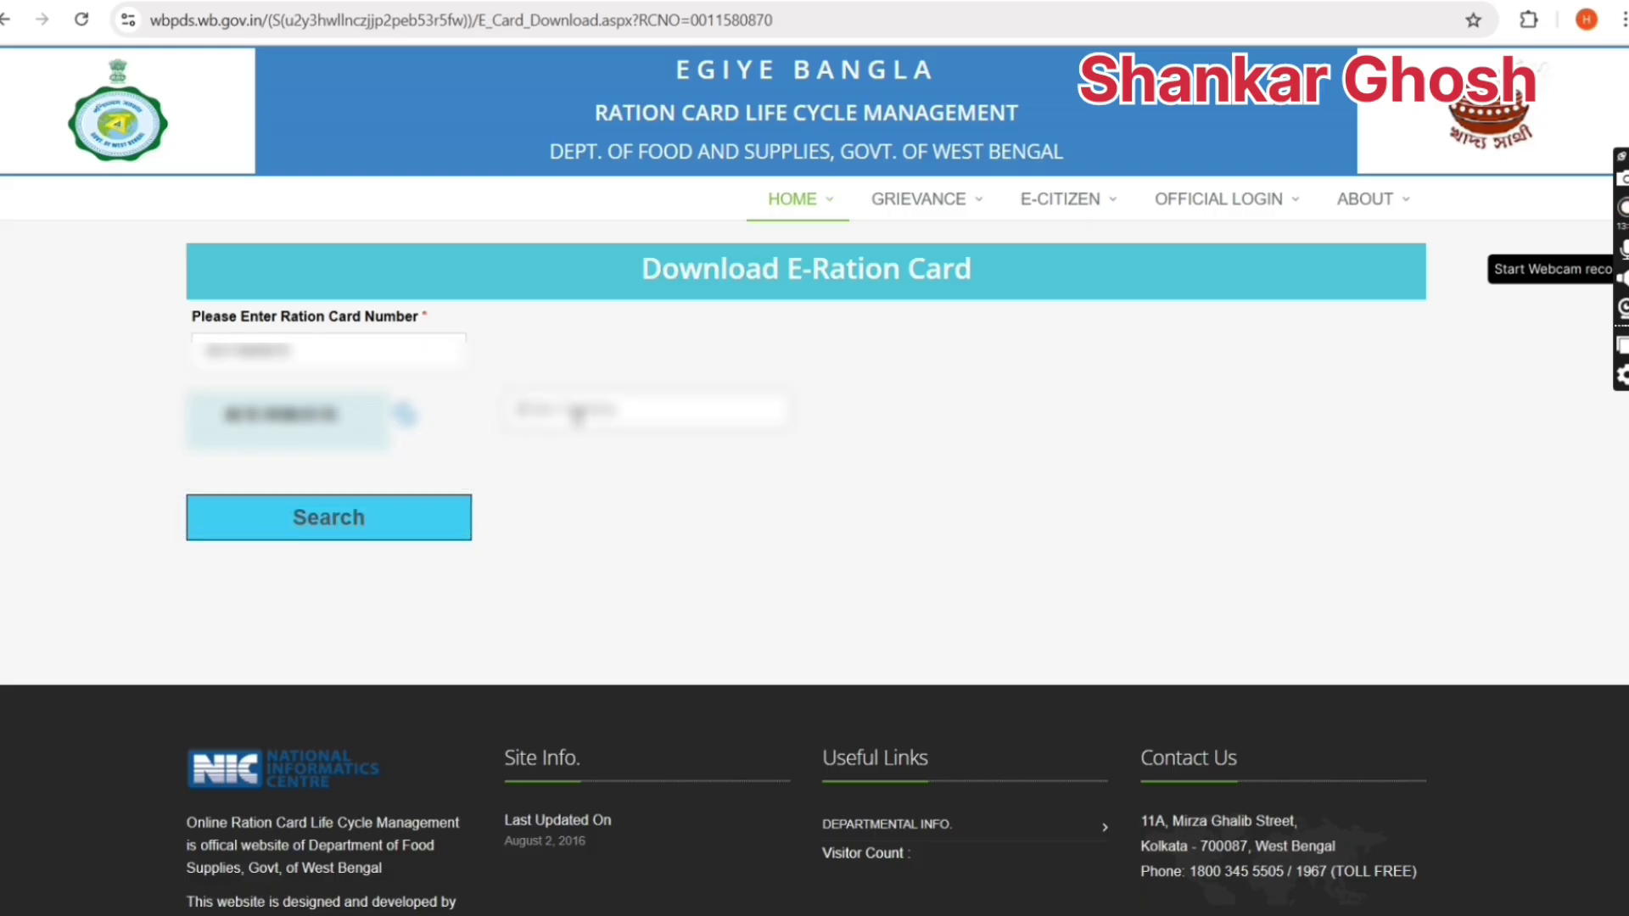
{"action": "left_click", "coordinate": [373, 530]}
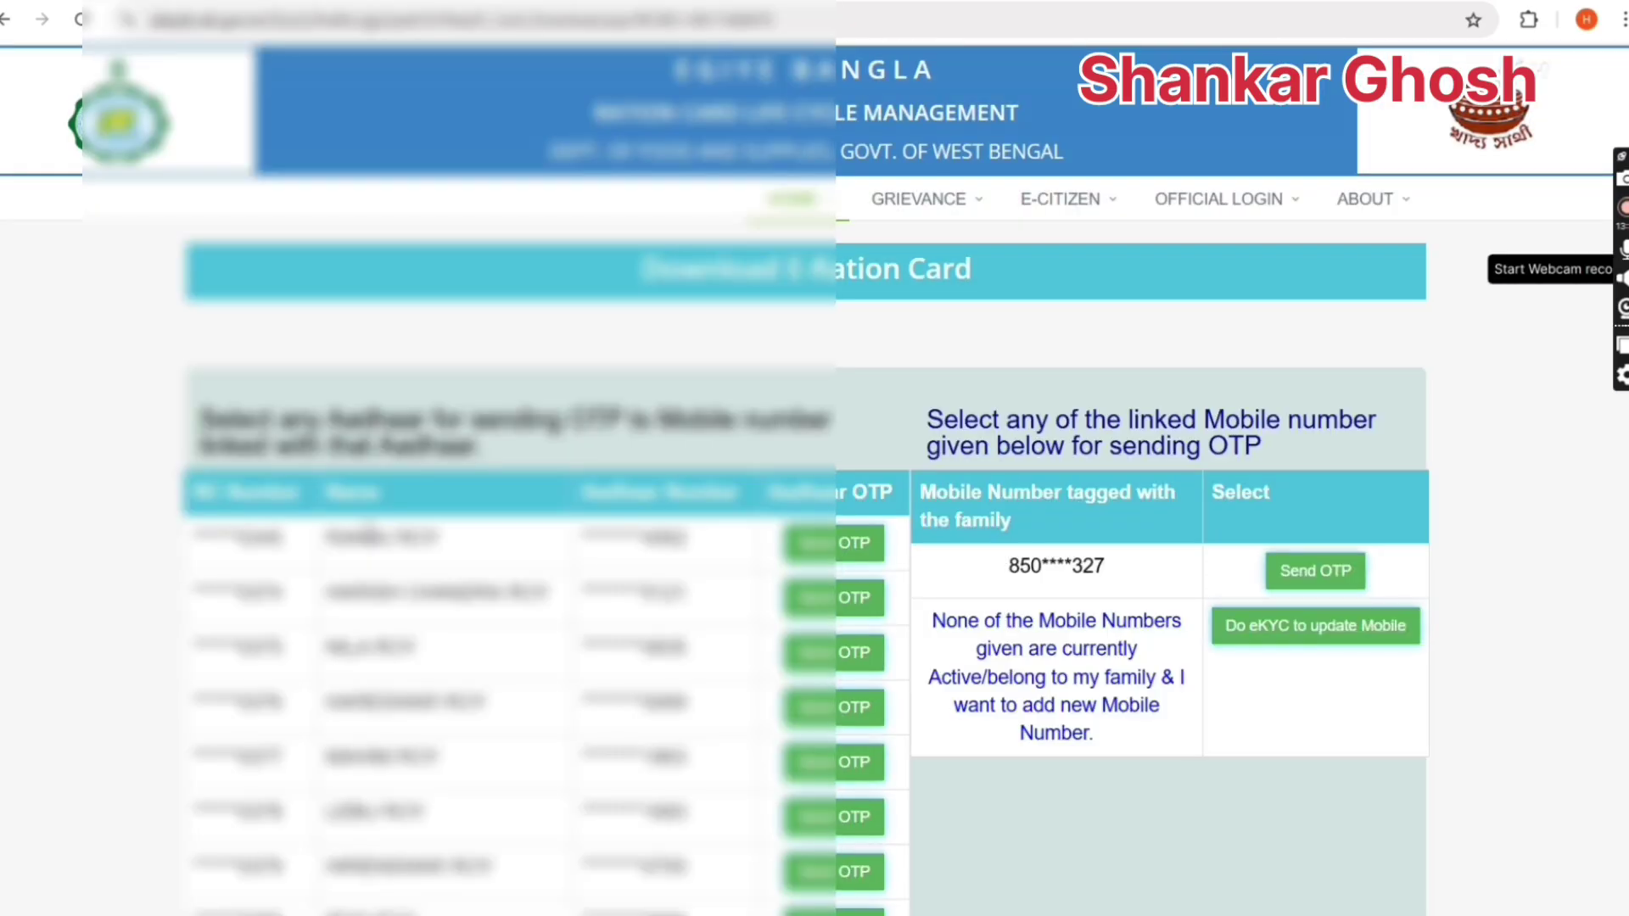
{"action": "scroll", "coordinate": [601, 598], "scroll_direction": "down", "scroll_amount": 5}
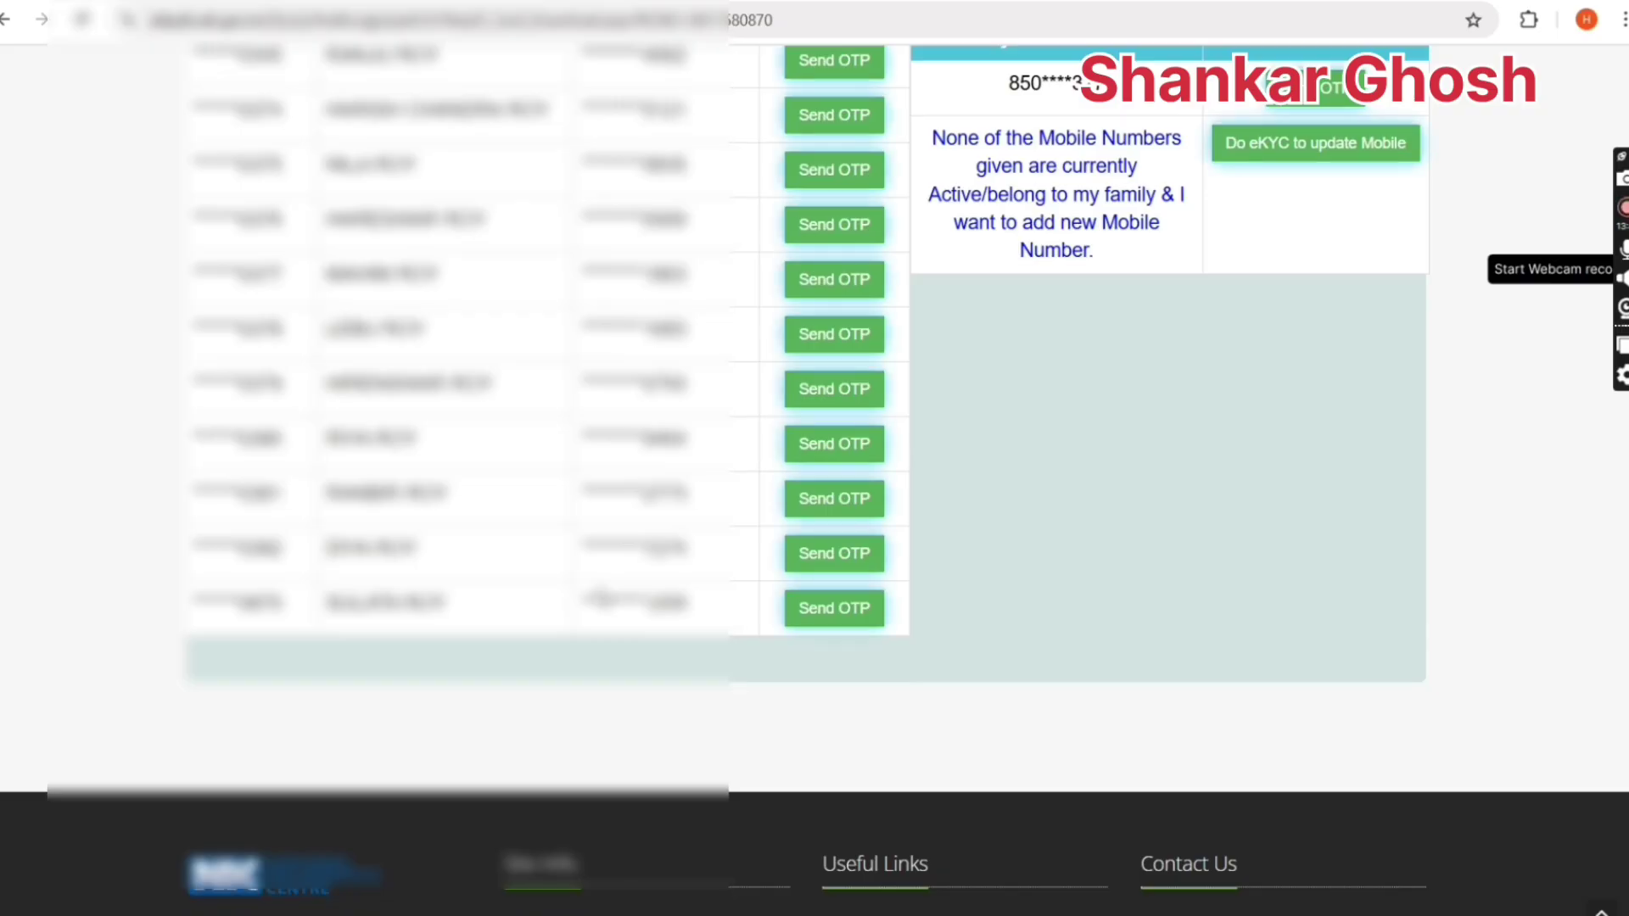
{"action": "scroll", "coordinate": [601, 598], "scroll_direction": "up", "scroll_amount": 5}
{"action": "scroll", "coordinate": [600, 598], "scroll_direction": "down", "scroll_amount": 5}
{"action": "scroll", "coordinate": [601, 598], "scroll_direction": "up", "scroll_amount": 2}
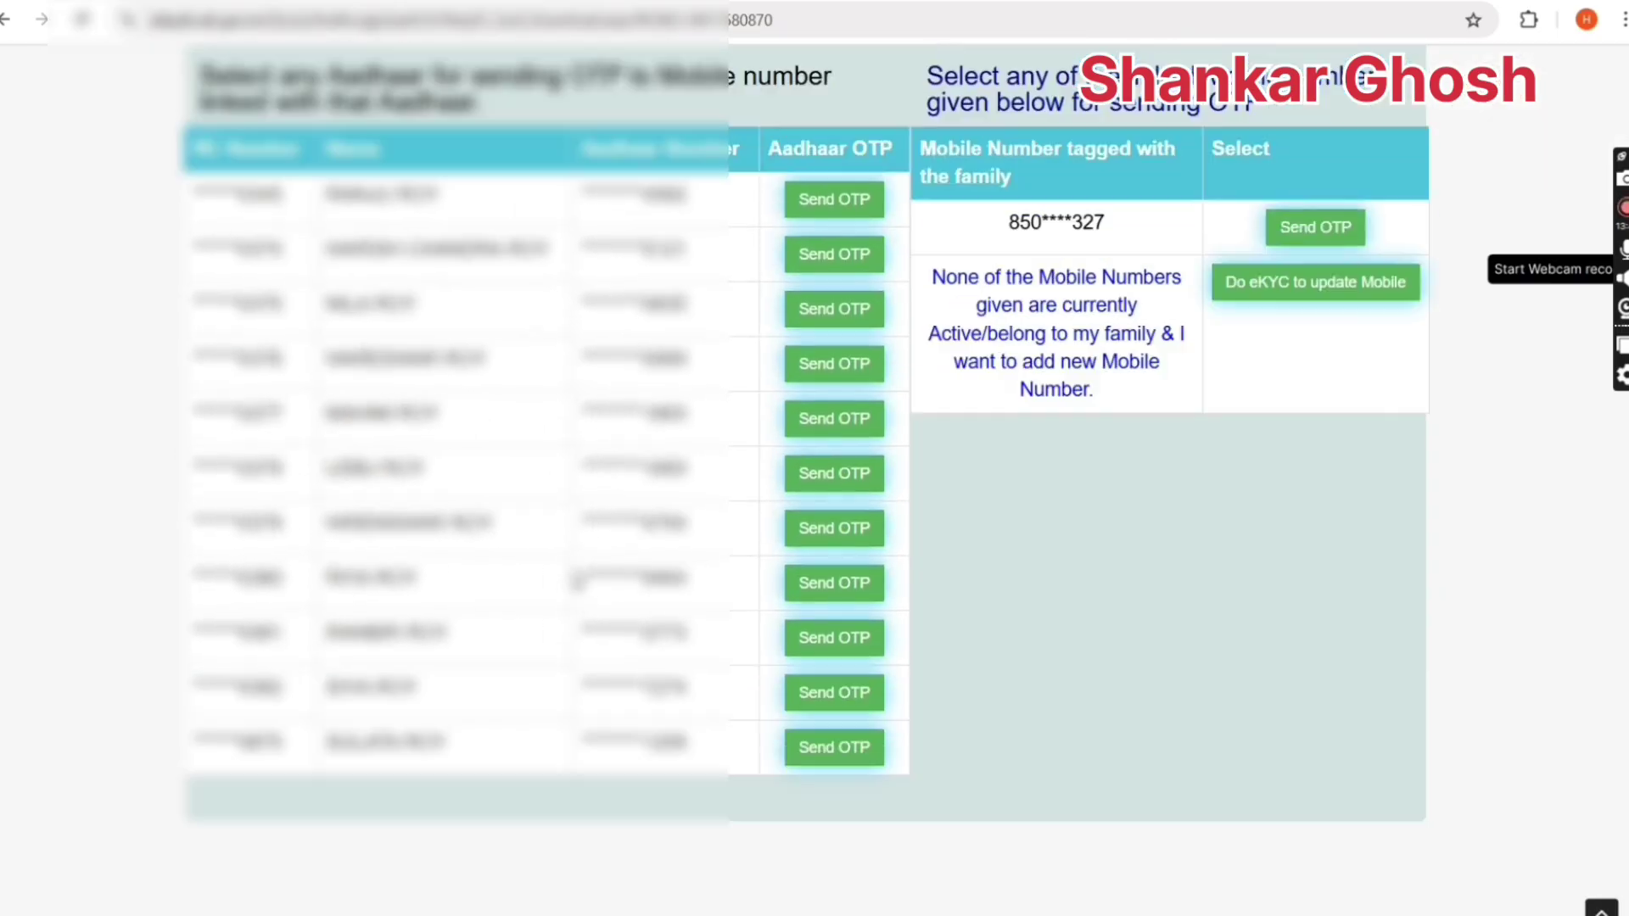
{"action": "scroll", "coordinate": [577, 581], "scroll_direction": "up", "scroll_amount": 1}
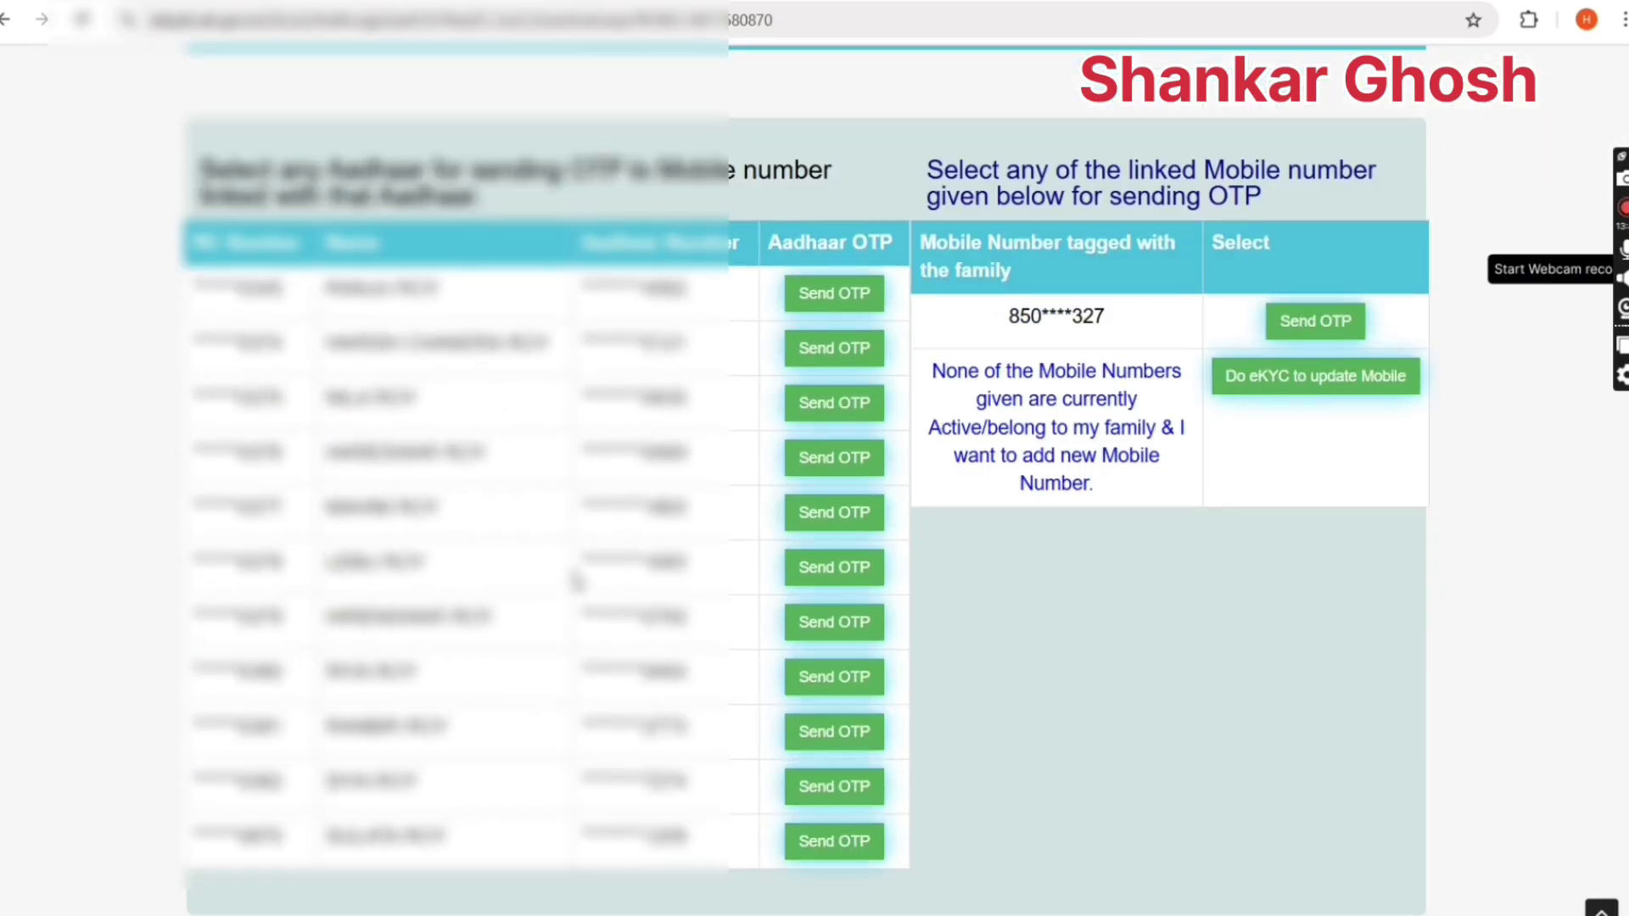